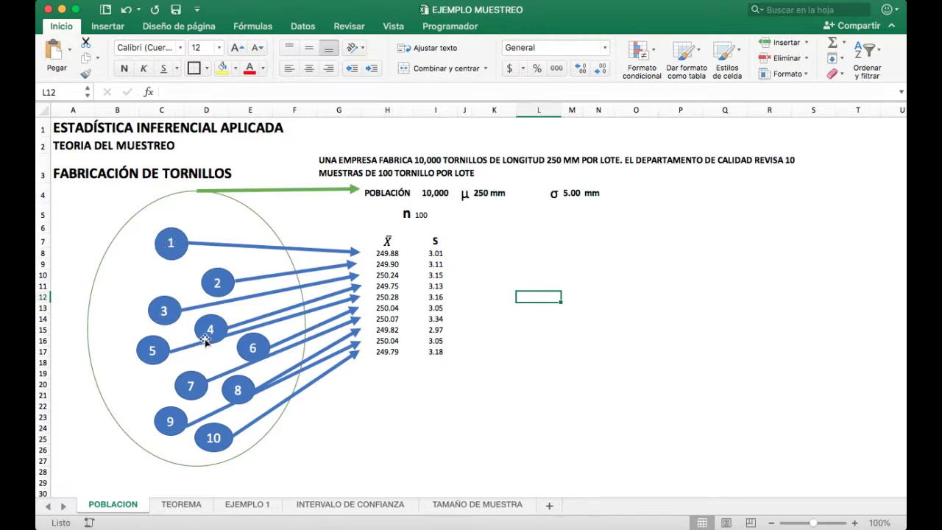
# Open the TEOREMA sheet and review the sample headings from MUESTRA 1 to MUESTRA 10 in row 3
pyautogui.click(183, 505)
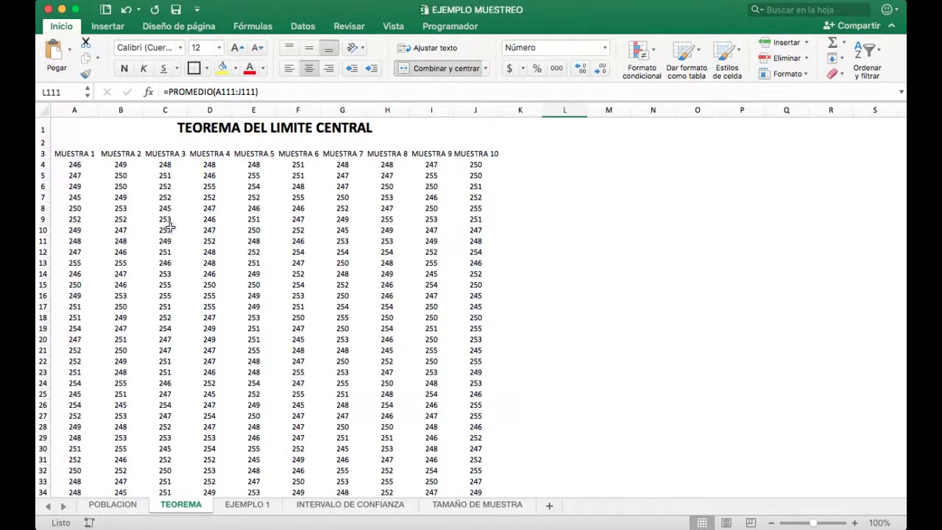
pyautogui.click(79, 154)
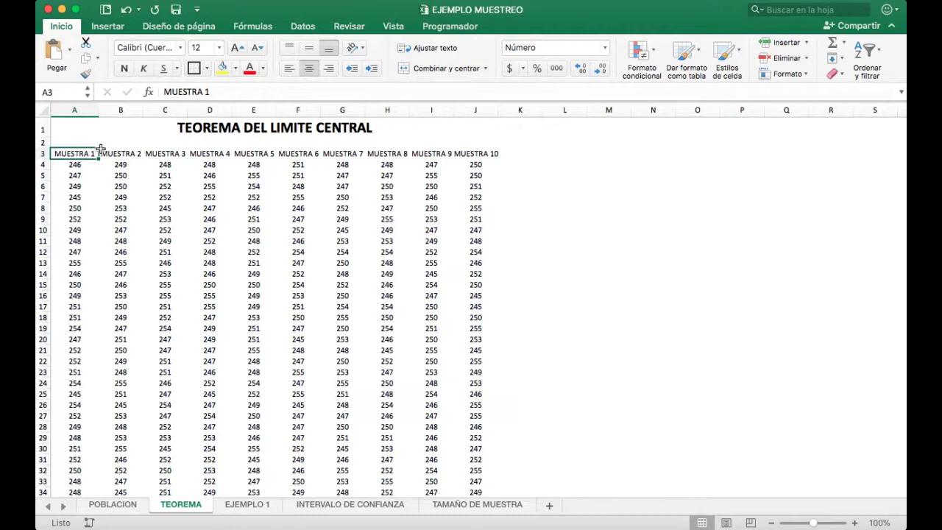
pyautogui.press('Right')
pyautogui.press('Right')
pyautogui.press('Right')
pyautogui.press('Right')
pyautogui.press('Right')
pyautogui.press('Right')
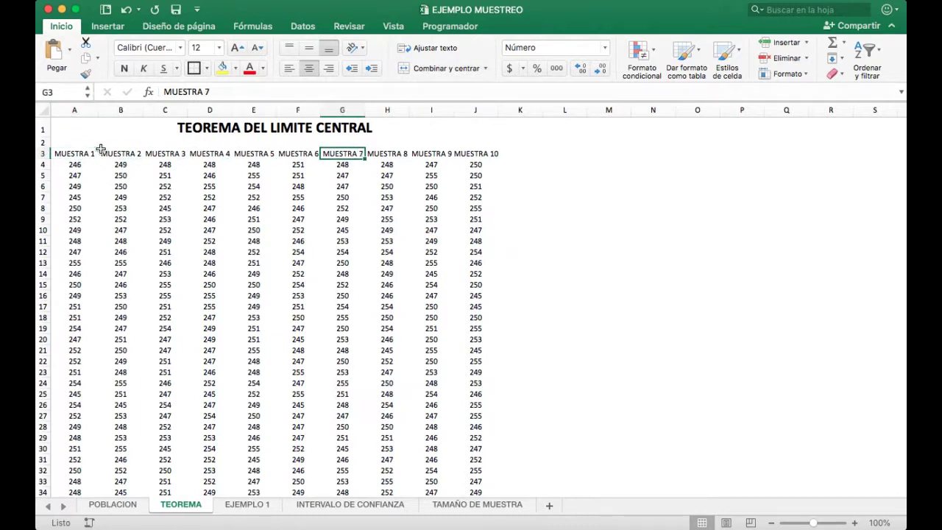
pyautogui.press('Right')
pyautogui.press('Right')
pyautogui.press('Right')
pyautogui.press('Left')
pyautogui.press('Left')
pyautogui.press('Left')
pyautogui.press('Left')
pyautogui.press('Left')
pyautogui.press('Left')
pyautogui.press('Left')
pyautogui.press('Left')
pyautogui.press('Left')
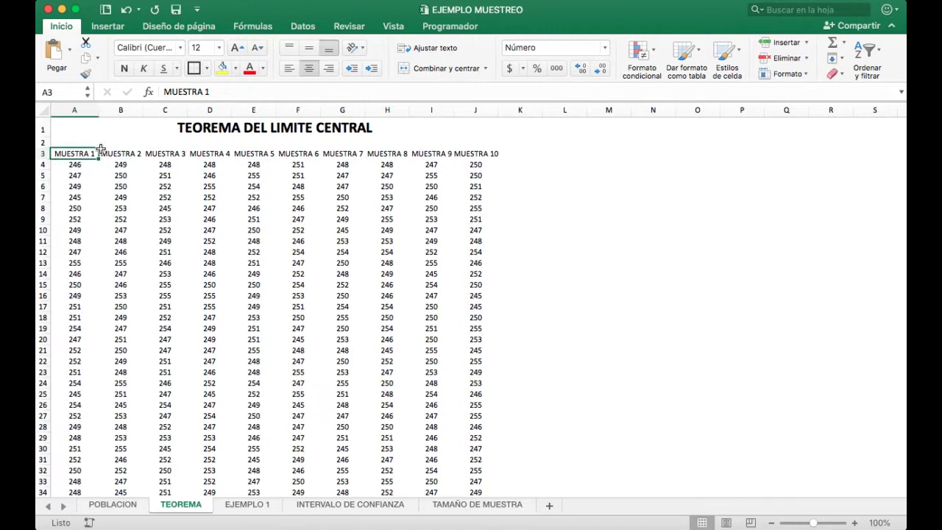
# Go down the MUESTRA 1 column from A4 to A32 to examine its individual random measurements
pyautogui.press('Down')
pyautogui.press('Up')
pyautogui.press('Down')
pyautogui.press('Down')
pyautogui.press('Down')
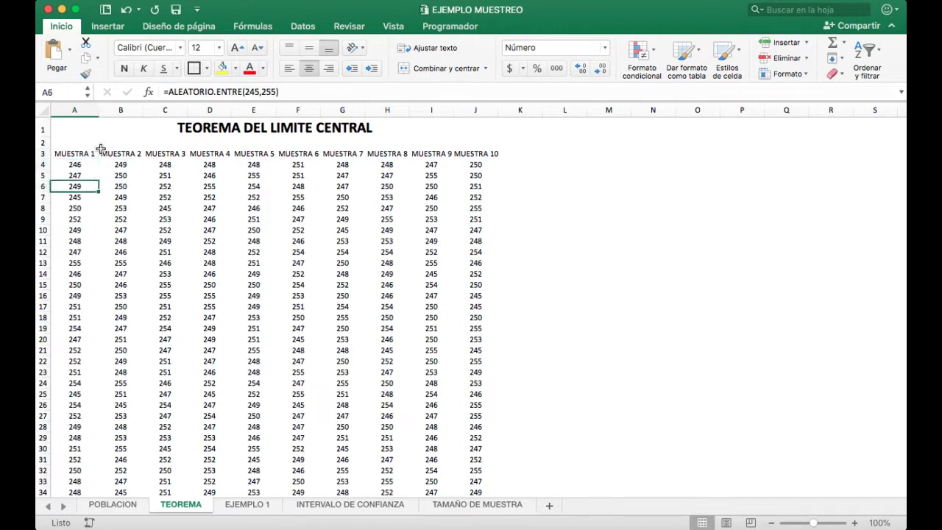
pyautogui.press('Up')
pyautogui.press('Up')
pyautogui.press('Down')
pyautogui.press('Down')
pyautogui.press('Down')
pyautogui.press('Down')
pyautogui.press('Down')
pyautogui.press('Down')
pyautogui.press('Down')
pyautogui.press('Down')
pyautogui.press('Down')
pyautogui.press('Down')
pyautogui.press('Down')
pyautogui.press('Down')
pyautogui.press('Down')
pyautogui.press('Down')
pyautogui.press('Down')
pyautogui.press('Down')
pyautogui.press('Down')
pyautogui.press('Down')
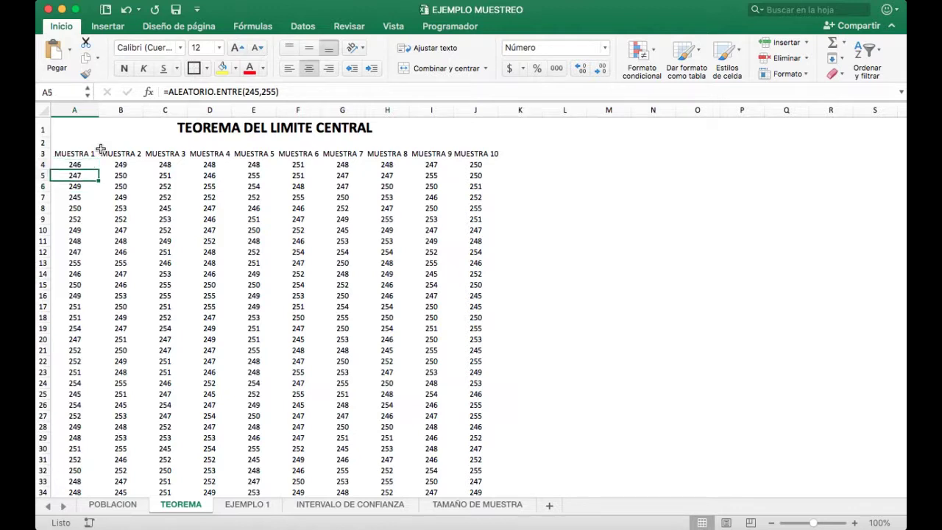
pyautogui.press('Down')
pyautogui.press('Down')
pyautogui.press('Down')
pyautogui.press('Down')
pyautogui.press('Down')
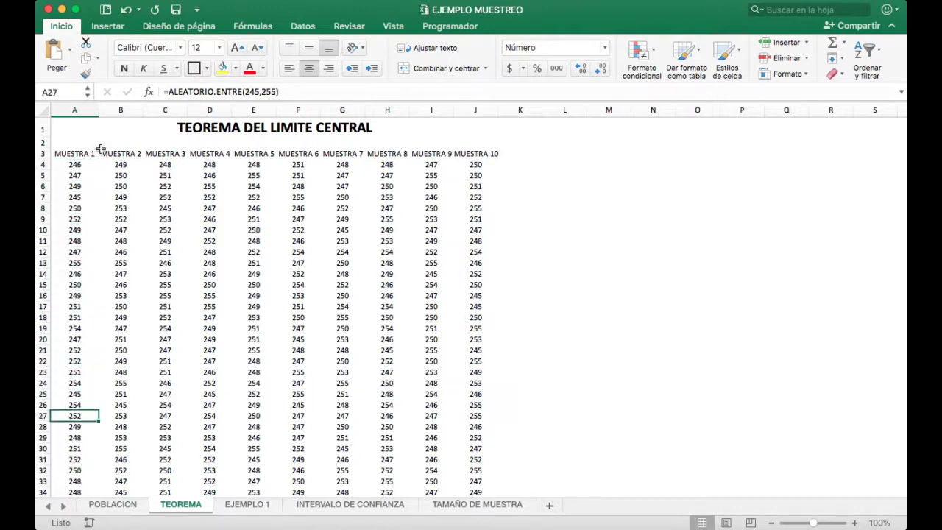
pyautogui.press('Down')
pyautogui.press('Down')
pyautogui.press('Down')
pyautogui.press('Down')
pyautogui.press('Down')
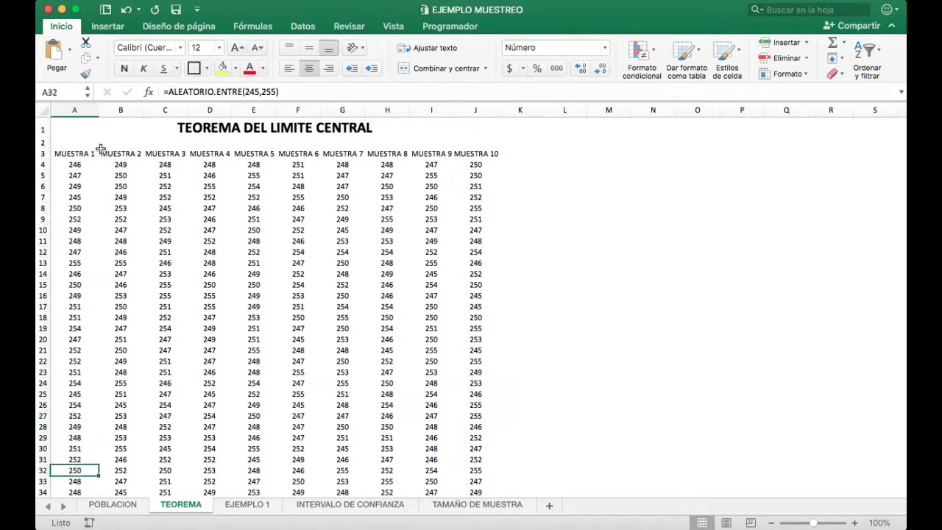
# Check the population mean and standard deviation on the POBLACION sheet and return to the TEOREMA samples
pyautogui.click(113, 505)
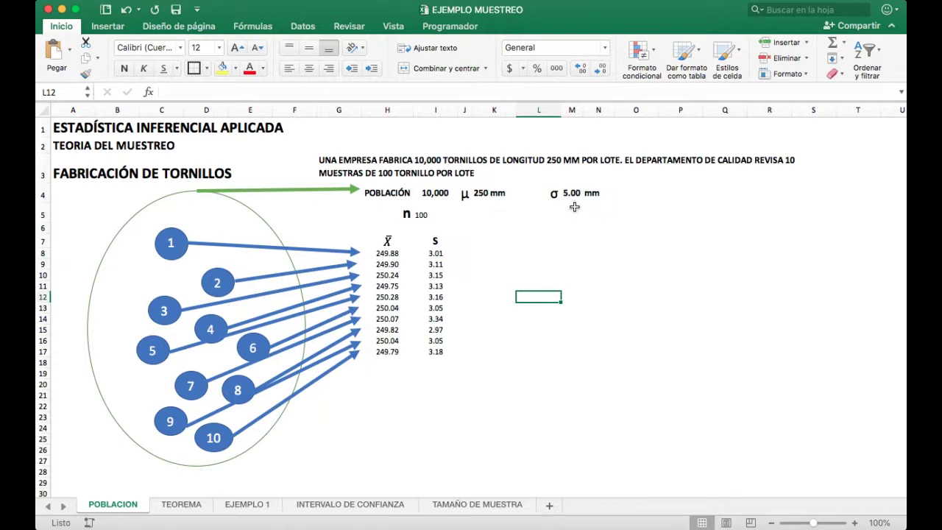
pyautogui.click(182, 505)
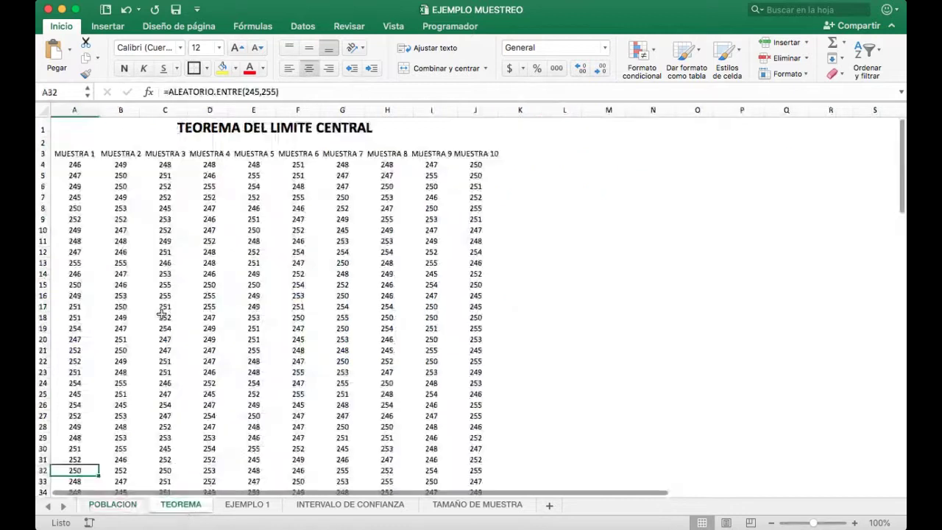
pyautogui.scroll(-3, 162, 313)
pyautogui.scroll(3, 118, 287)
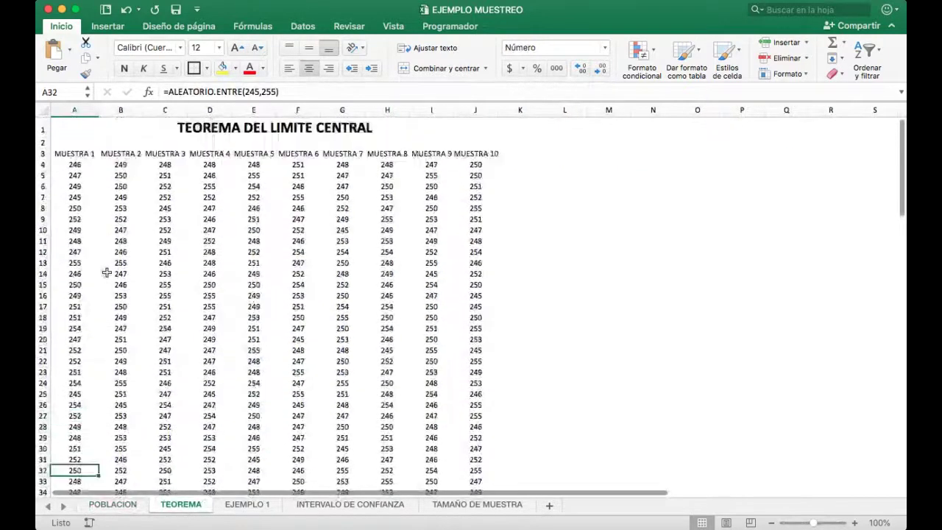
pyautogui.scroll(-1, 101, 272)
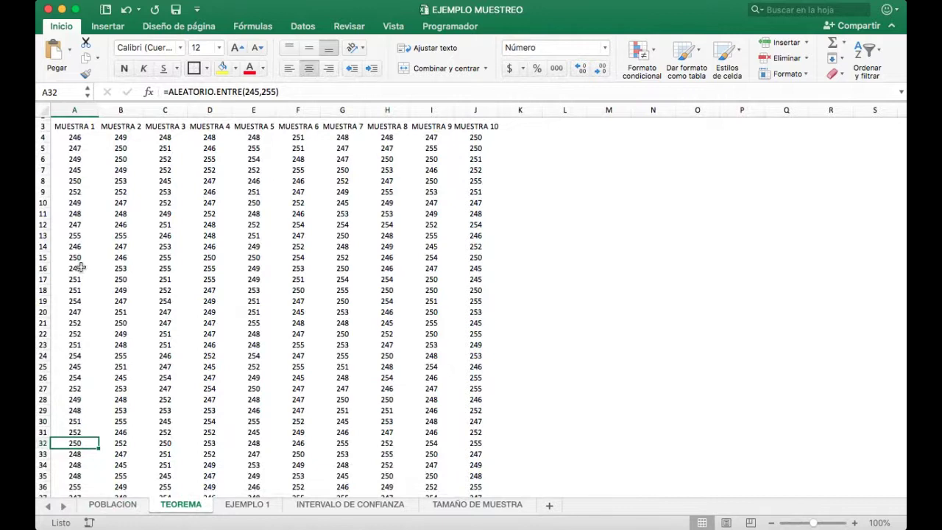
pyautogui.scroll(1, 78, 287)
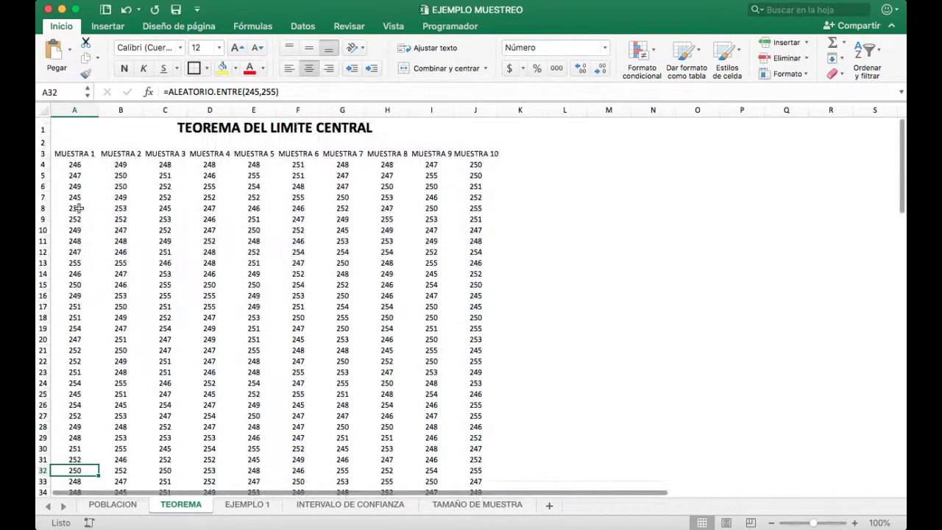
# Inspect the first three MUESTRA 1 values and locate the 10 DATOS summary block below the sample data
pyautogui.click(78, 166)
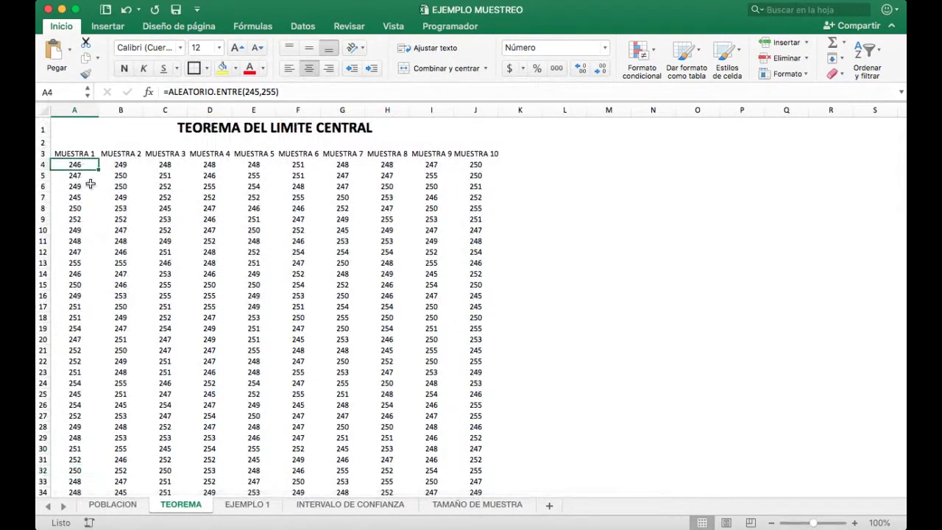
pyautogui.click(86, 178)
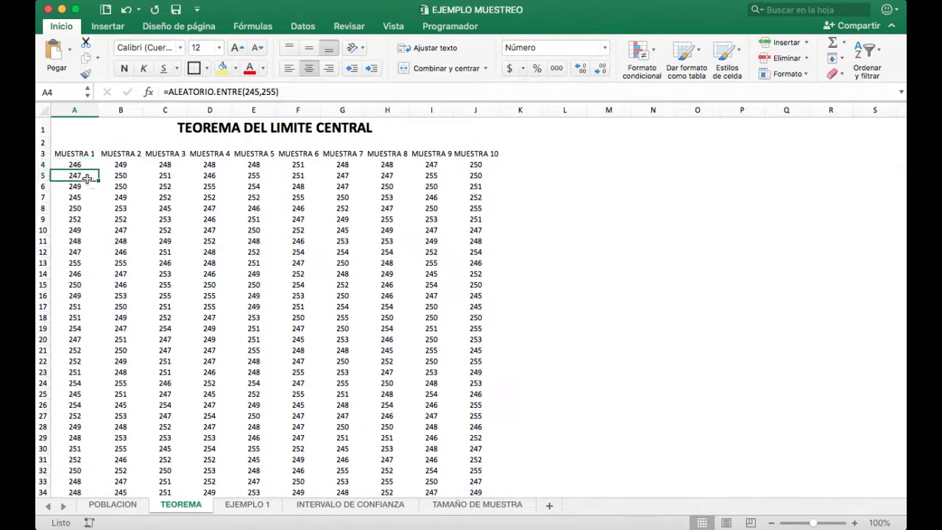
pyautogui.click(87, 190)
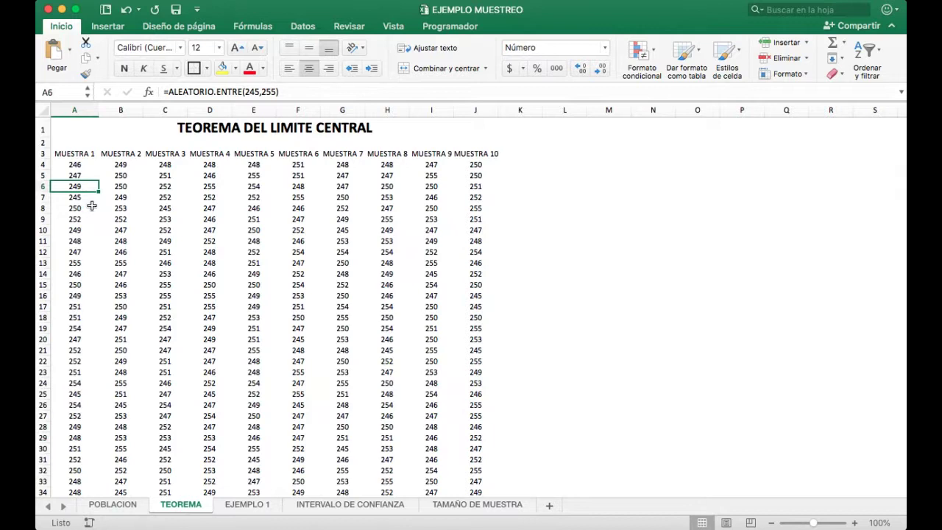
pyautogui.scroll(-14, 91, 206)
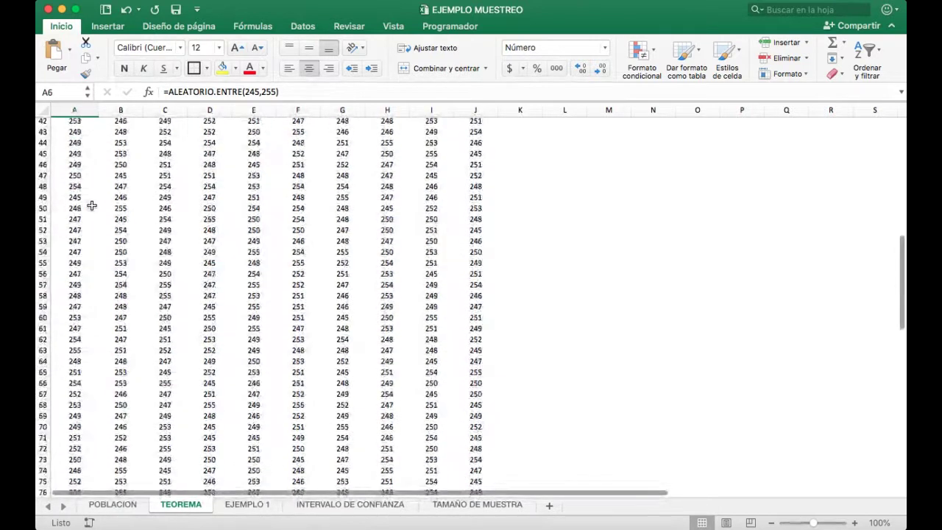
pyautogui.scroll(-13, 92, 206)
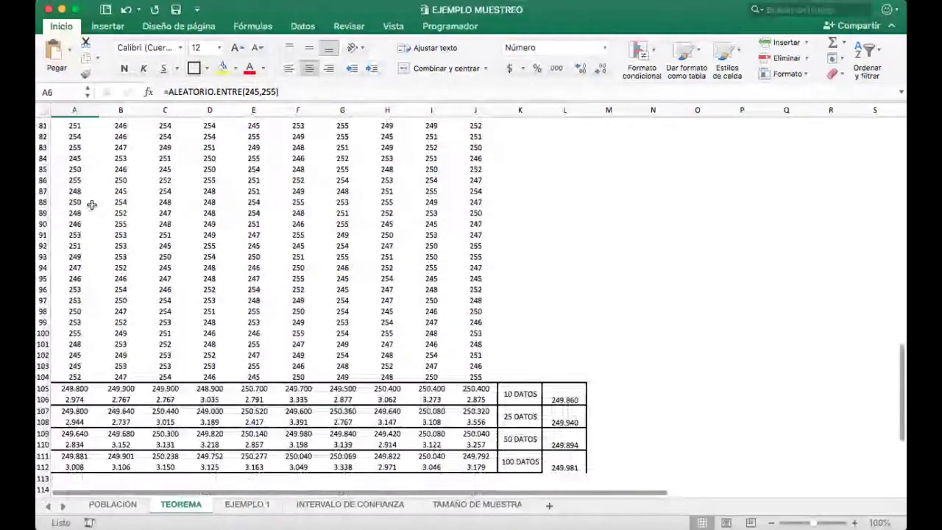
pyautogui.scroll(20, 91, 205)
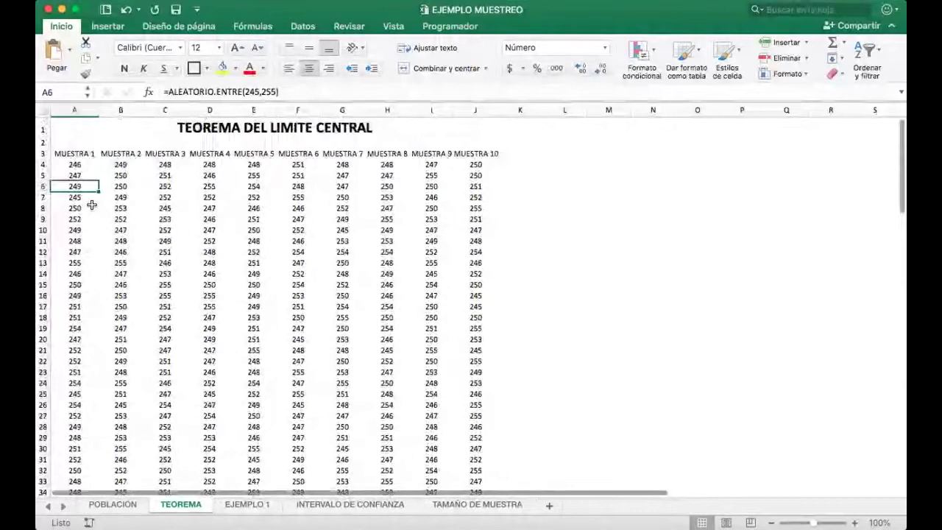
pyautogui.scroll(-20, 91, 205)
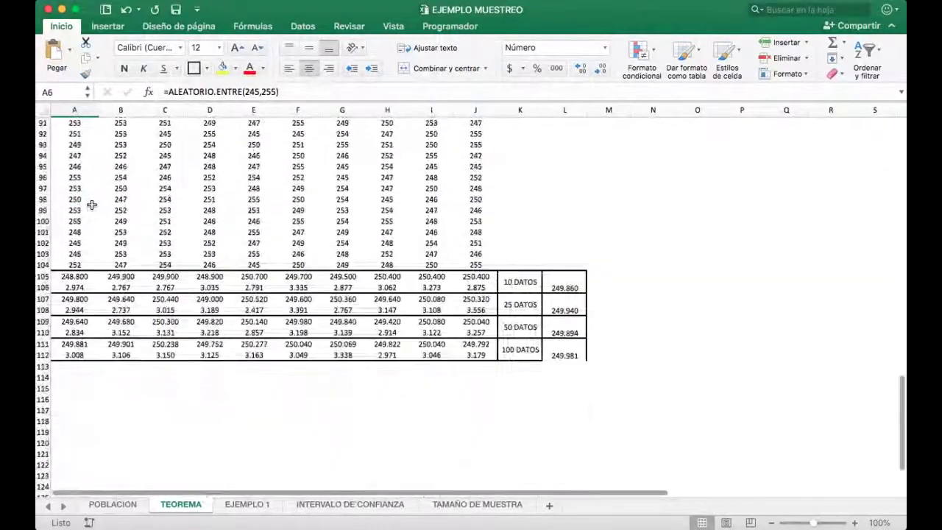
pyautogui.click(524, 281)
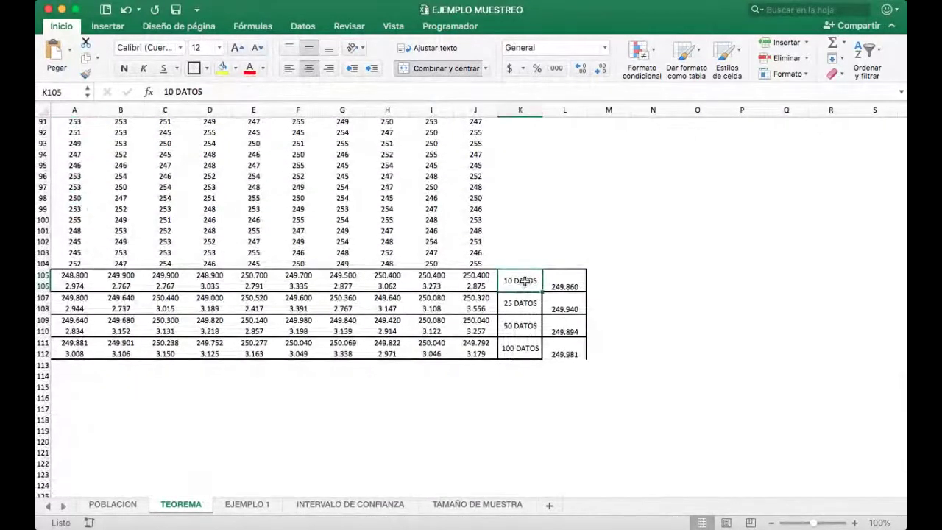
# Select the first ten MUESTRA 1 values, A4:A13, and inspect their mean and standard deviation formulas in A105 and A106
pyautogui.scroll(20, 381, 259)
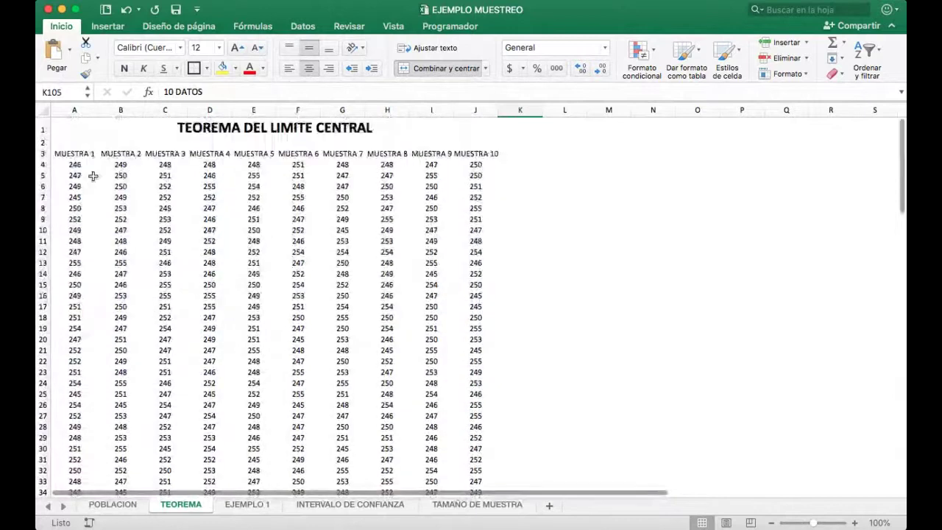
pyautogui.moveTo(78, 166); pyautogui.dragTo(85, 263)
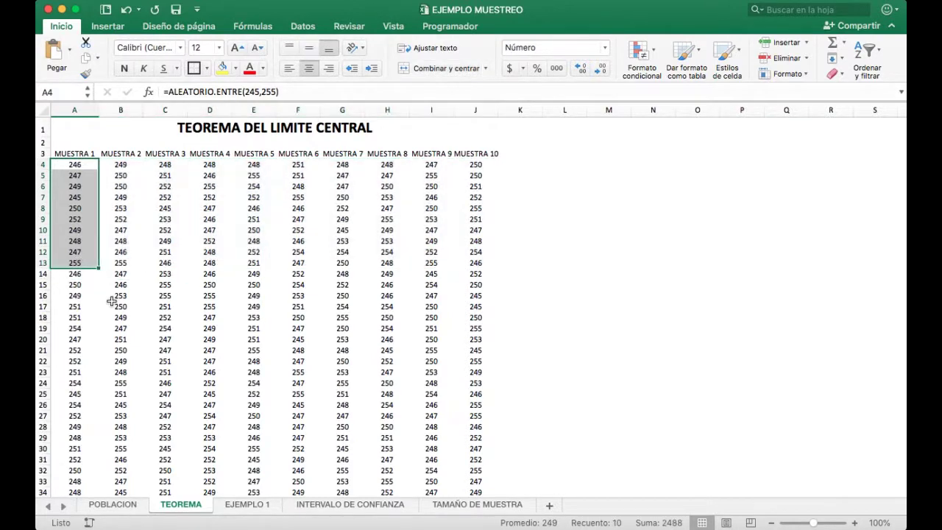
pyautogui.scroll(-20, 112, 301)
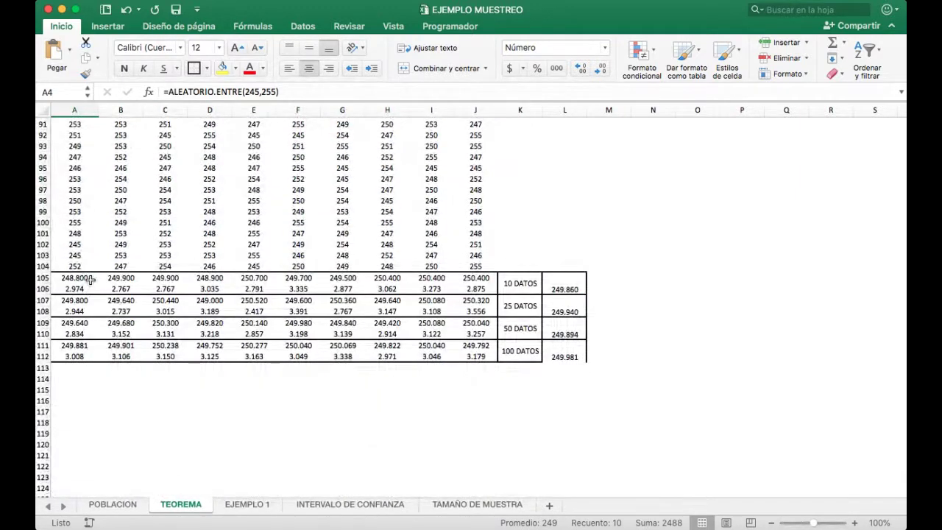
pyautogui.click(89, 278)
pyautogui.click(86, 293)
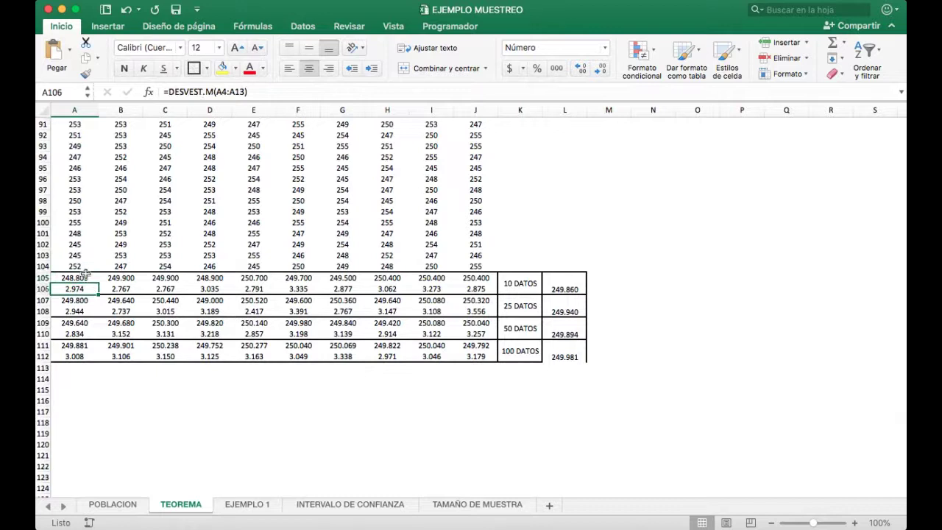
pyautogui.click(83, 269)
pyautogui.click(80, 278)
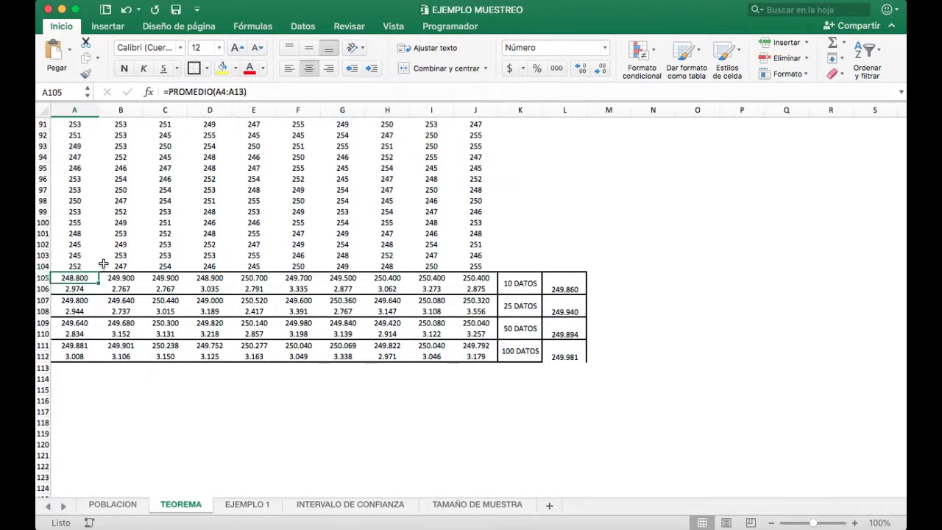
pyautogui.click(78, 291)
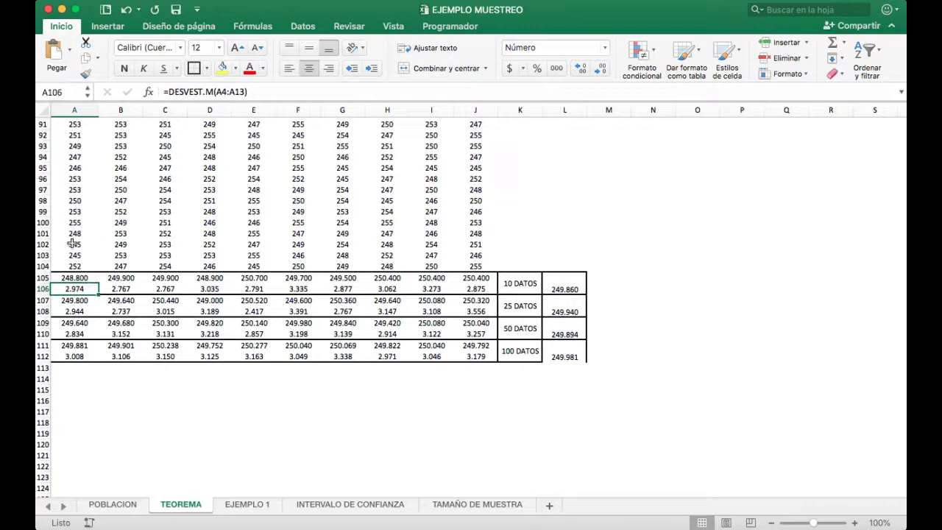
pyautogui.click(92, 281)
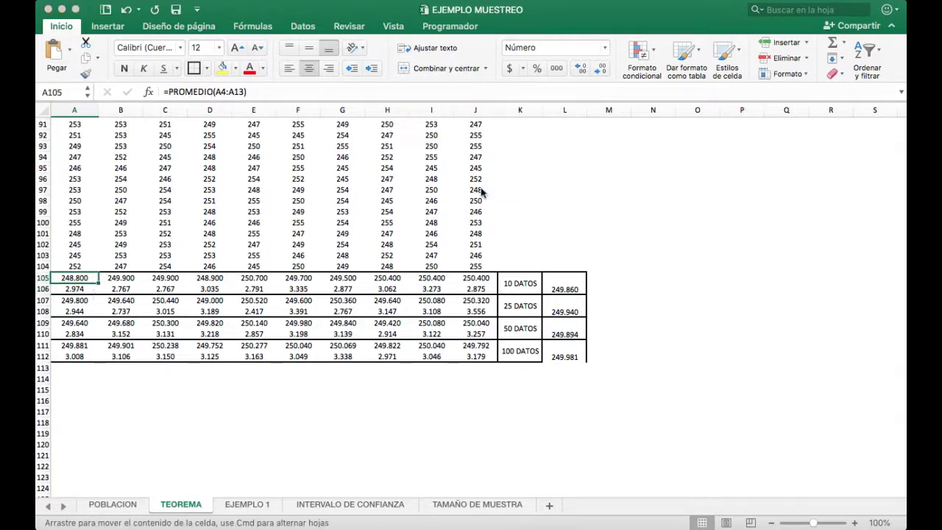
pyautogui.press('Down')
# Examine the 10 DATOS mean formulas of the samples across row 105, starting from A105
pyautogui.click(85, 278)
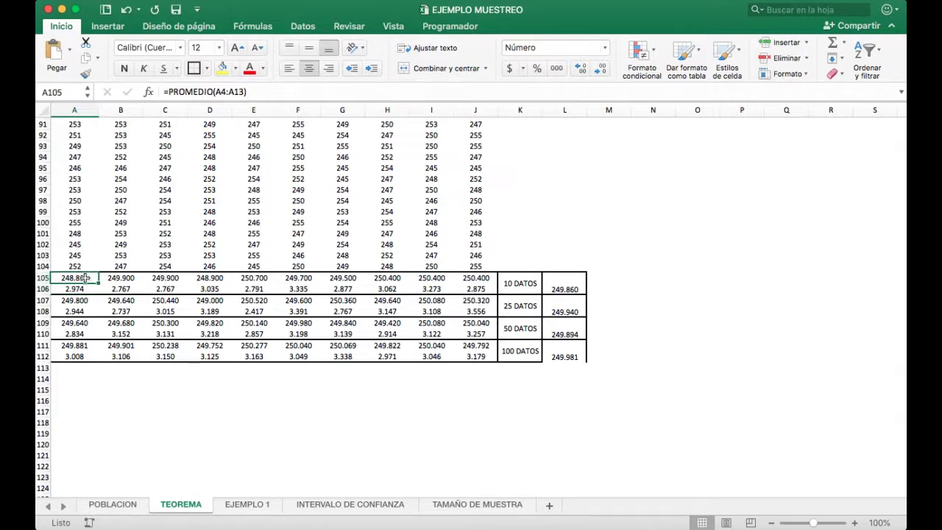
pyautogui.press('Right')
pyautogui.press('Right')
pyautogui.press('Right')
pyautogui.press('Right')
pyautogui.press('Right')
pyautogui.press('Right')
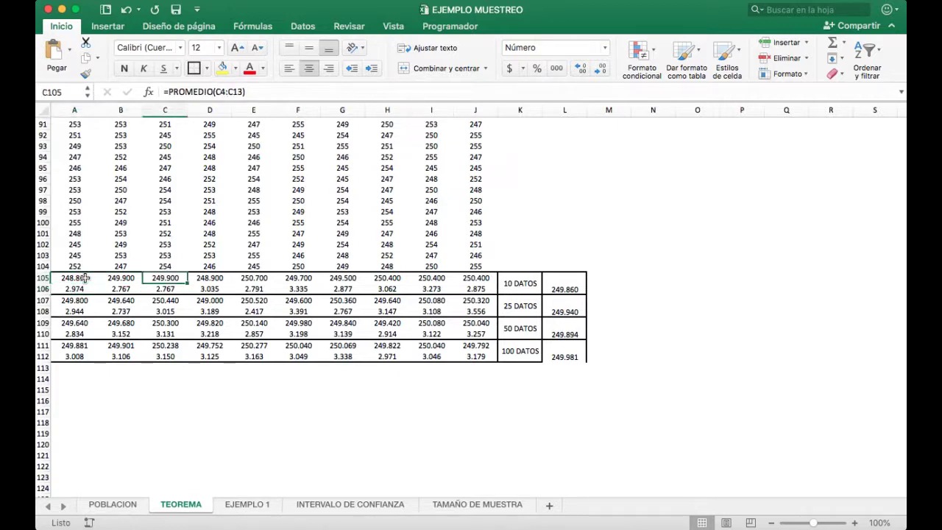
pyautogui.press('Right')
pyautogui.press('Right')
pyautogui.press('Right')
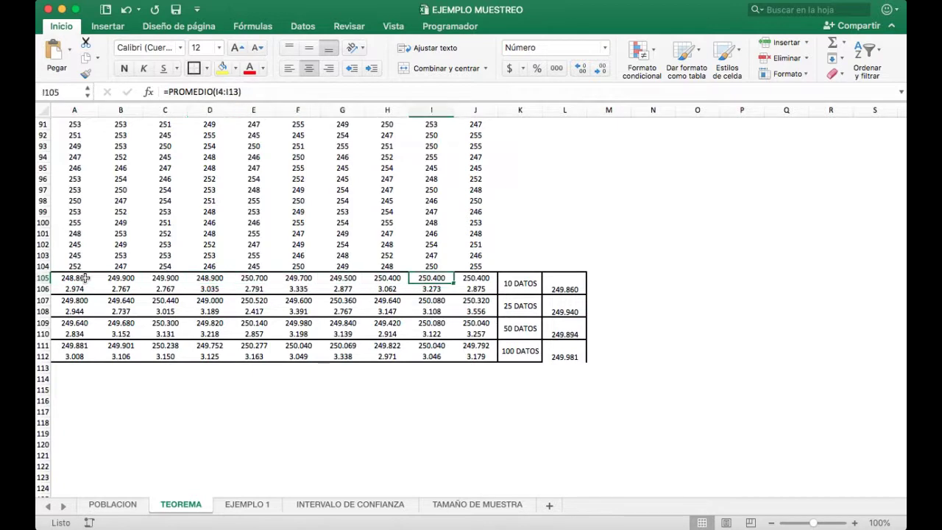
# Review the 10 DATOS standard deviation formulas in row 106 from MUESTRA 10 back to MUESTRA 7
pyautogui.press('Down')
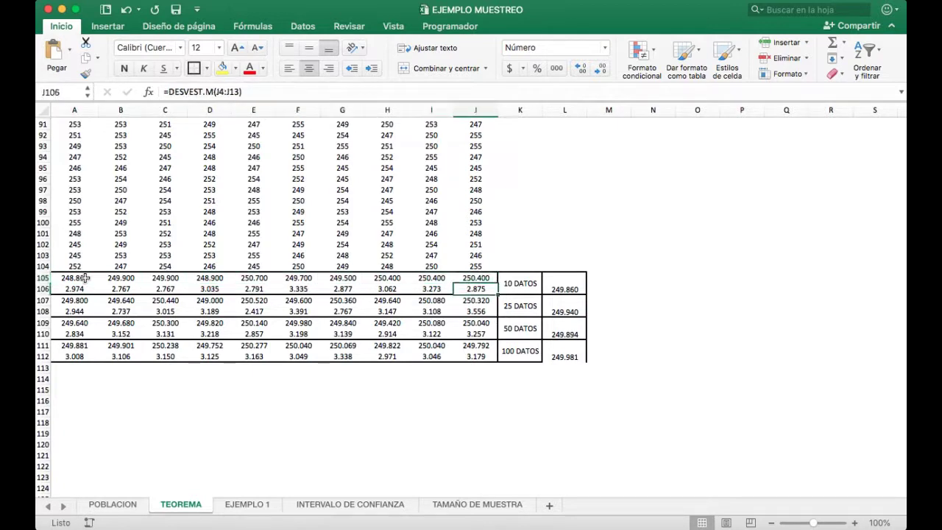
pyautogui.press('Up')
pyautogui.press('Left')
pyautogui.press('Down')
pyautogui.press('Left')
pyautogui.press('Left')
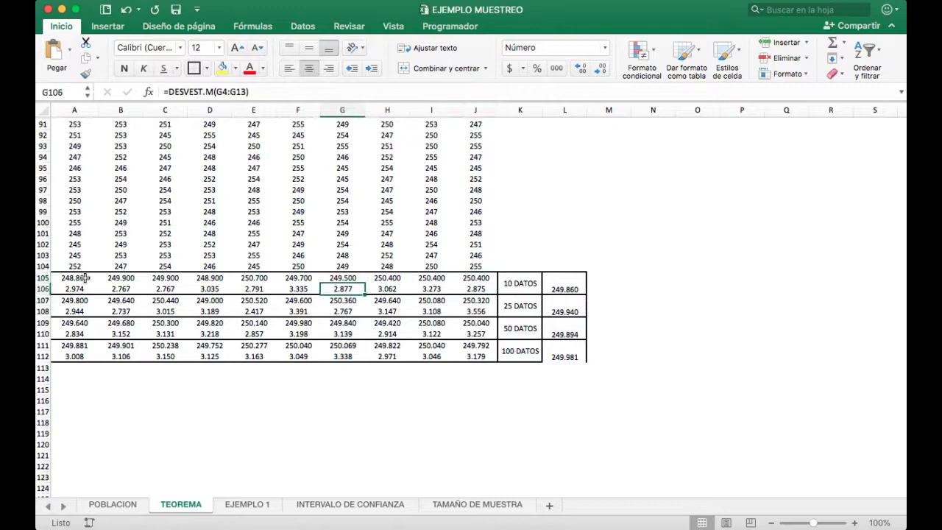
# Examine the average of the ten sample means in L105 and compare it with the population mean on the POBLACION sheet
pyautogui.press('Right')
pyautogui.press('Right')
pyautogui.press('Right')
pyautogui.press('Right')
pyautogui.press('Right')
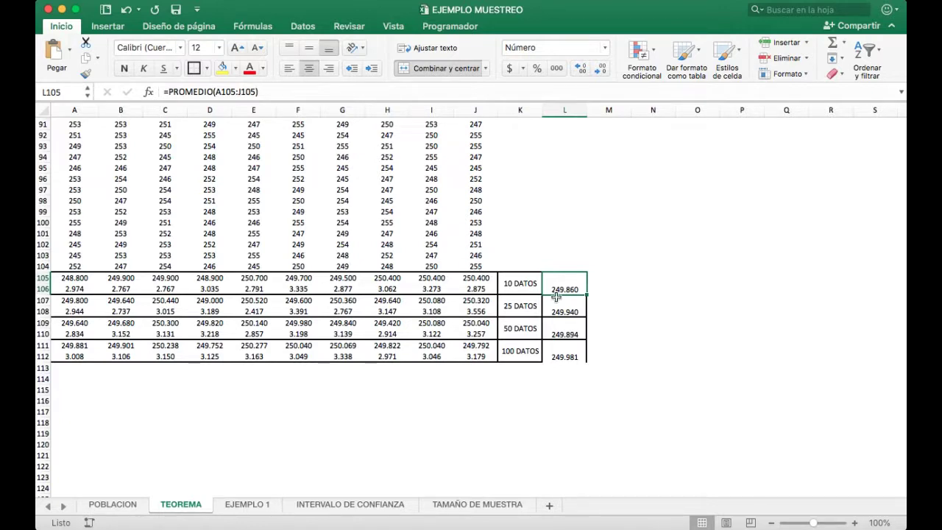
pyautogui.click(114, 506)
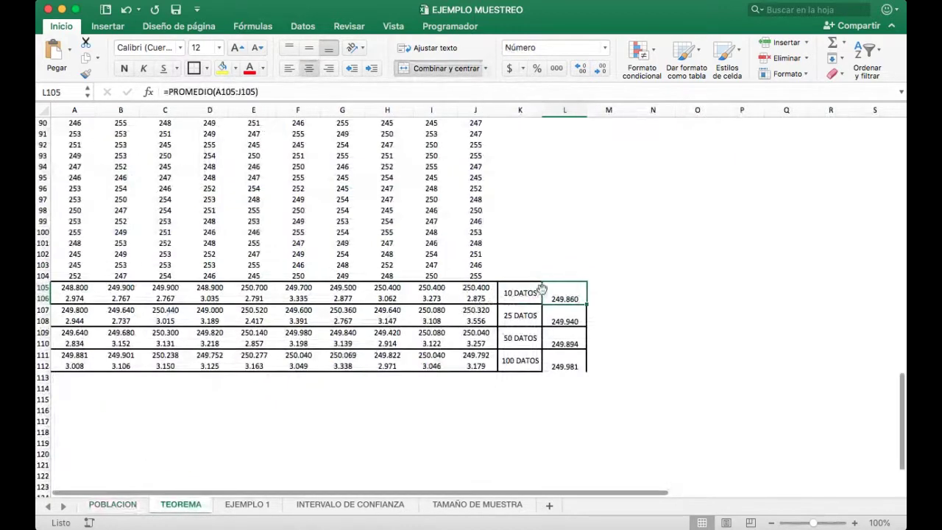
# Examine the averages of the ten sample means for 25, 50 and 100 DATOS in L107, L109 and L111
pyautogui.click(530, 315)
pyautogui.click(578, 324)
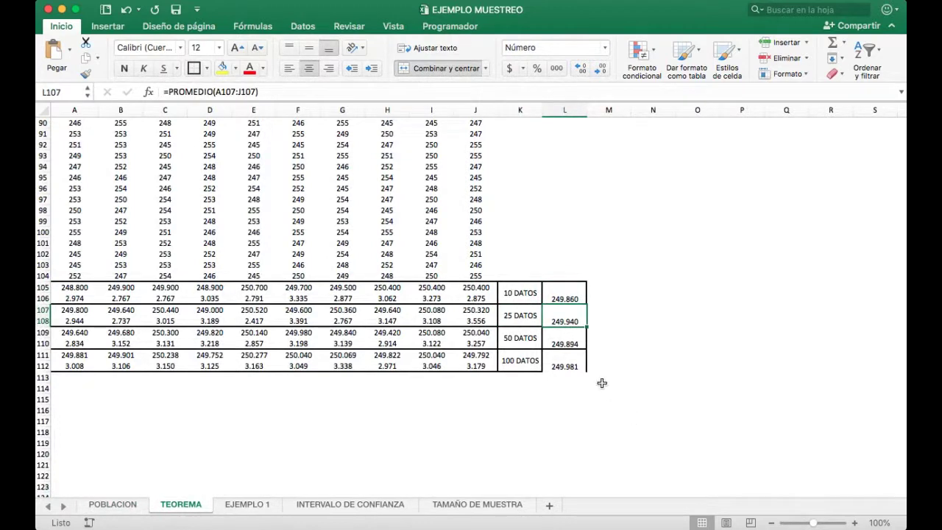
pyautogui.click(578, 343)
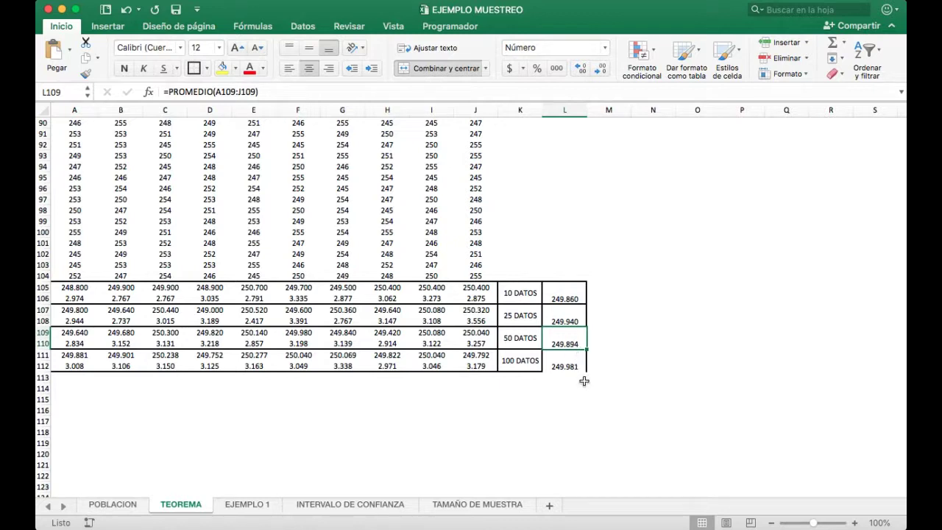
pyautogui.click(574, 368)
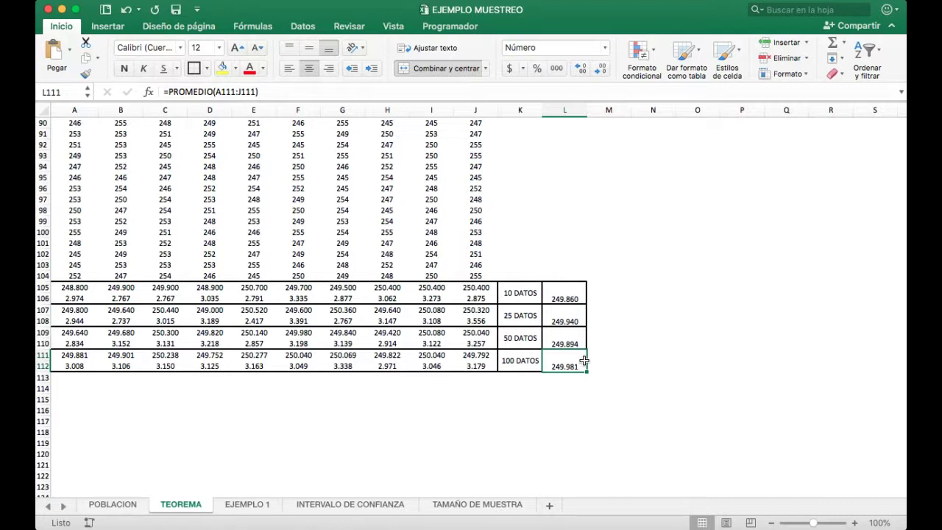
# Review the ten samples on the TEOREMA sheet and the screw-sample probability problem on the EJEMPLO 1 sheet
pyautogui.scroll(20, 489, 285)
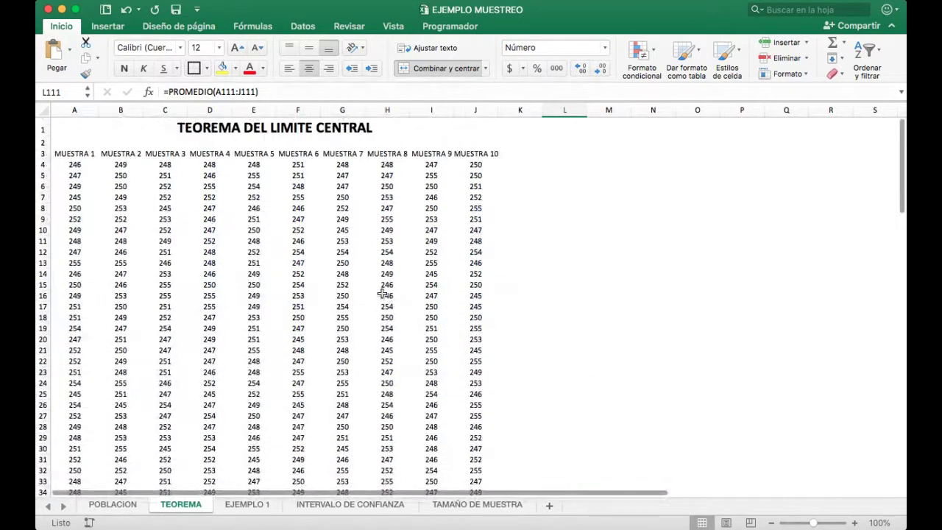
pyautogui.scroll(-5, 382, 293)
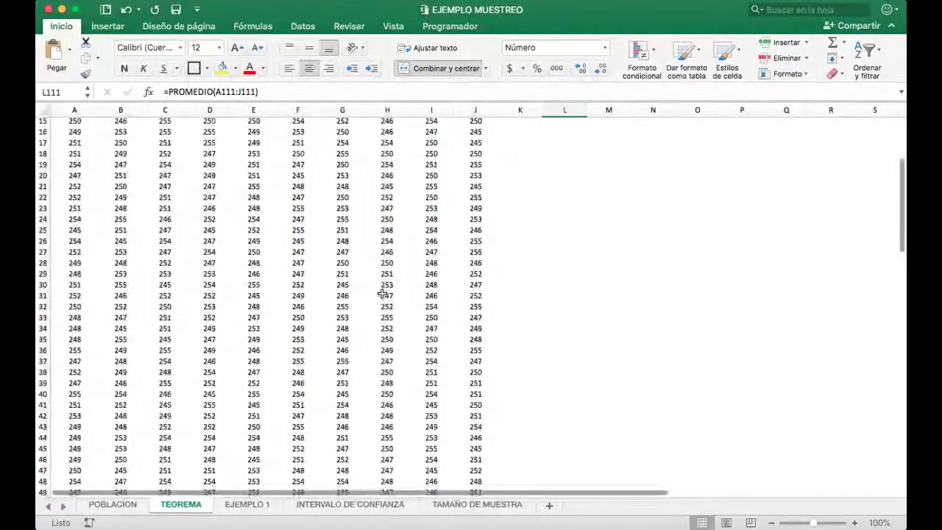
pyautogui.scroll(-4, 382, 294)
pyautogui.scroll(-3, 382, 294)
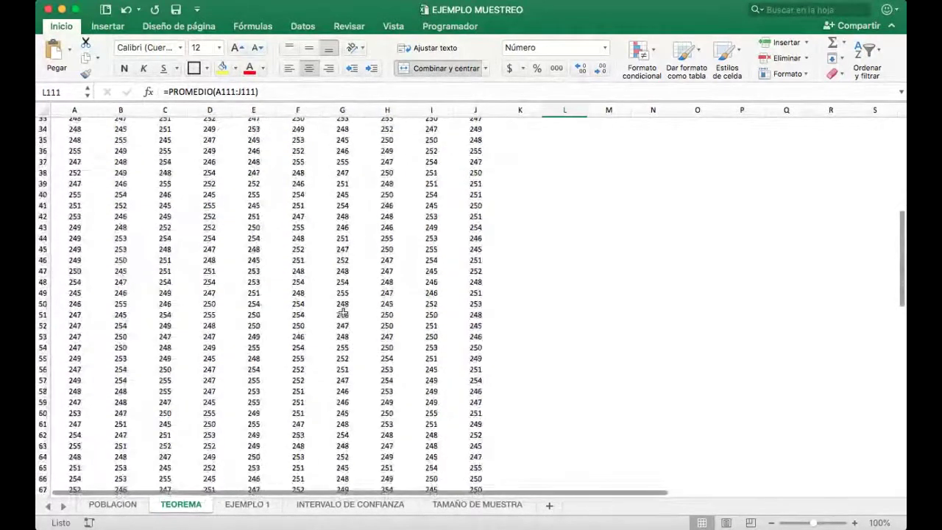
pyautogui.click(246, 505)
pyautogui.scroll(1, 276, 401)
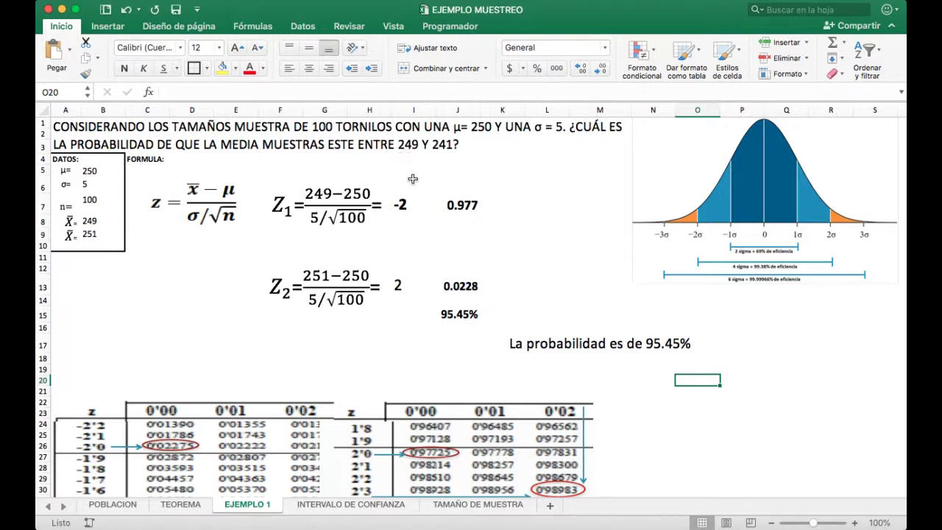
# Return to the TEOREMA samples and select differently sized ranges in MUESTRA 1, MUESTRA 2 and MUESTRA 3, ending with C4:C30
pyautogui.click(180, 505)
pyautogui.scroll(15, 171, 365)
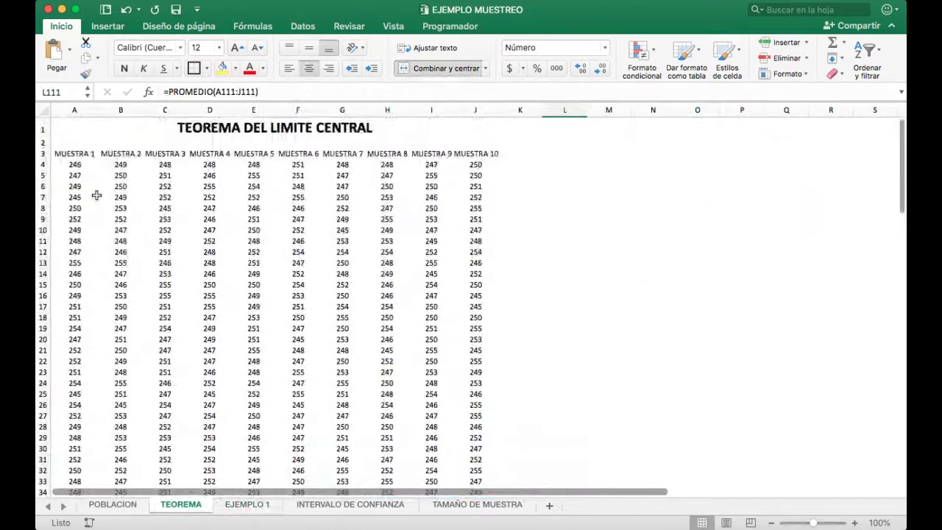
pyautogui.scroll(-20, 87, 253)
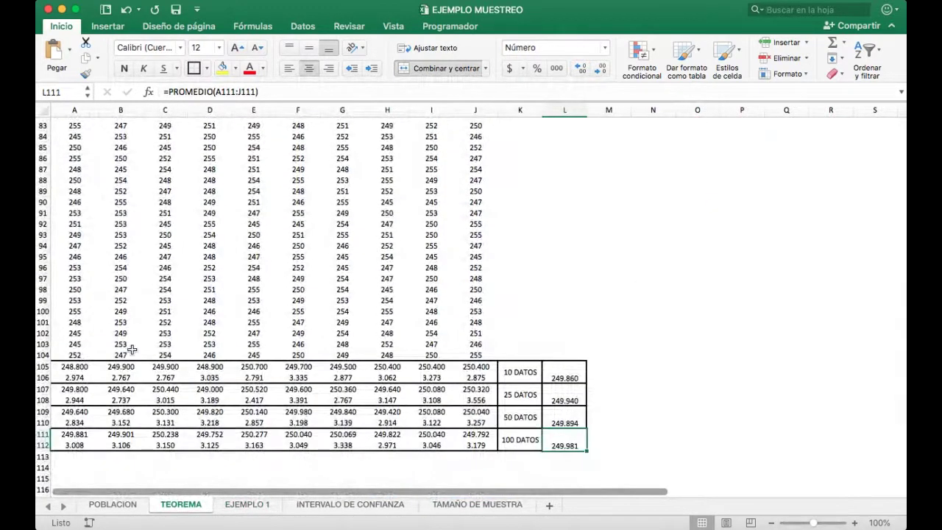
pyautogui.scroll(20, 170, 310)
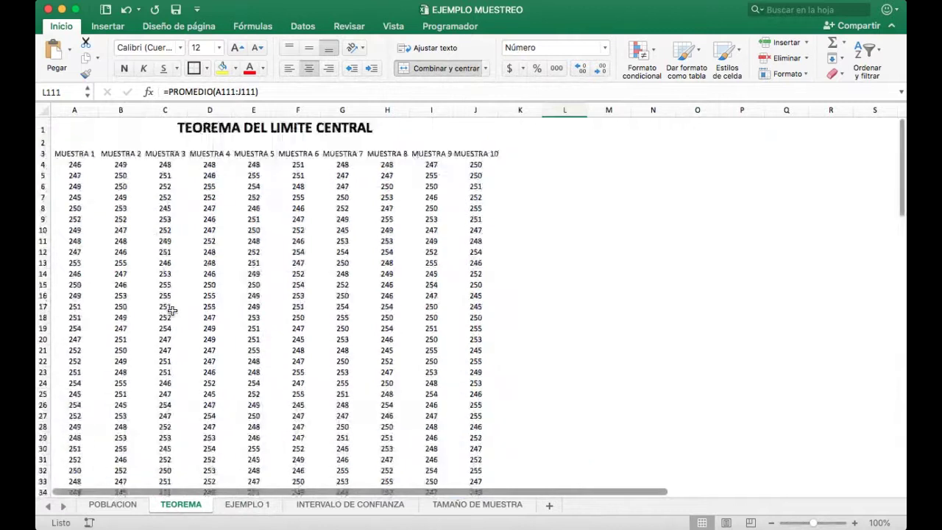
pyautogui.click(76, 165)
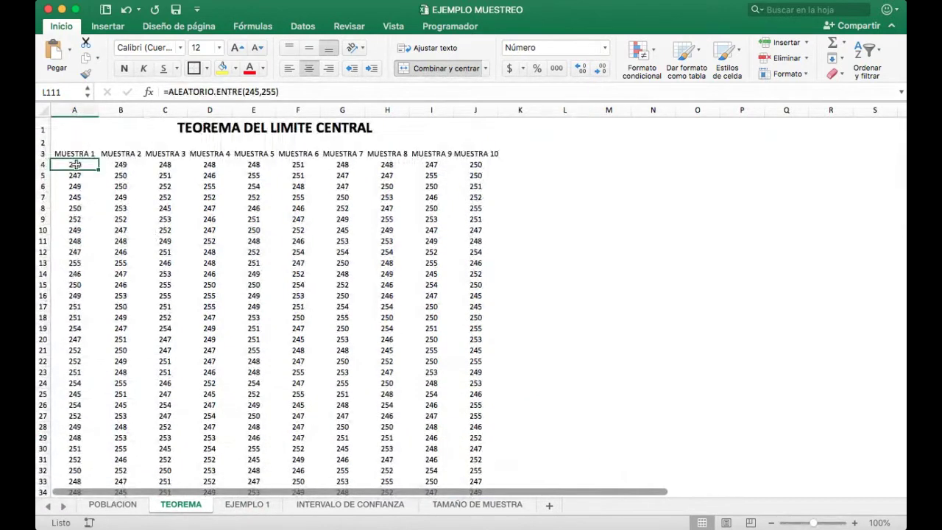
pyautogui.moveTo(76, 165); pyautogui.dragTo(76, 284)
pyautogui.moveTo(121, 165); pyautogui.dragTo(139, 388)
pyautogui.moveTo(165, 165); pyautogui.dragTo(187, 444)
pyautogui.scroll(-12, 187, 444)
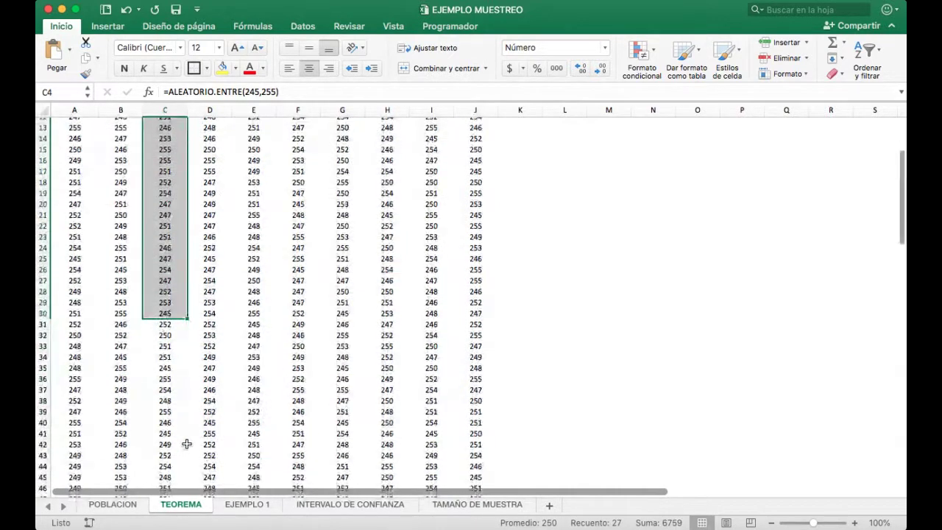
# Correct the word MUESTRAS to MUESTRAL in the problem statement in A1 of the EJEMPLO 1 sheet
pyautogui.click(243, 506)
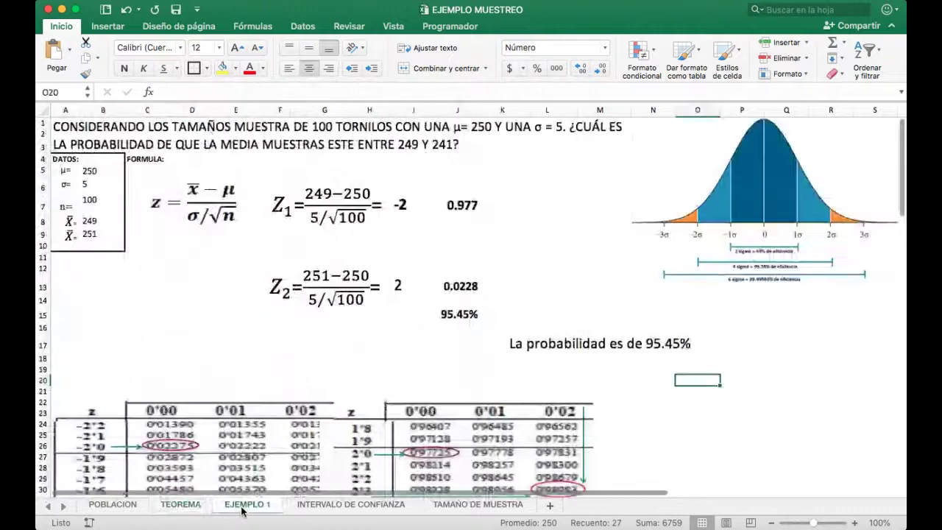
pyautogui.click(413, 144)
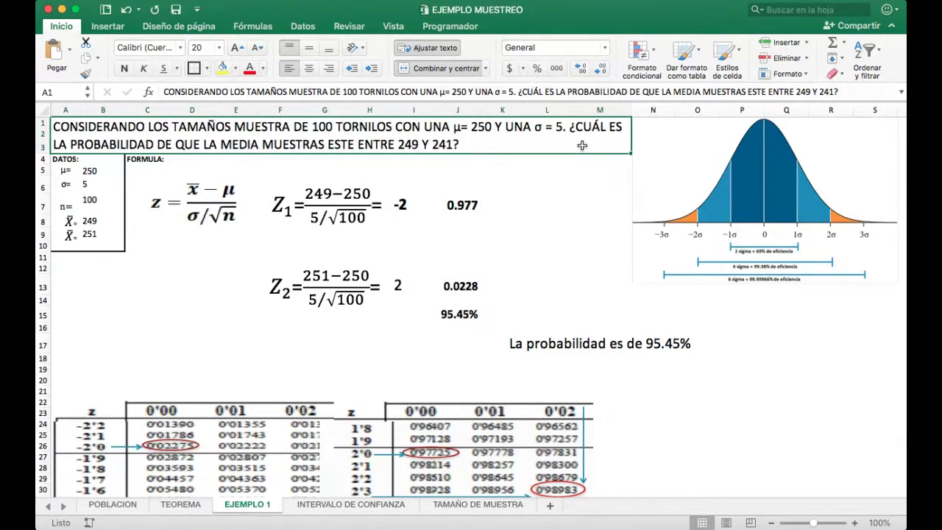
pyautogui.doubleClick(322, 145)
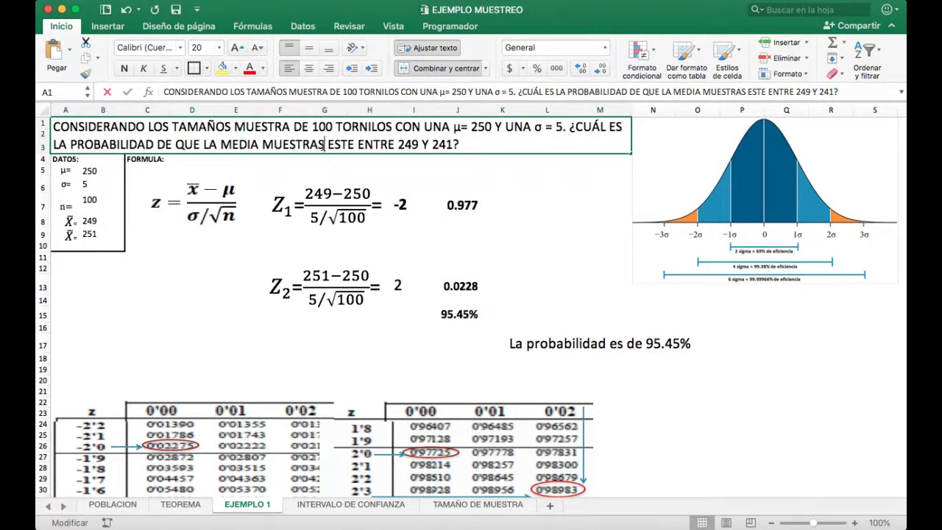
pyautogui.press('BackSpace')
pyautogui.write('L')
pyautogui.click(321, 191)
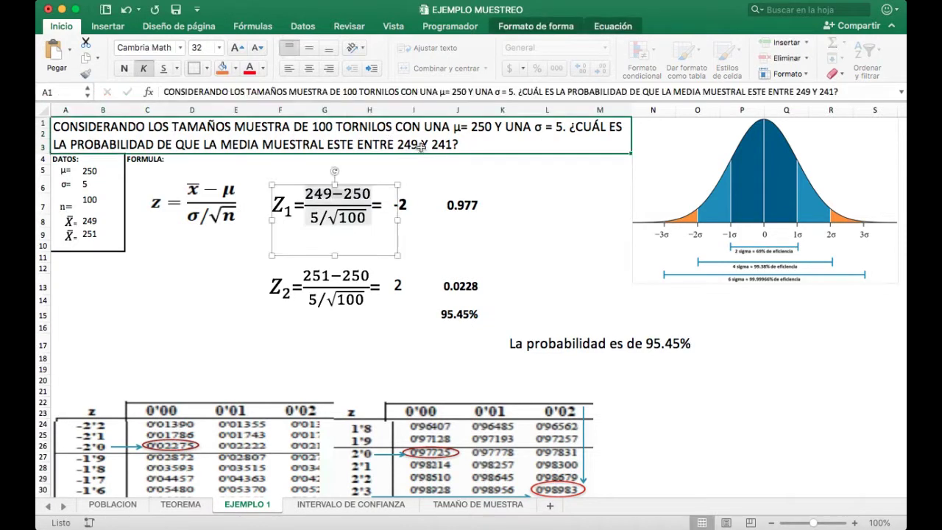
pyautogui.click(425, 189)
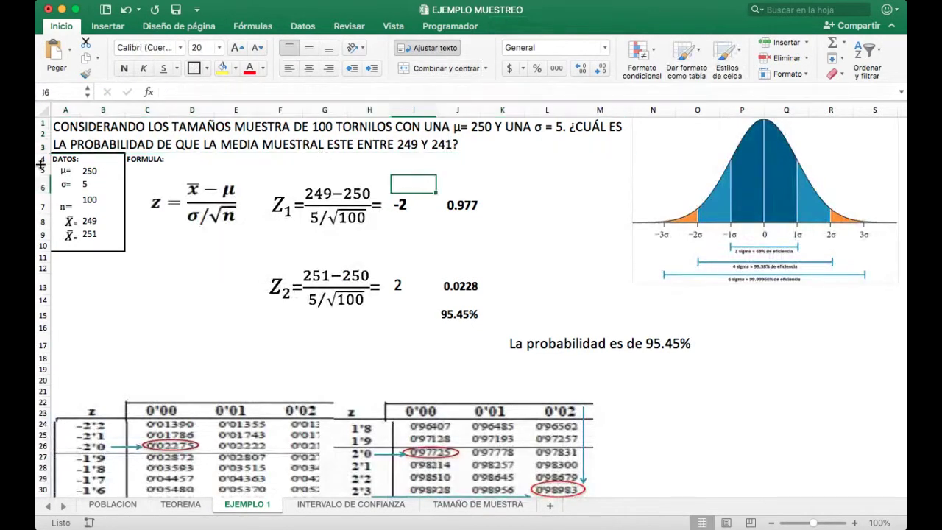
# Examine the DATOS entries for μ, σ, n and the first sample mean in B5 to B8 with their labels
pyautogui.click(86, 172)
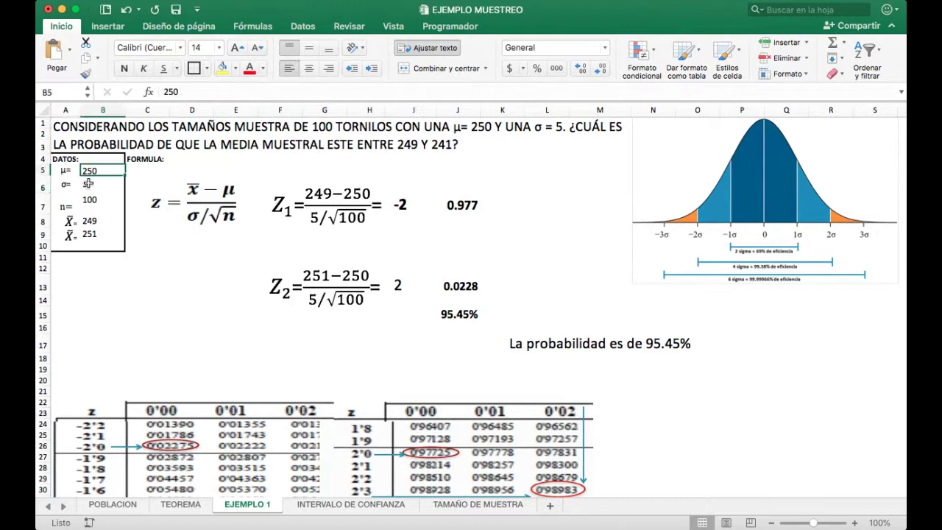
pyautogui.press('Left')
pyautogui.click(88, 184)
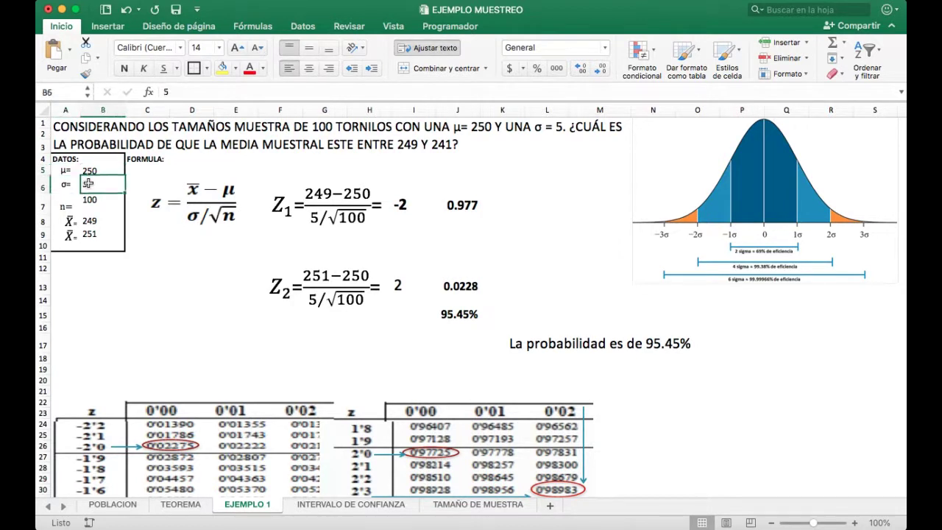
pyautogui.click(58, 189)
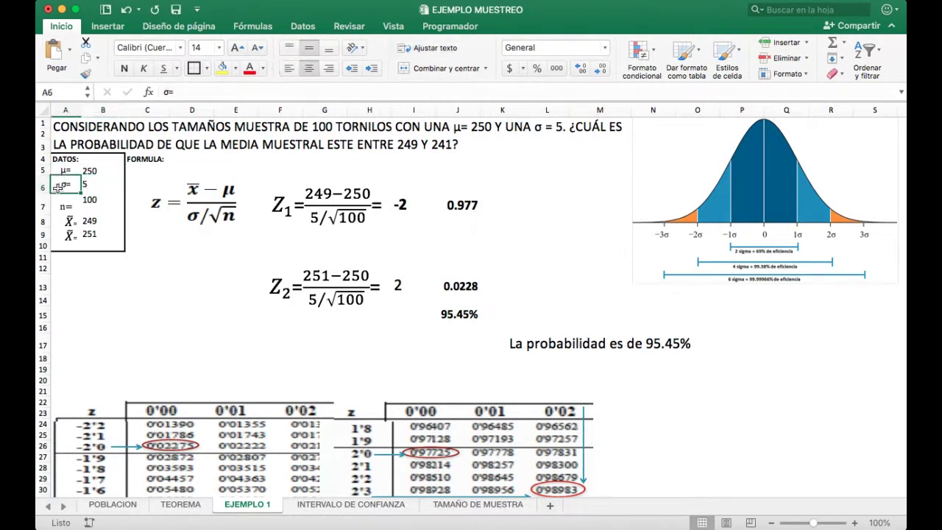
pyautogui.press('Right')
pyautogui.press('Down')
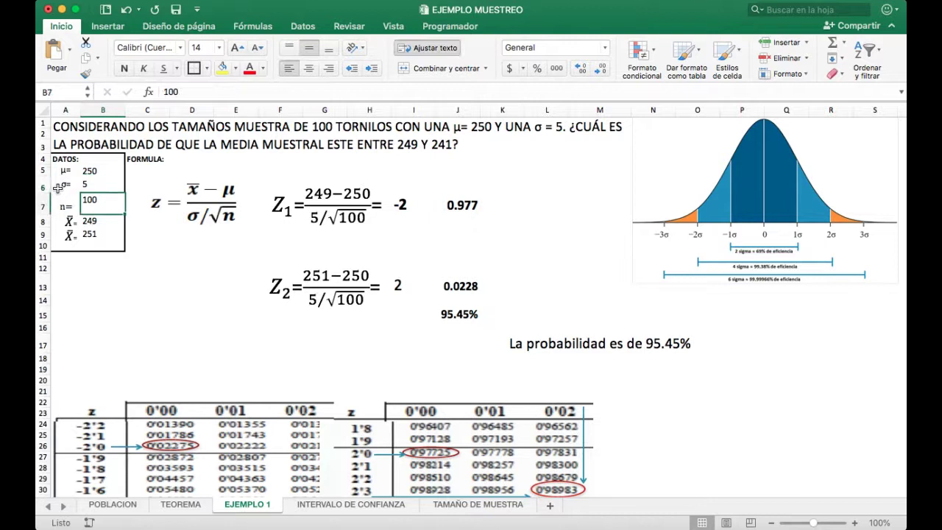
pyautogui.press('Left')
pyautogui.press('Right')
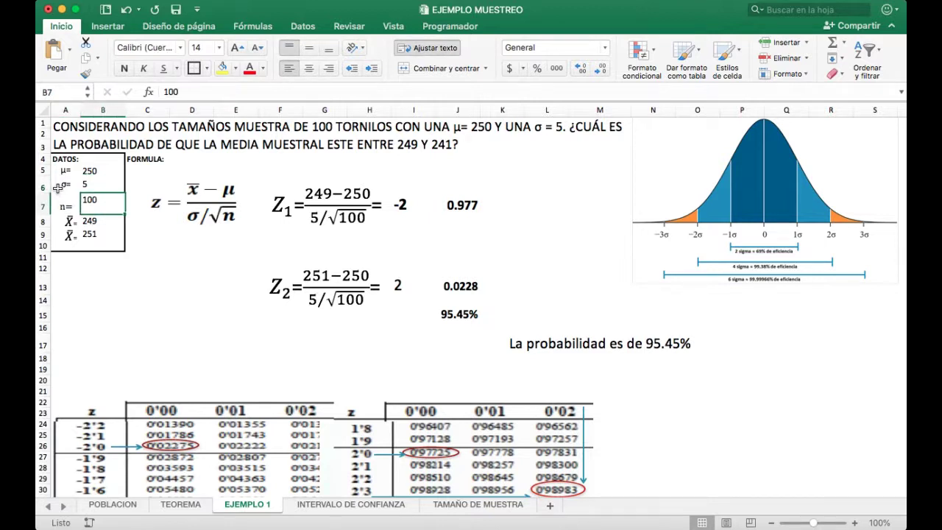
pyautogui.press('Down')
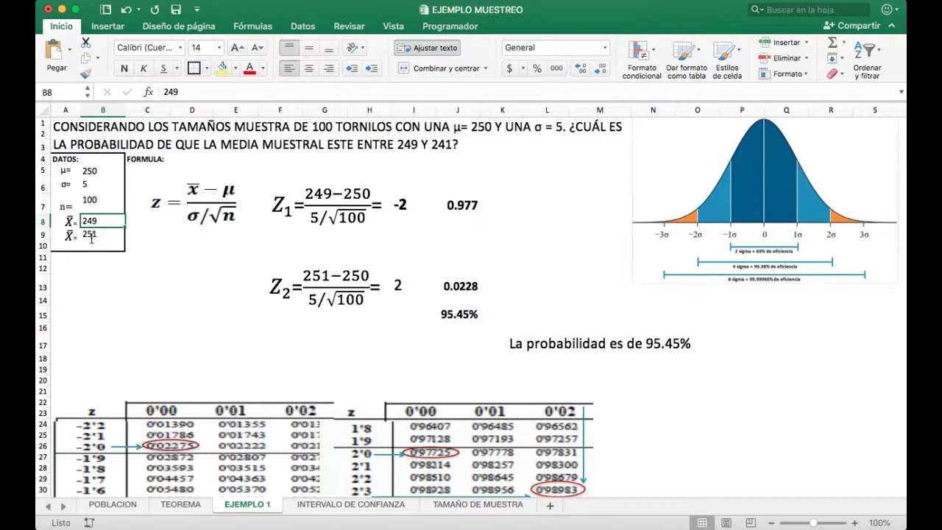
# Correct the upper limit in the problem statement in A1 to 251
pyautogui.doubleClick(444, 145)
pyautogui.press('BackSpace')
pyautogui.write('5')
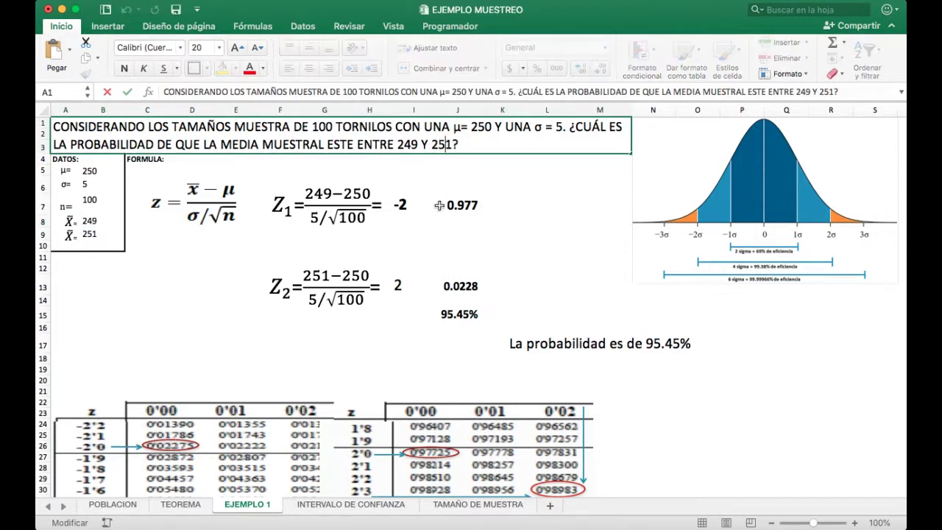
pyautogui.press('Return')
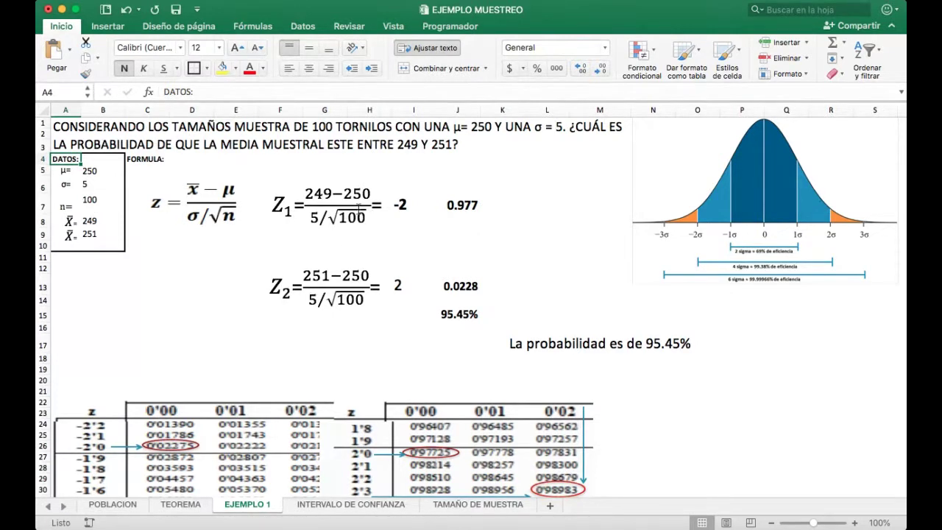
# Examine the Z1 formula in I7 and look up its value in the z tables below
pyautogui.click(412, 210)
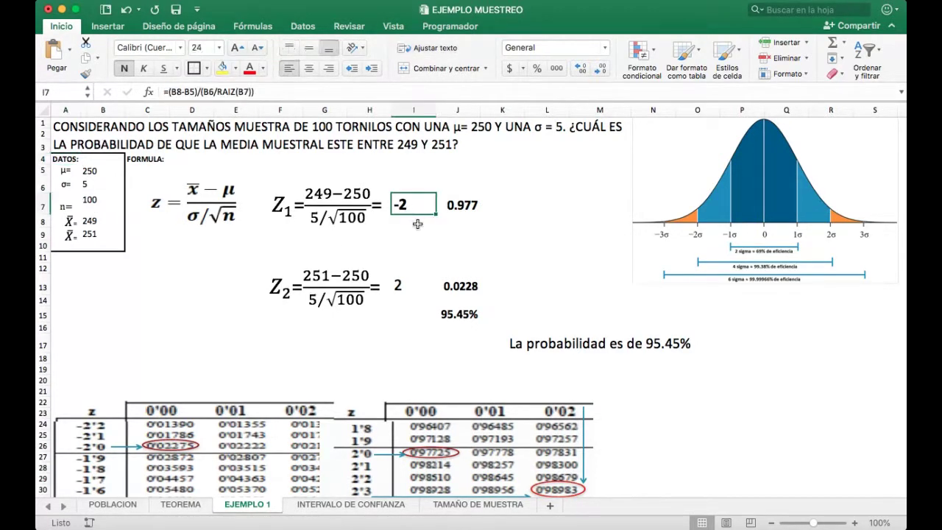
pyautogui.scroll(-5, 416, 229)
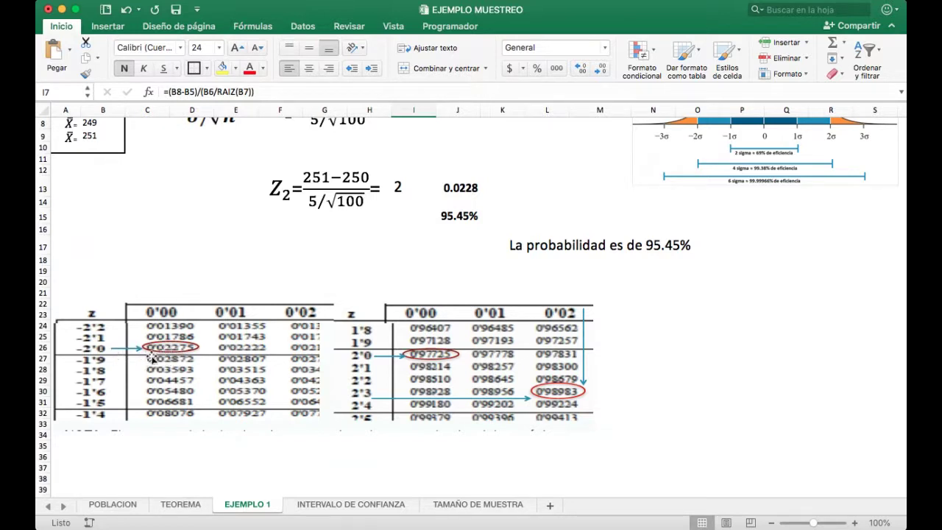
pyautogui.scroll(3, 329, 316)
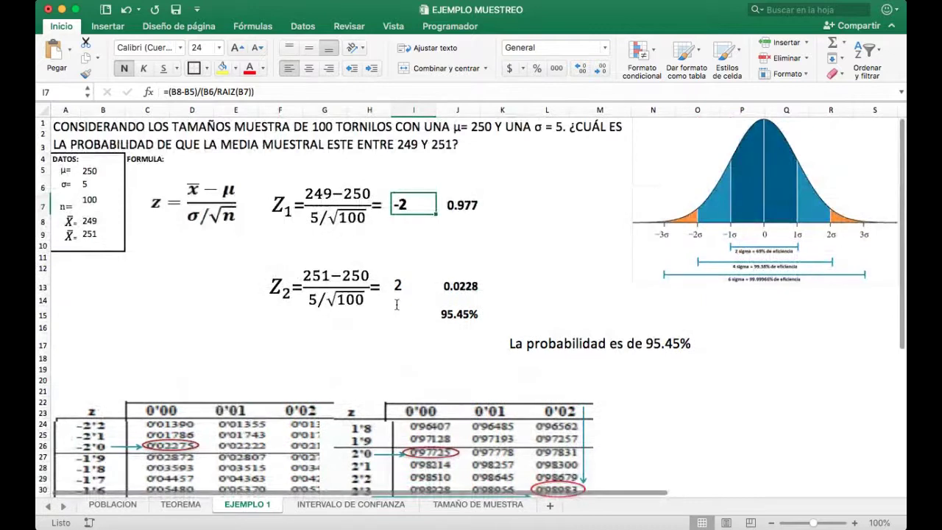
# Set the Z1 probability in J7 to 0.2275
pyautogui.click(453, 207)
pyautogui.scroll(-1, 467, 250)
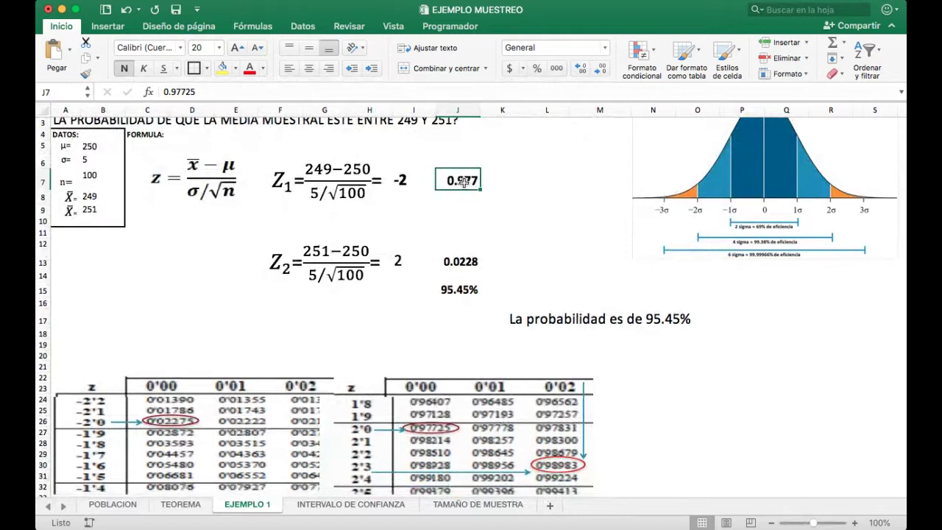
pyautogui.write('0.')
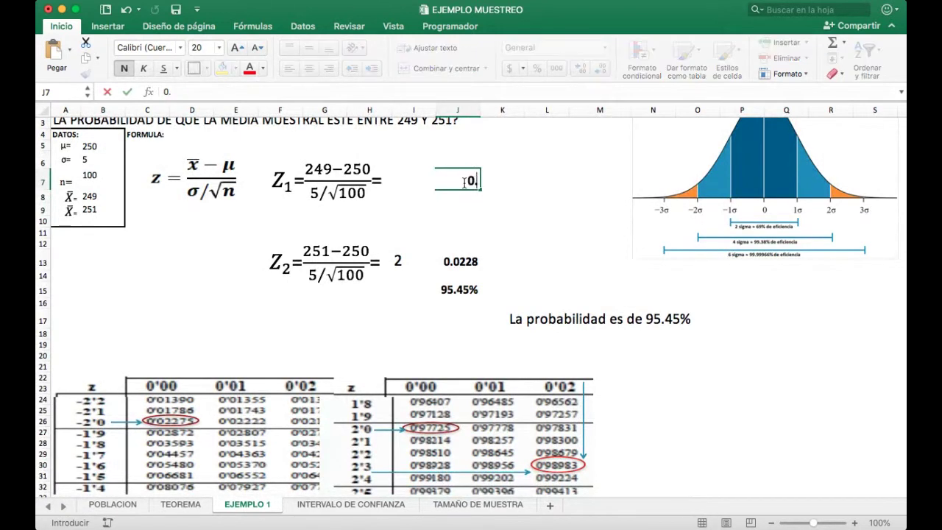
pyautogui.write('2275')
pyautogui.press('Return')
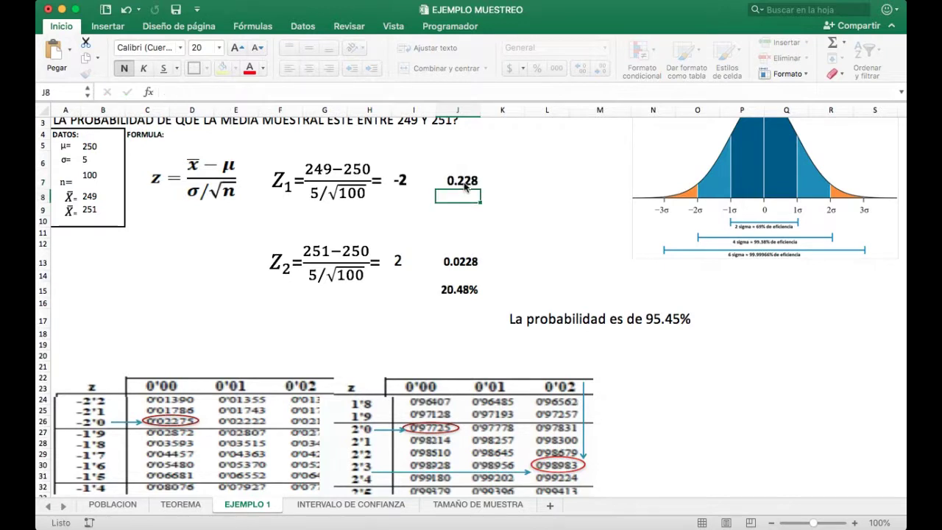
# Check the Z2 probability in J13 and display the Z1 probability in J7 with four decimal places
pyautogui.click(464, 264)
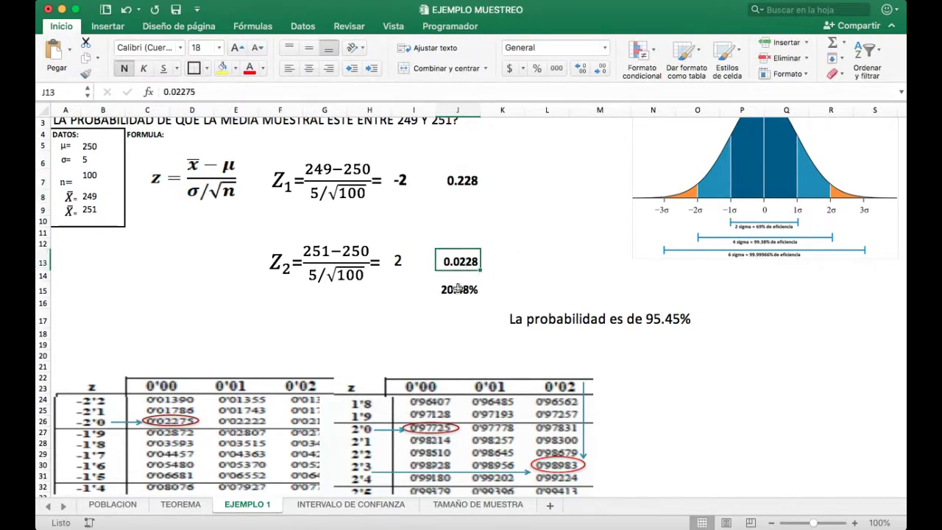
pyautogui.scroll(2, 458, 290)
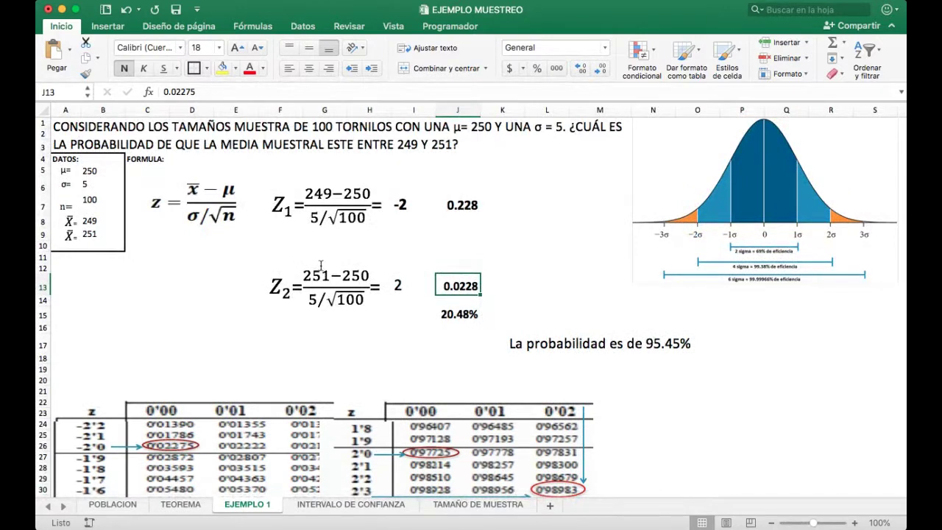
pyautogui.scroll(-1, 321, 265)
pyautogui.click(460, 188)
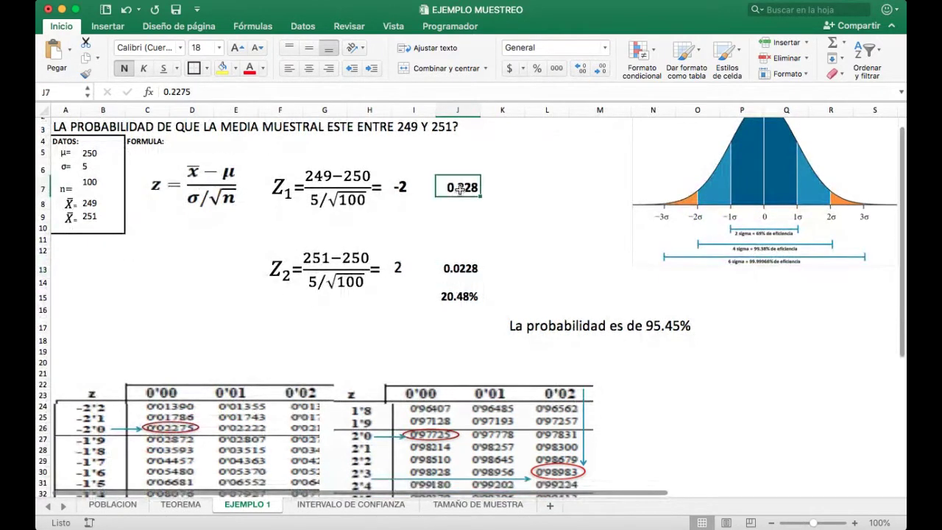
pyautogui.click(580, 67)
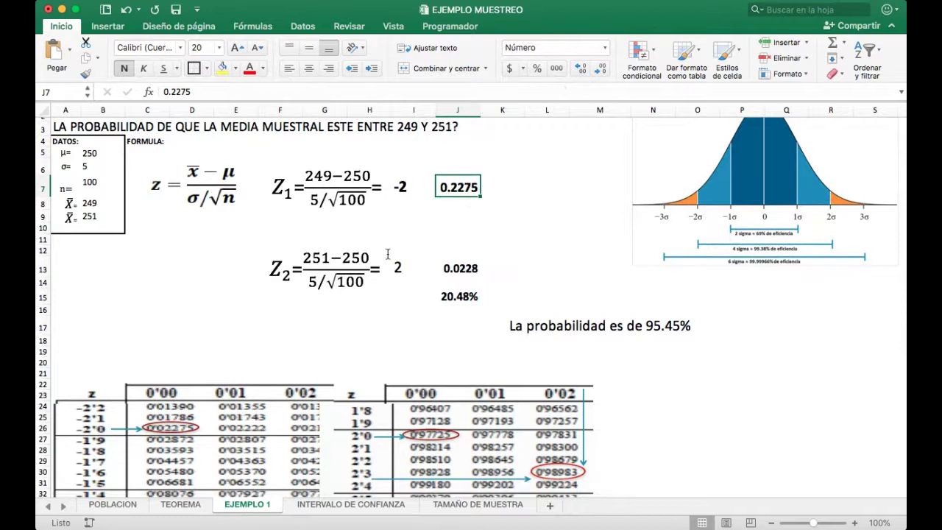
# Look up the Z2 value in the z table, set its probability in J13 to 0.97725, and widen column J to fit it
pyautogui.click(429, 272)
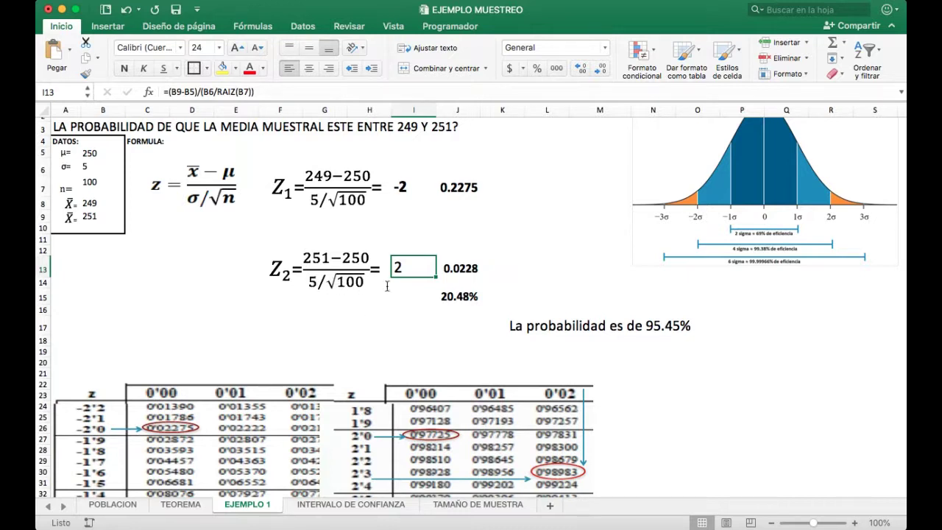
pyautogui.click(412, 264)
pyautogui.click(422, 273)
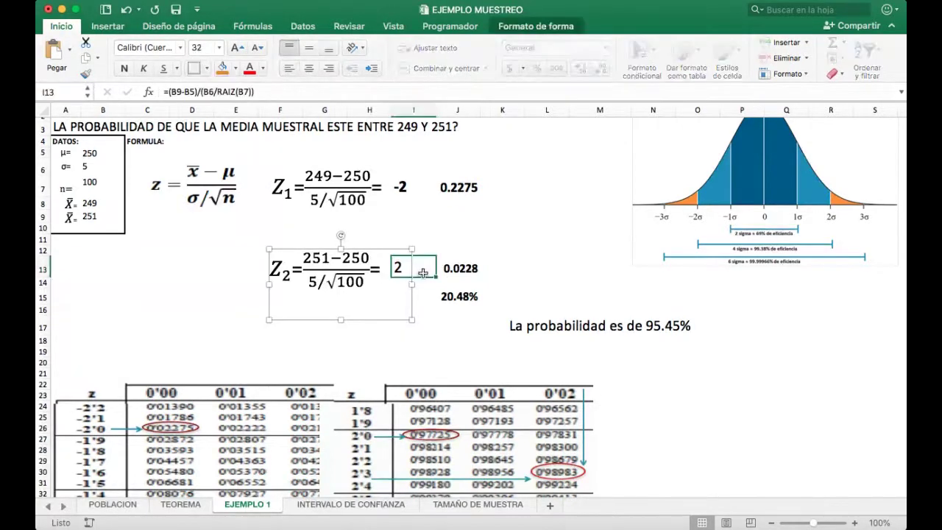
pyautogui.scroll(-2, 423, 311)
pyautogui.click(426, 378)
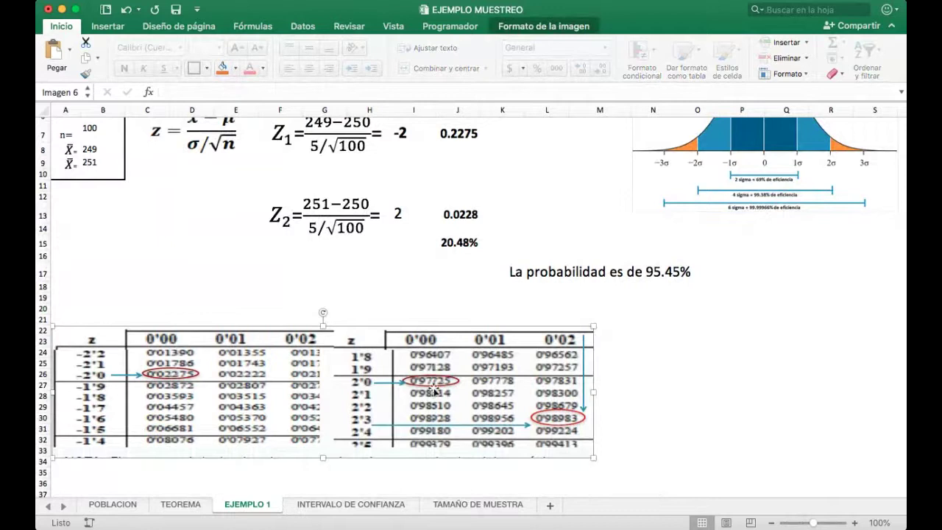
pyautogui.scroll(1, 445, 390)
pyautogui.click(447, 221)
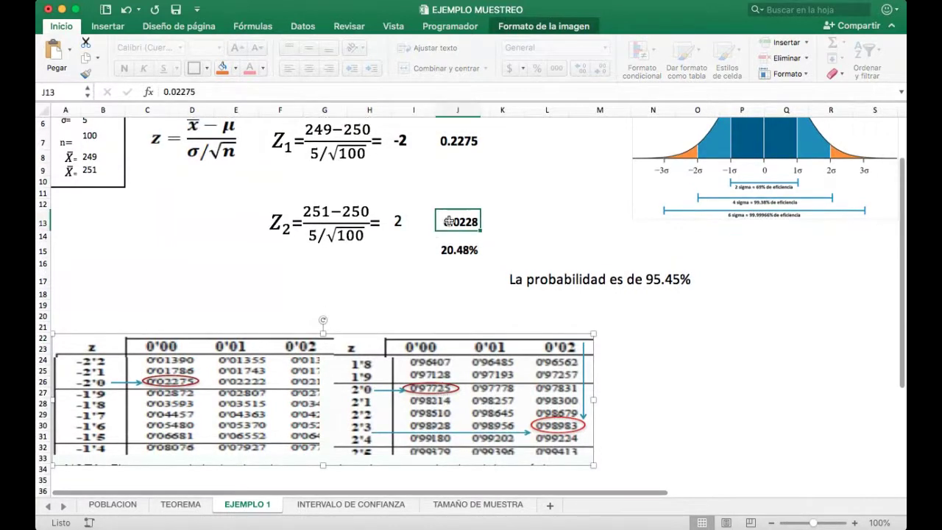
pyautogui.write('0')
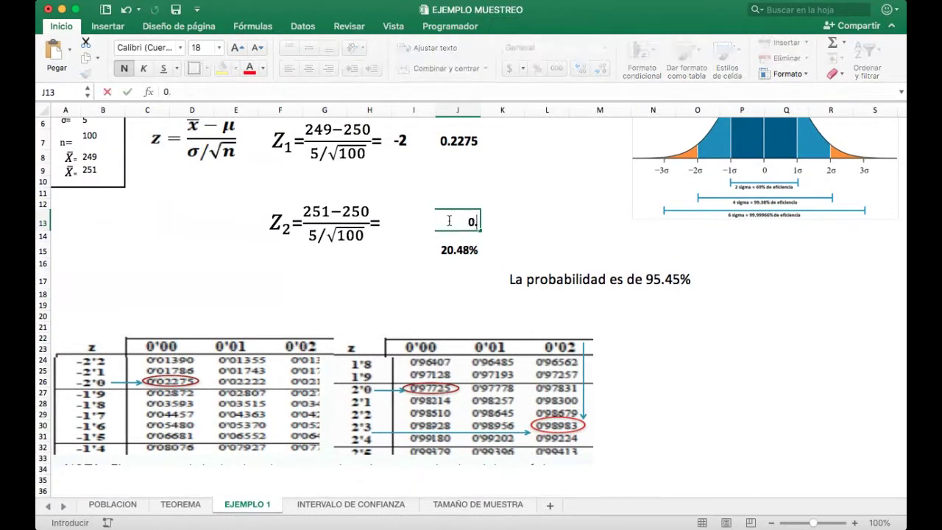
pyautogui.write('.97725')
pyautogui.press('Return')
pyautogui.click(450, 224)
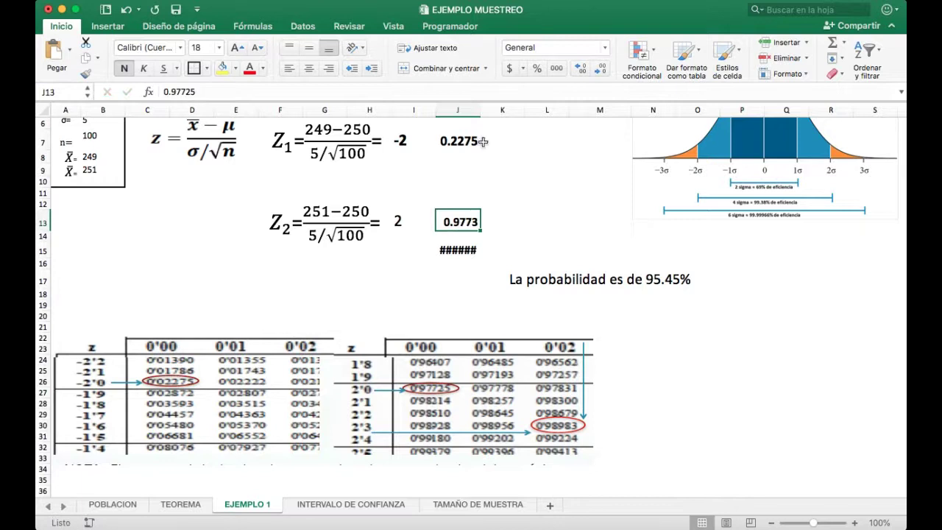
pyautogui.doubleClick(475, 110)
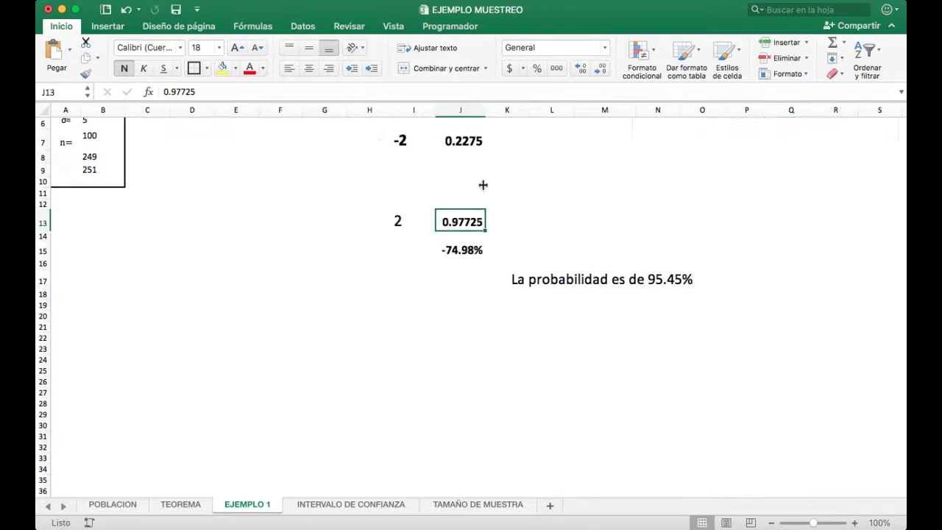
# Replace the probability formula in J15 with =J13-J7, subtracting the Z1 probability from the Z2 probability
pyautogui.click(464, 250)
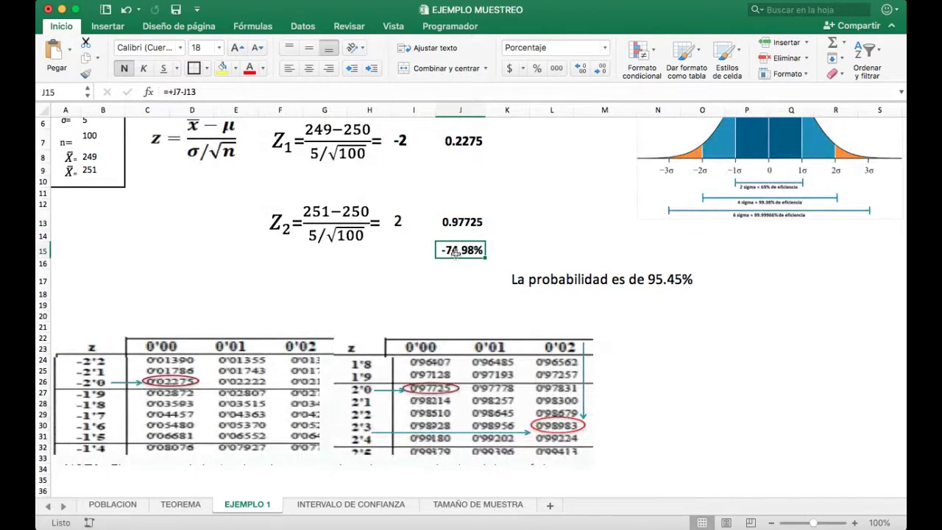
pyautogui.scroll(3, 456, 252)
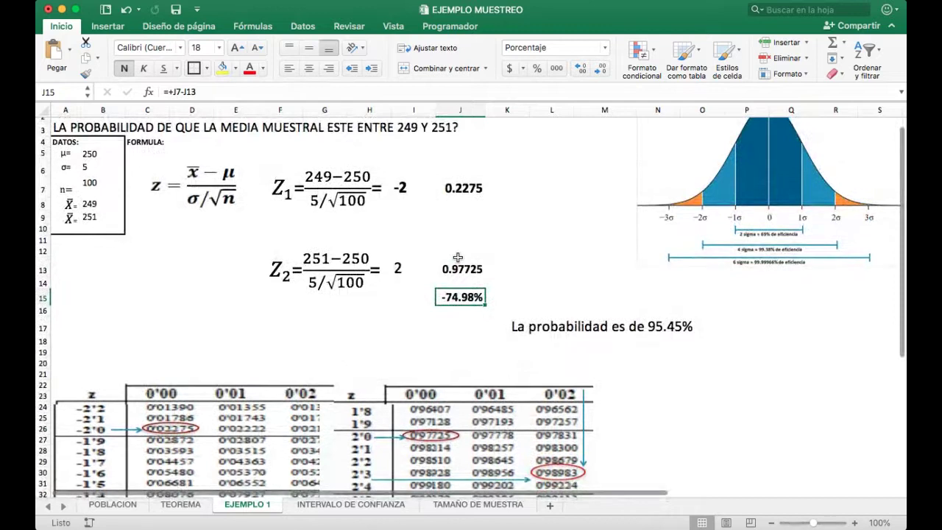
pyautogui.scroll(1, 440, 239)
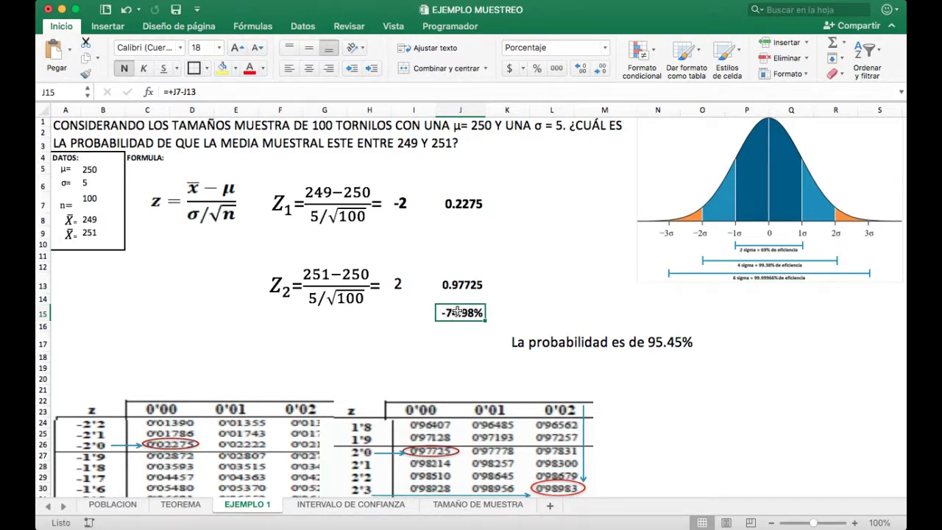
pyautogui.write('=')
pyautogui.click(463, 284)
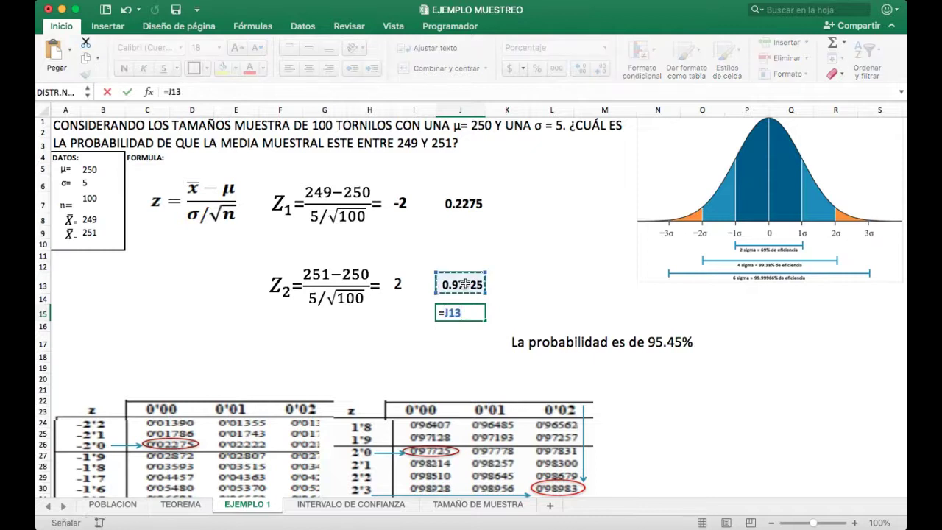
pyautogui.write('-')
pyautogui.click(460, 207)
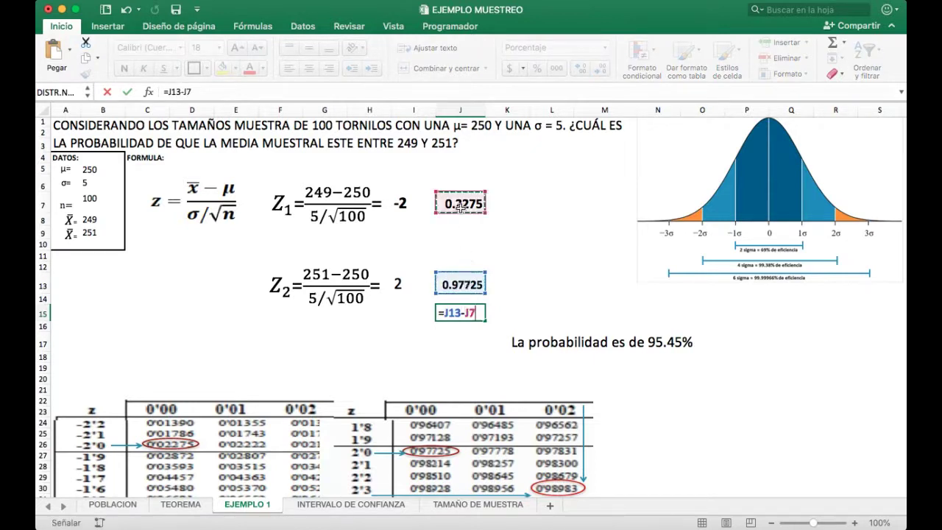
pyautogui.press('Return')
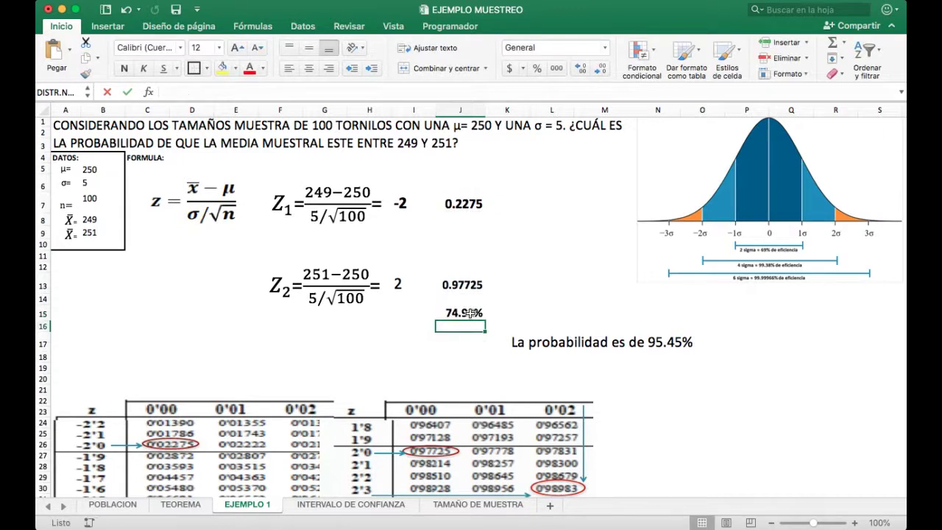
pyautogui.click(471, 312)
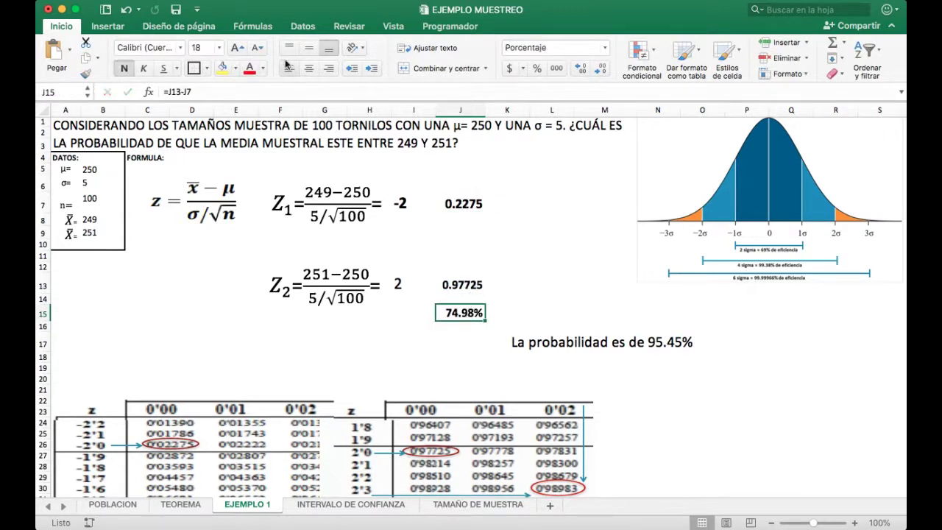
pyautogui.click(227, 94)
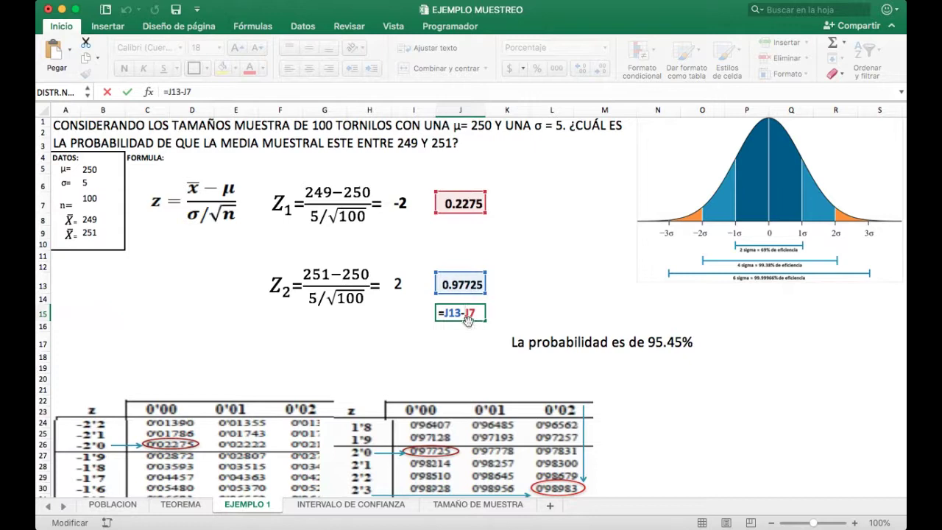
pyautogui.click(457, 204)
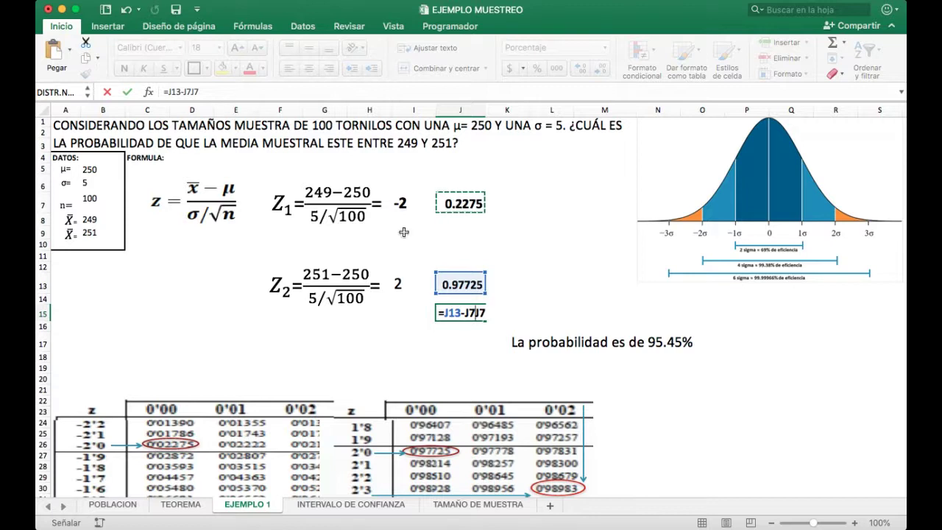
pyautogui.write('0')
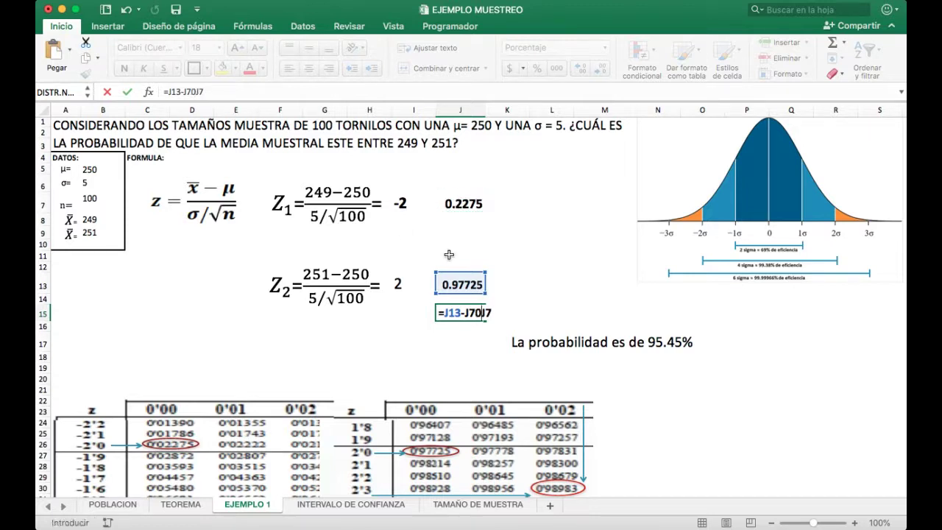
pyautogui.press('Escape')
# Correct the Z1 probability in J7 to 0.02275
pyautogui.click(467, 203)
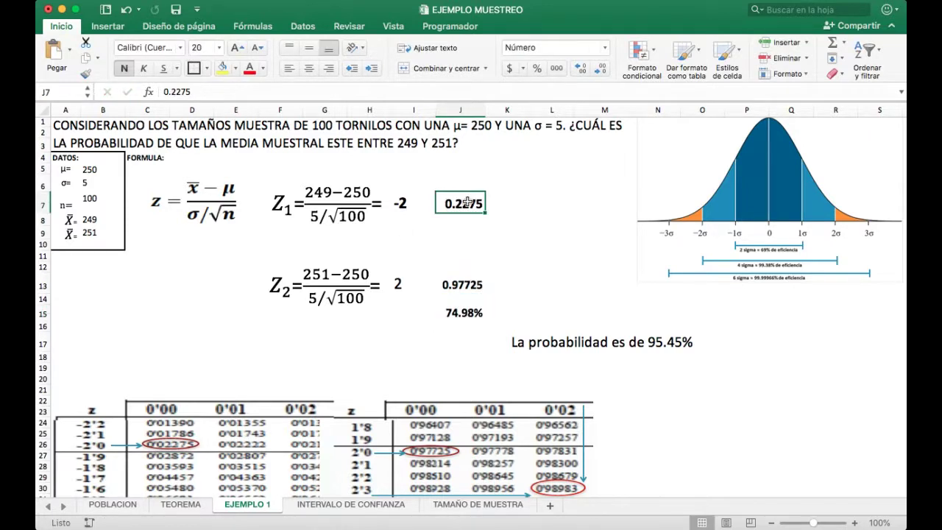
pyautogui.doubleClick(457, 203)
pyautogui.write('0')
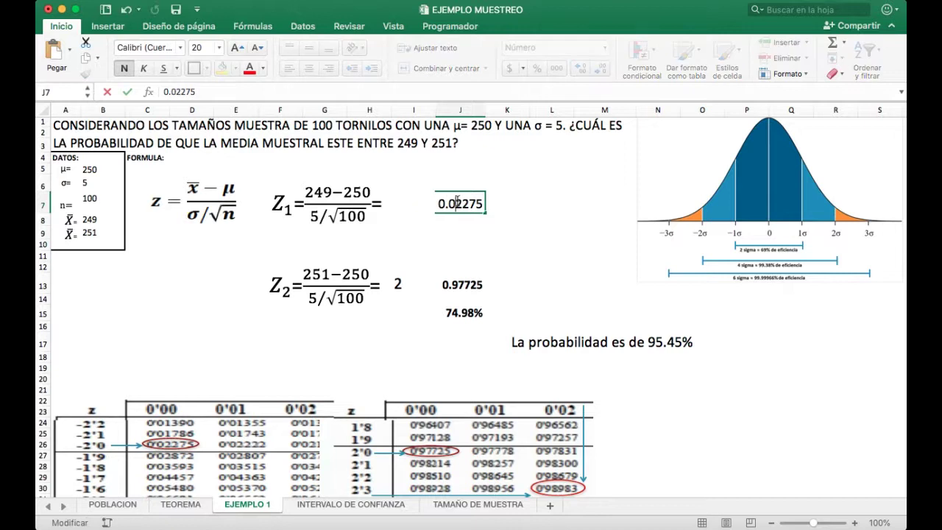
pyautogui.press('Return')
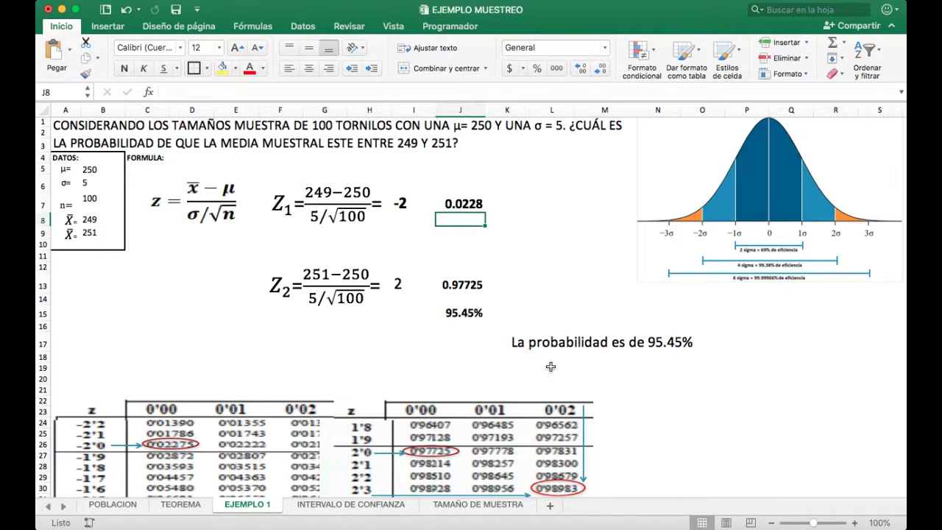
# On the INTERVALO DE CONFIANZA sheet, insert an S into the misspelled word MUETRA in the problem statement in G5
pyautogui.click(364, 504)
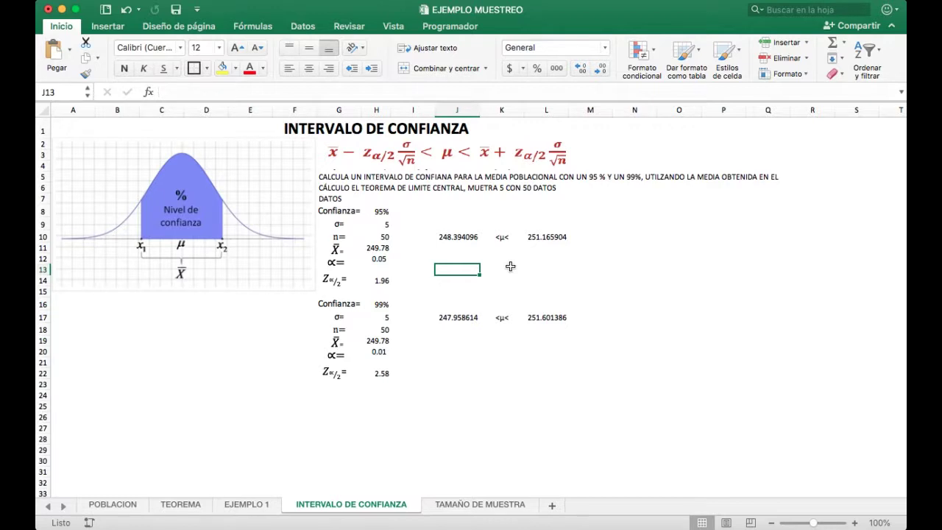
pyautogui.click(492, 188)
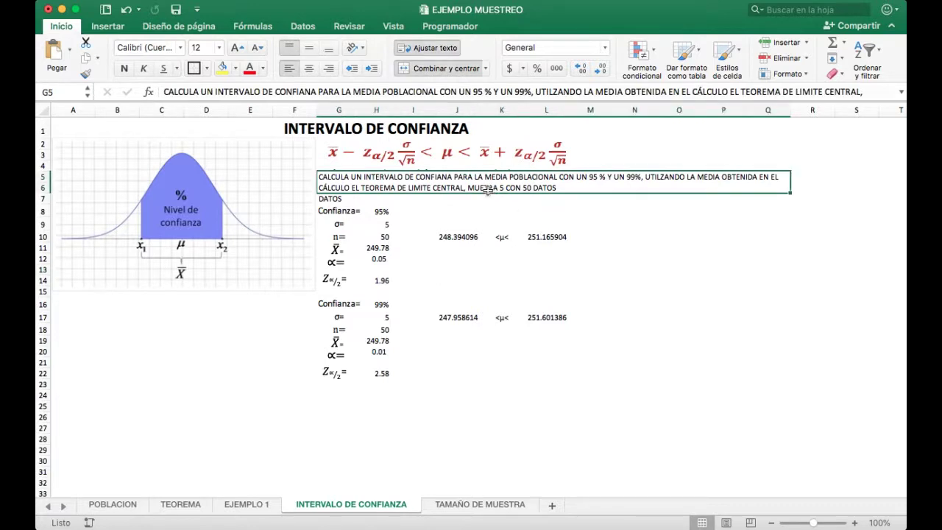
pyautogui.doubleClick(488, 190)
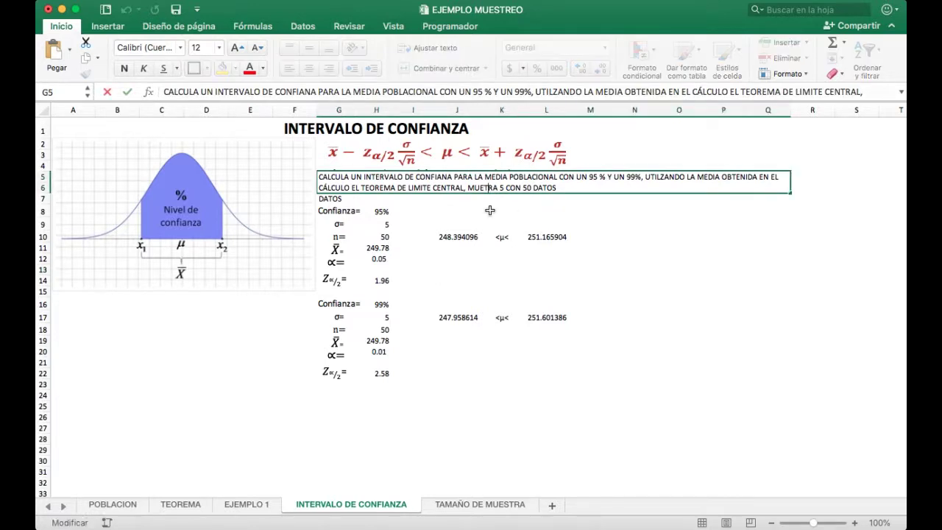
pyautogui.write('S')
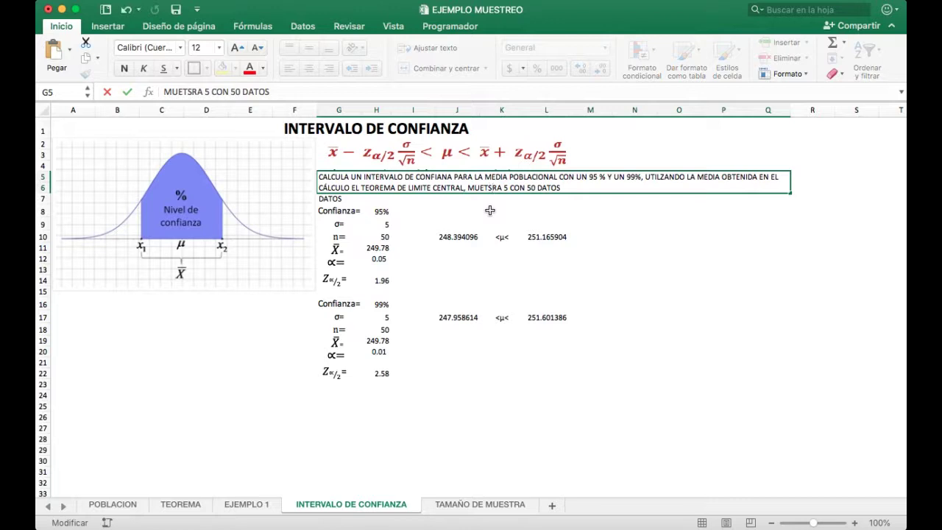
pyautogui.click(112, 505)
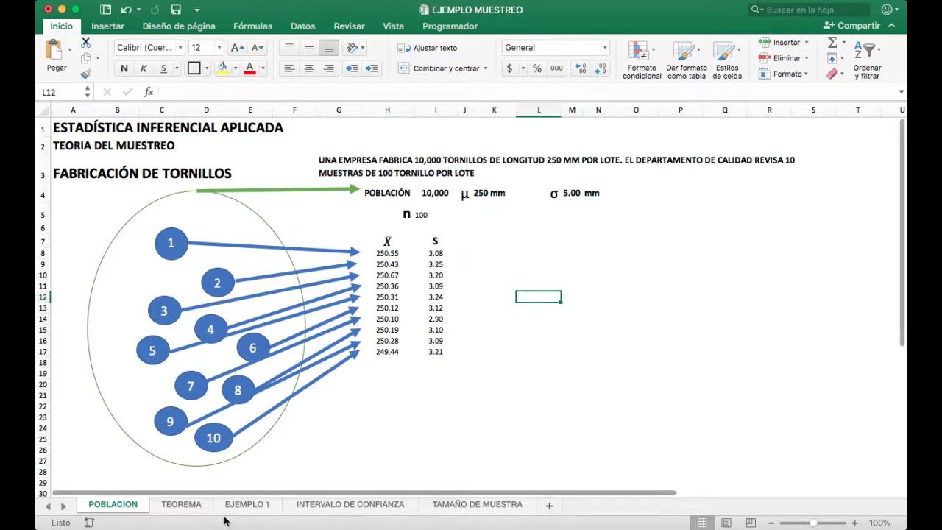
# On the TEOREMA sheet, select the first 50 values of MUESTRA 5, E4:E53, to check their average
pyautogui.click(318, 505)
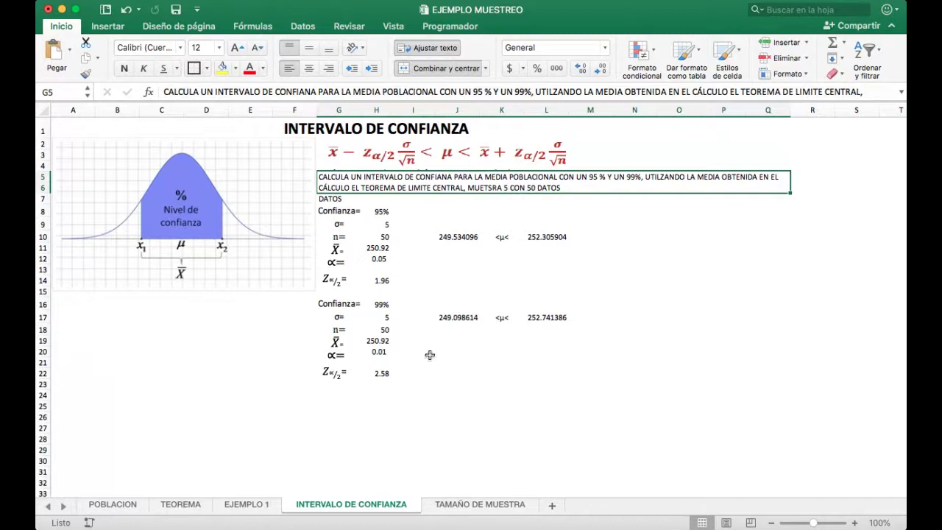
pyautogui.click(246, 505)
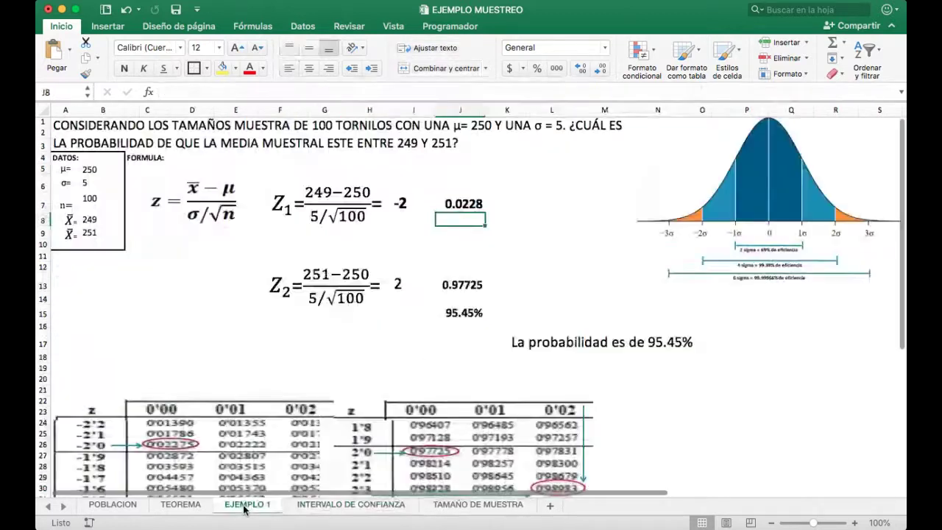
pyautogui.click(179, 505)
pyautogui.scroll(2, 287, 324)
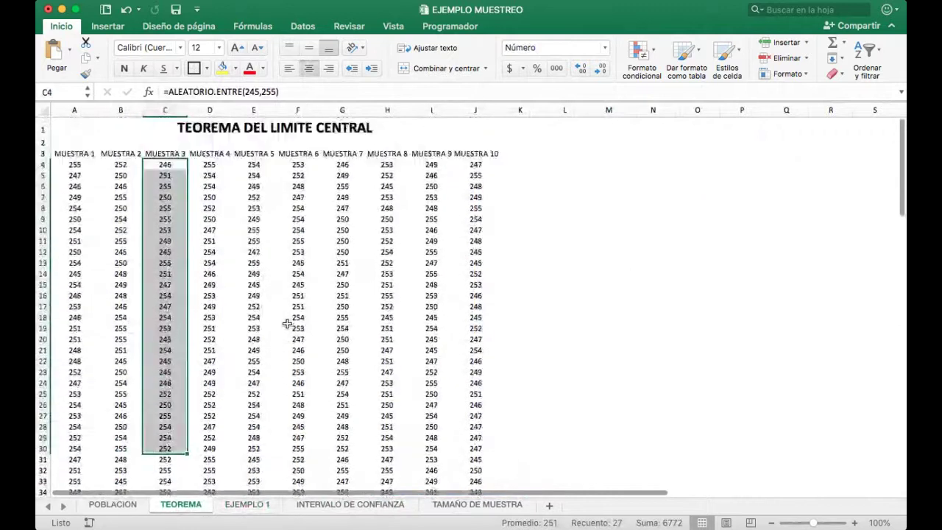
pyautogui.click(258, 166)
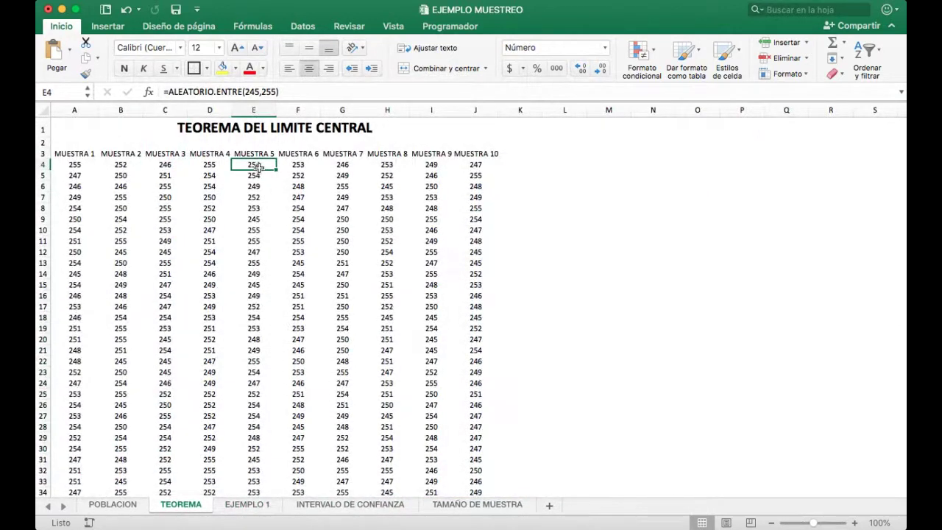
pyautogui.hotkey('shift', 'Down')
pyautogui.hotkey('shift', 'Down')
pyautogui.hotkey('shift', 'Down')
pyautogui.hotkey('shift', 'Down')
pyautogui.hotkey('shift', 'Down')
pyautogui.hotkey('shift', 'Down')
pyautogui.hotkey('shift', 'Down')
pyautogui.hotkey('shift', 'Down')
pyautogui.hotkey('shift', 'Down')
pyautogui.hotkey('shift', 'Down')
pyautogui.hotkey('shift', 'Down')
pyautogui.hotkey('shift', 'Down')
pyautogui.hotkey('shift', 'Down')
pyautogui.hotkey('shift', 'Down')
pyautogui.hotkey('shift', 'Down')
pyautogui.hotkey('shift', 'Down')
pyautogui.hotkey('shift', 'Down')
pyautogui.hotkey('shift', 'Down')
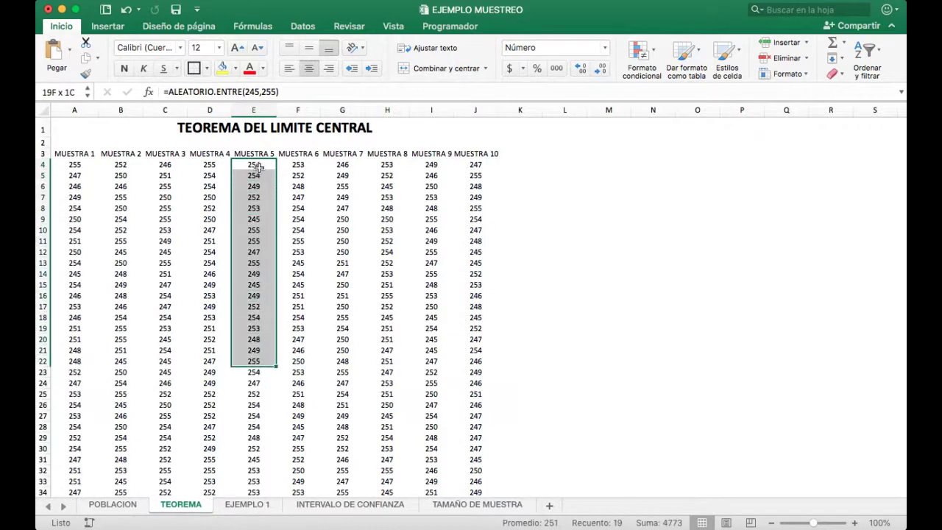
pyautogui.hotkey('shift', 'Down')
pyautogui.hotkey('shift', 'Down')
pyautogui.hotkey('shift', 'Down')
pyautogui.hotkey('shift', 'Down')
pyautogui.hotkey('shift', 'Down')
pyautogui.hotkey('shift', 'Down')
pyautogui.hotkey('shift', 'Down')
pyautogui.hotkey('shift', 'Down')
pyautogui.hotkey('shift', 'Down')
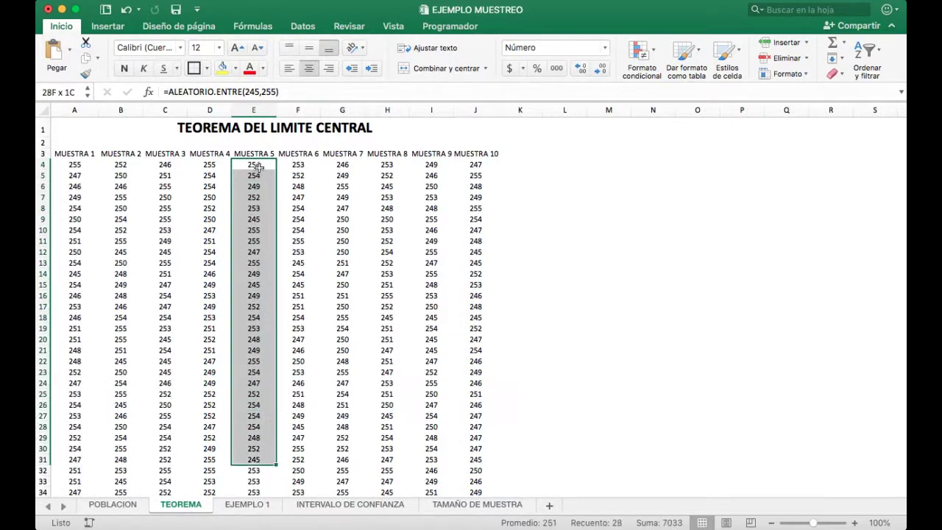
pyautogui.hotkey('shift', 'Down')
pyautogui.hotkey('shift', 'Down')
pyautogui.hotkey('shift', 'Down')
pyautogui.hotkey('shift', 'Down')
pyautogui.hotkey('shift', 'Down')
pyautogui.hotkey('shift', 'Down')
pyautogui.hotkey('shift', 'Down')
pyautogui.hotkey('shift', 'Down')
pyautogui.hotkey('shift', 'Down')
pyautogui.hotkey('shift', 'Down')
pyautogui.hotkey('shift', 'Down')
pyautogui.hotkey('shift', 'Down')
pyautogui.hotkey('shift', 'Down')
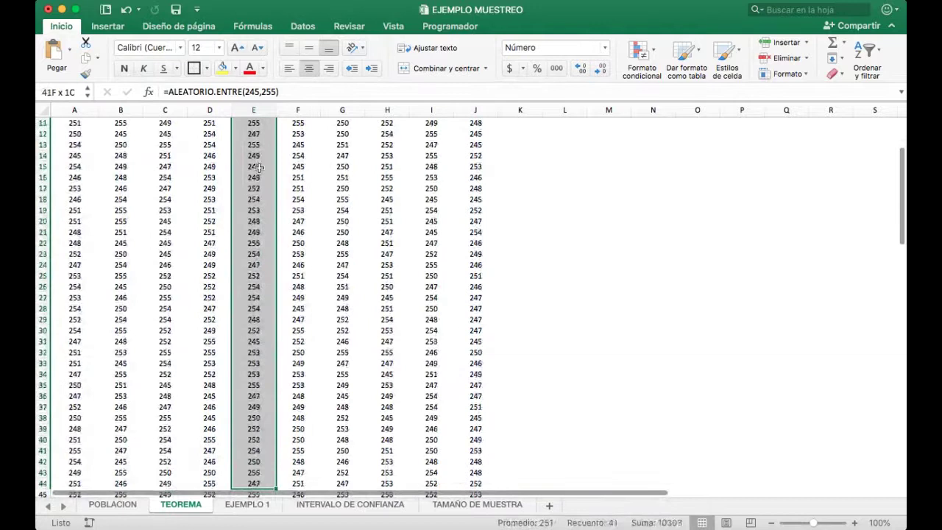
pyautogui.hotkey('shift', 'Down')
pyautogui.hotkey('shift', 'Down')
pyautogui.hotkey('shift', 'Down')
pyautogui.hotkey('shift', 'Down')
pyautogui.hotkey('shift', 'Down')
pyautogui.hotkey('shift', 'Down')
pyautogui.hotkey('shift', 'Down')
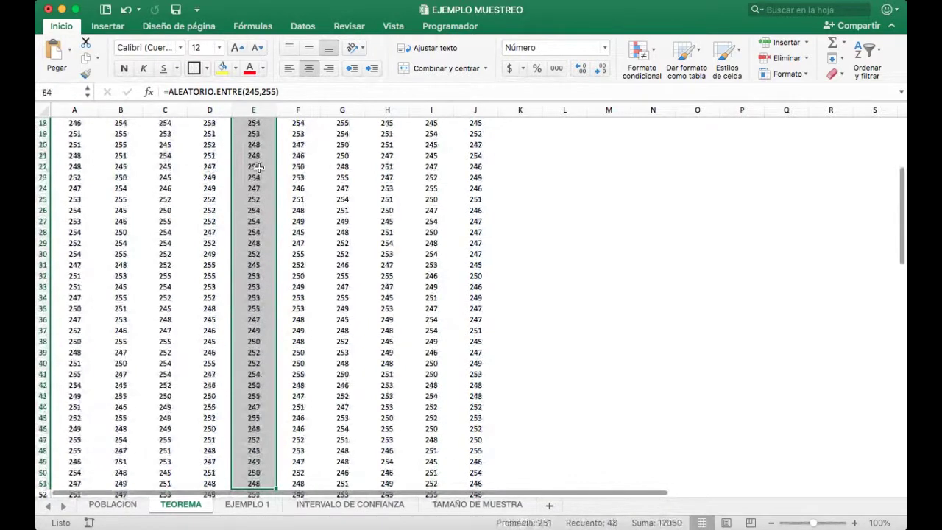
pyautogui.hotkey('shift', 'Down')
pyautogui.hotkey('shift', 'Down')
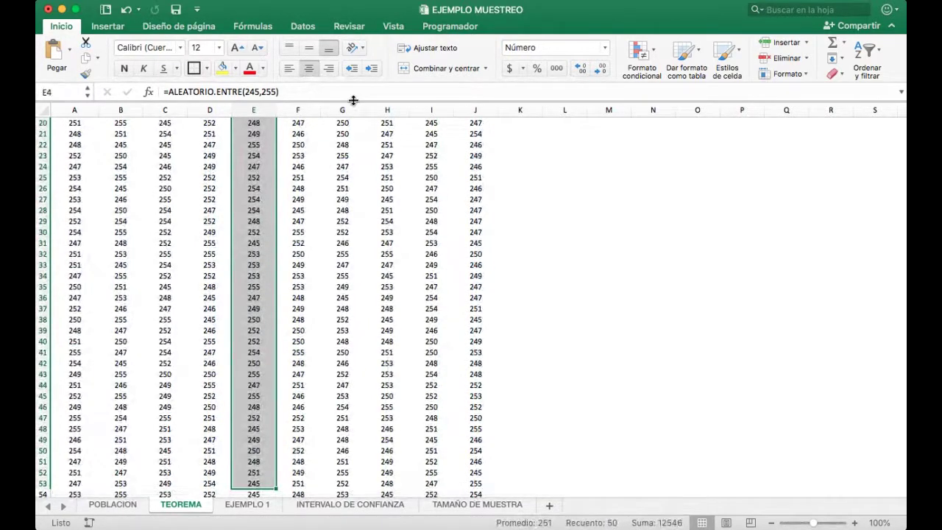
pyautogui.scroll(-6, 423, 195)
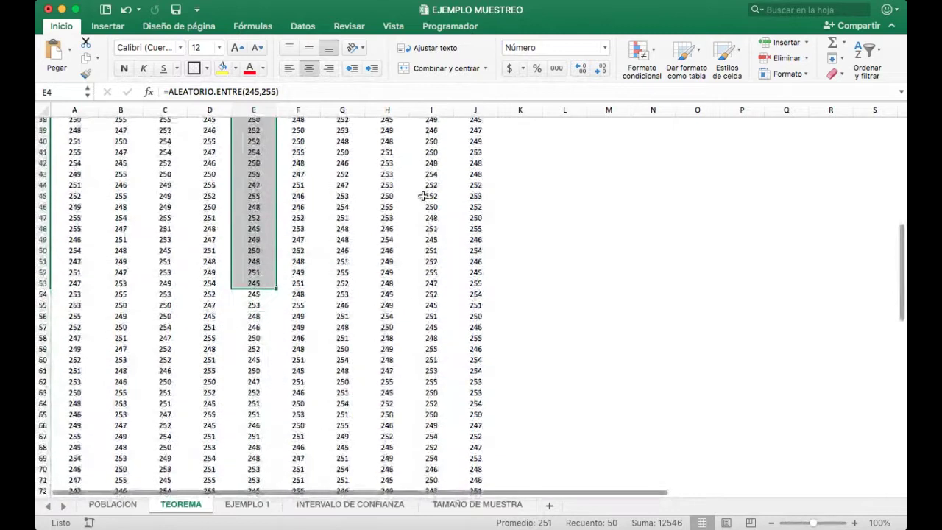
# Check the mean of MUESTRA 5 with 50 data in TEOREMA E109 against the mean reference in H11 on INTERVALO DE CONFIANZA
pyautogui.scroll(-20, 422, 196)
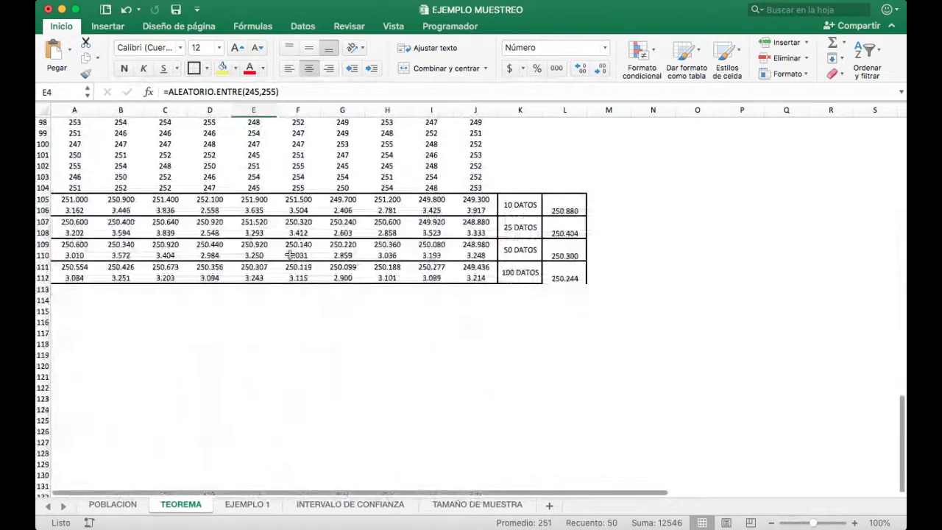
pyautogui.click(263, 231)
pyautogui.click(265, 222)
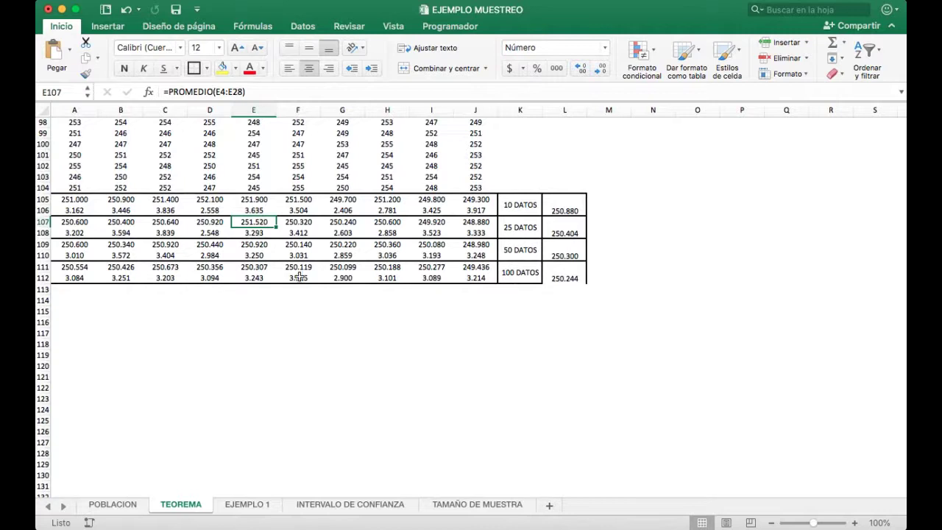
pyautogui.click(328, 504)
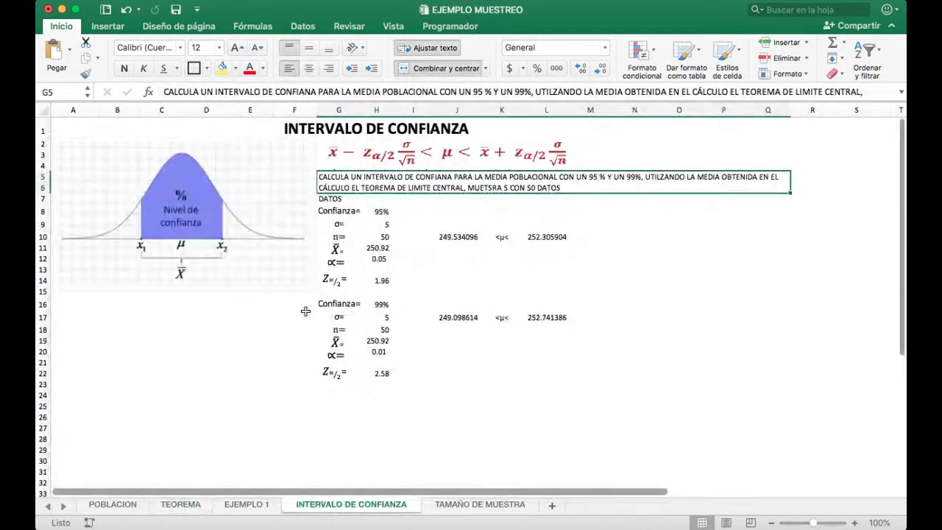
pyautogui.click(376, 248)
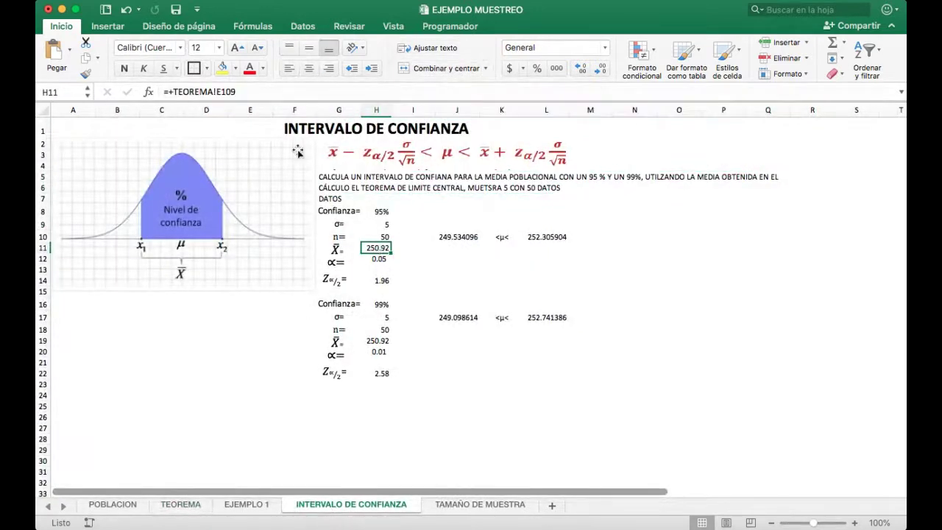
pyautogui.click(249, 506)
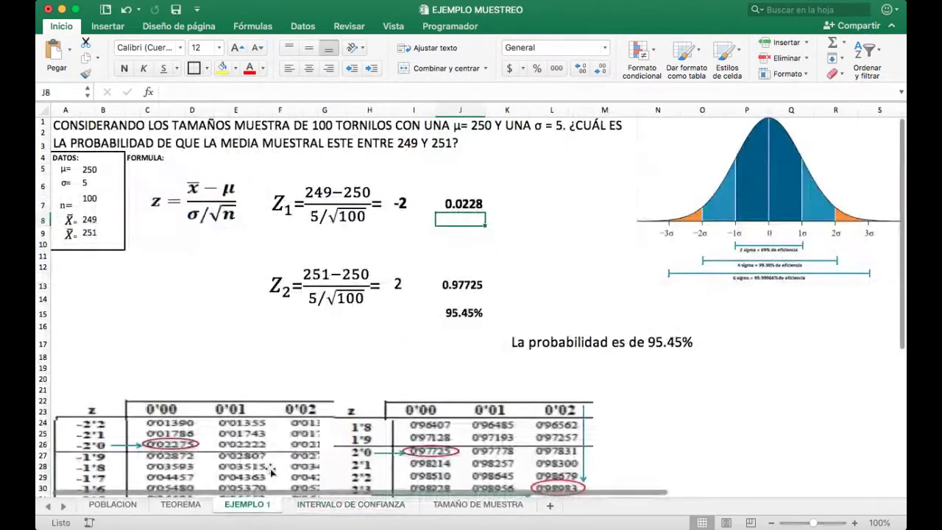
pyautogui.click(184, 505)
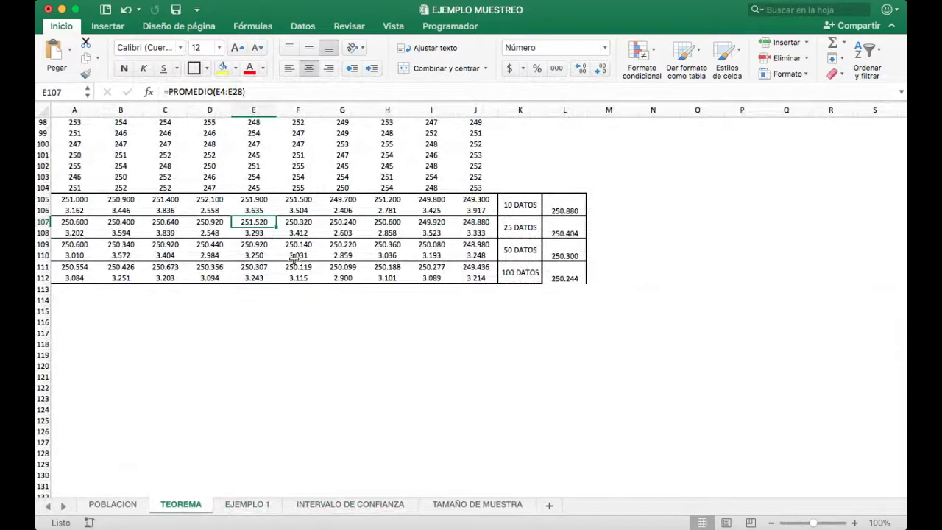
pyautogui.click(262, 246)
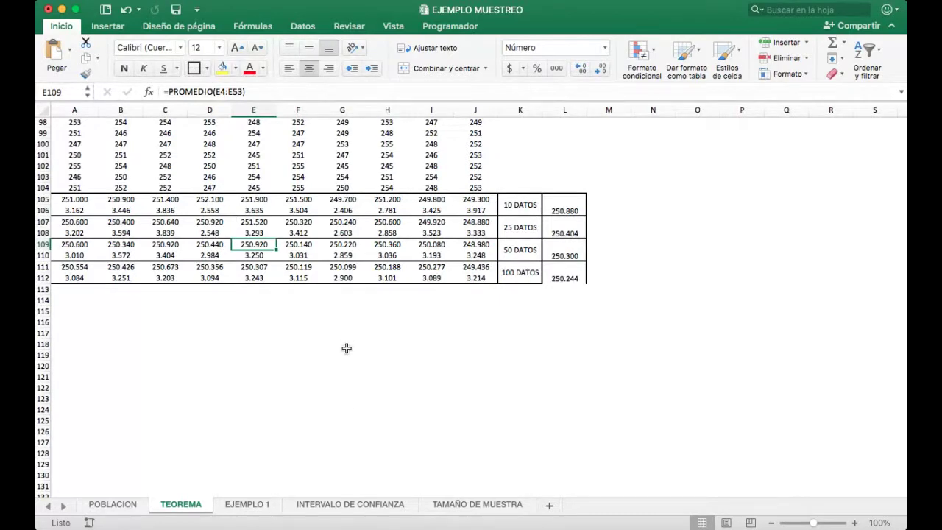
# On the INTERVALO DE CONFIANZA sheet, review the 95% case inputs in H8:H11: confidence, sigma, sample size and sample mean
pyautogui.click(352, 505)
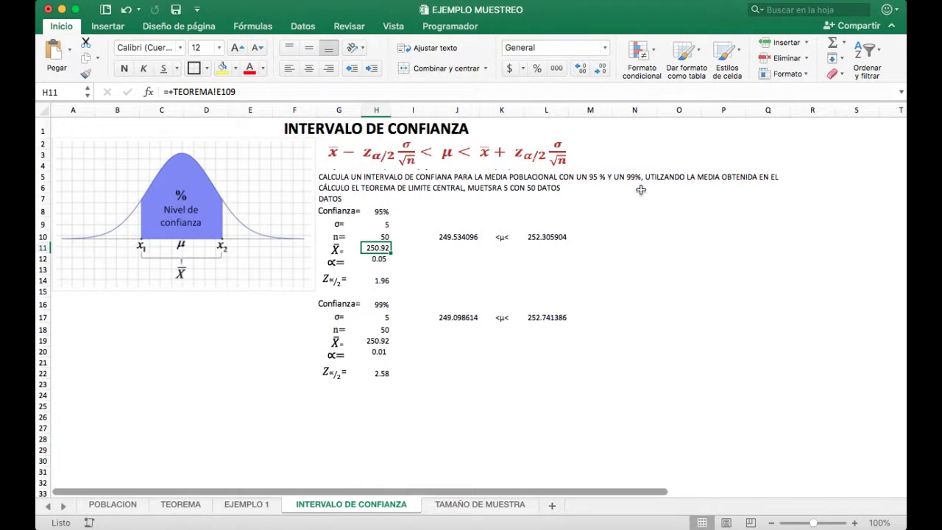
pyautogui.click(381, 211)
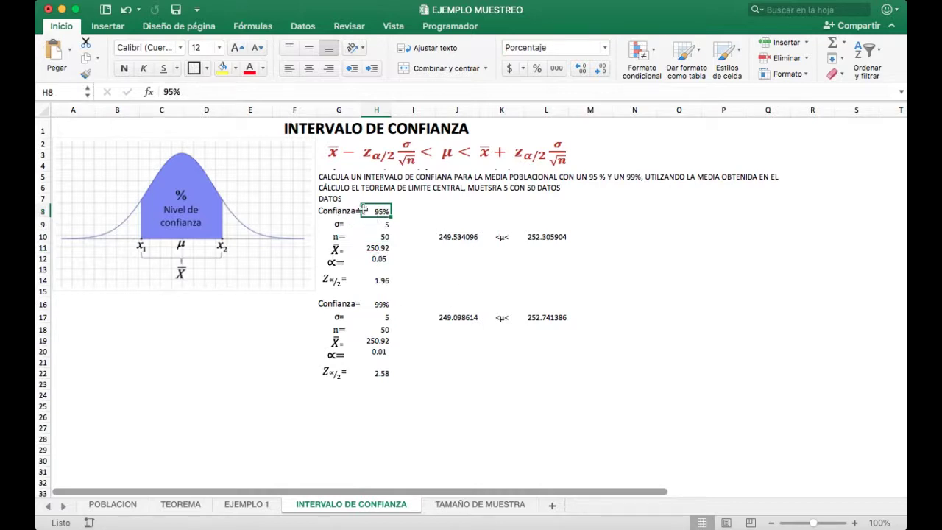
pyautogui.click(381, 227)
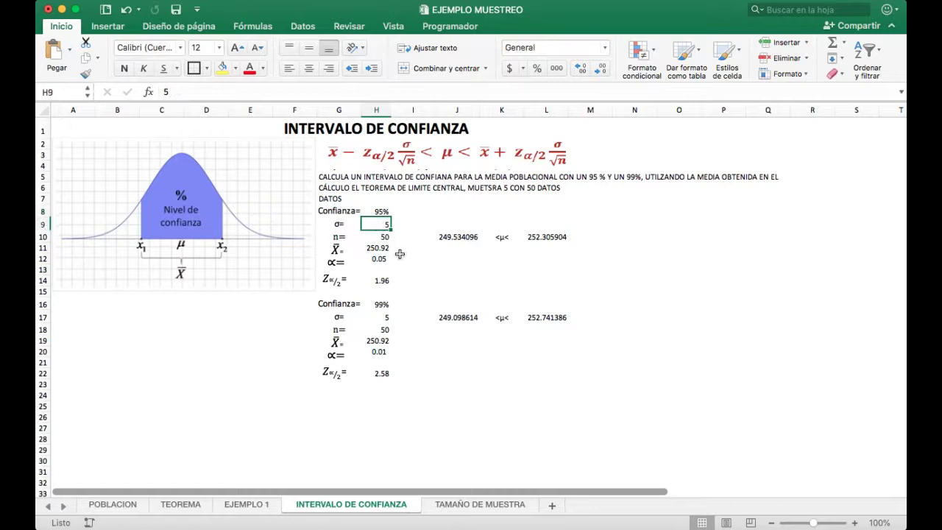
pyautogui.click(386, 237)
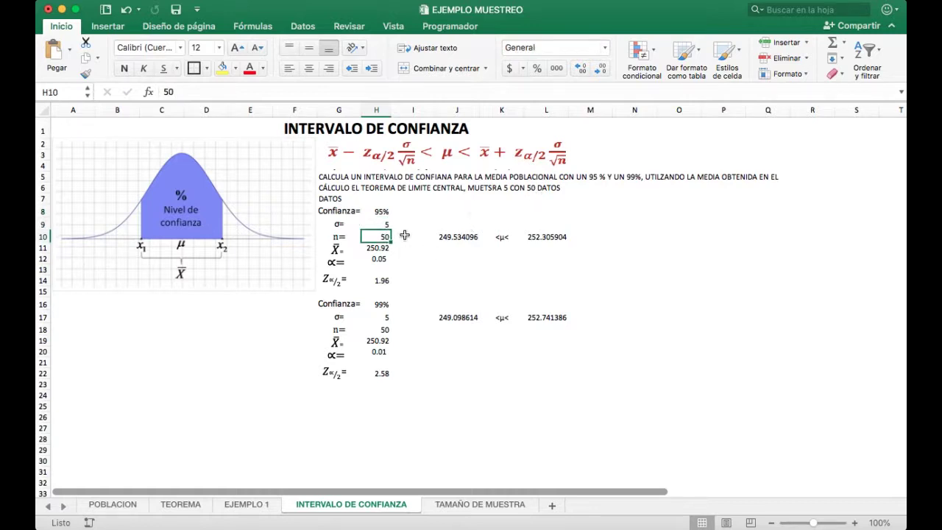
pyautogui.click(378, 249)
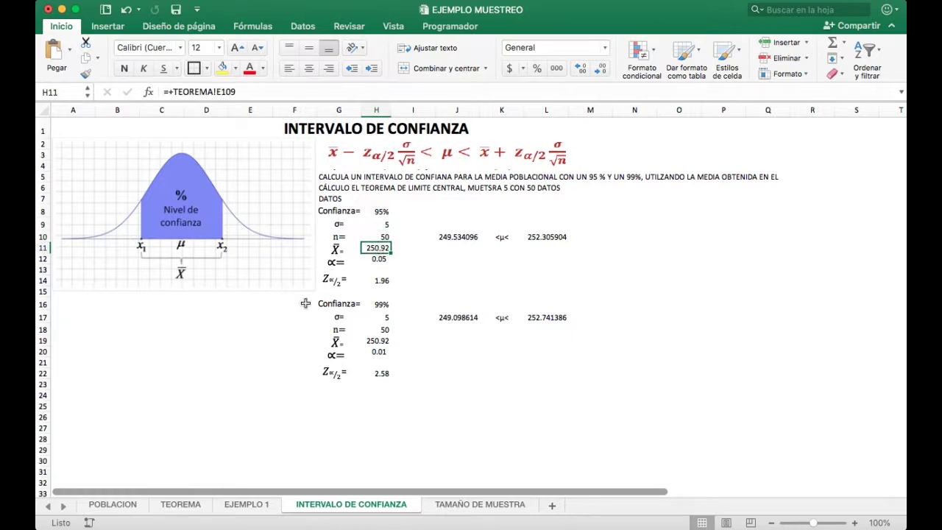
# Examine the formulas for alpha in H12 and the critical Z value in H14, including the cells they reference
pyautogui.click(370, 258)
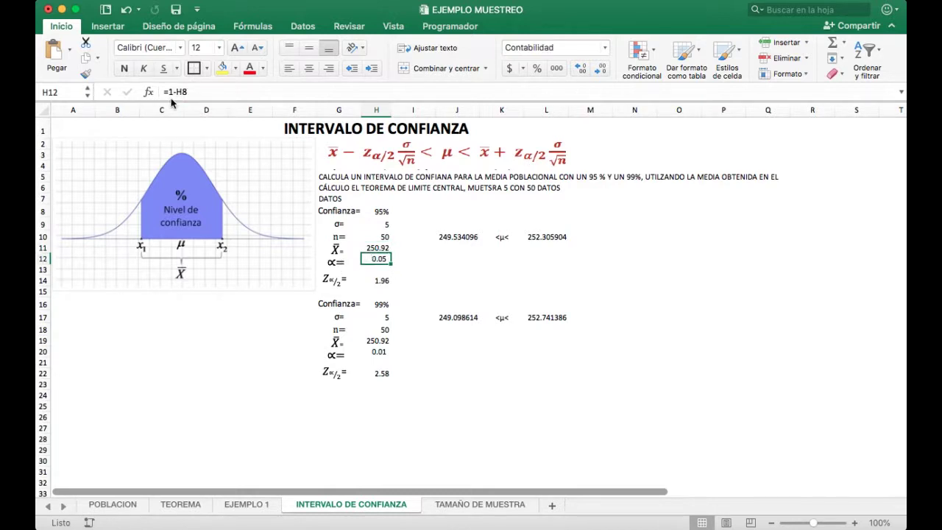
pyautogui.click(225, 89)
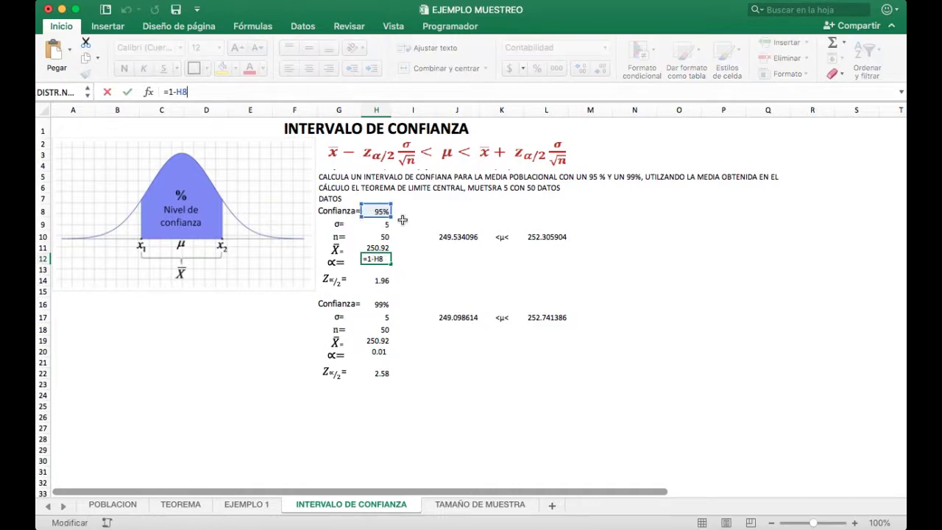
pyautogui.press('Return')
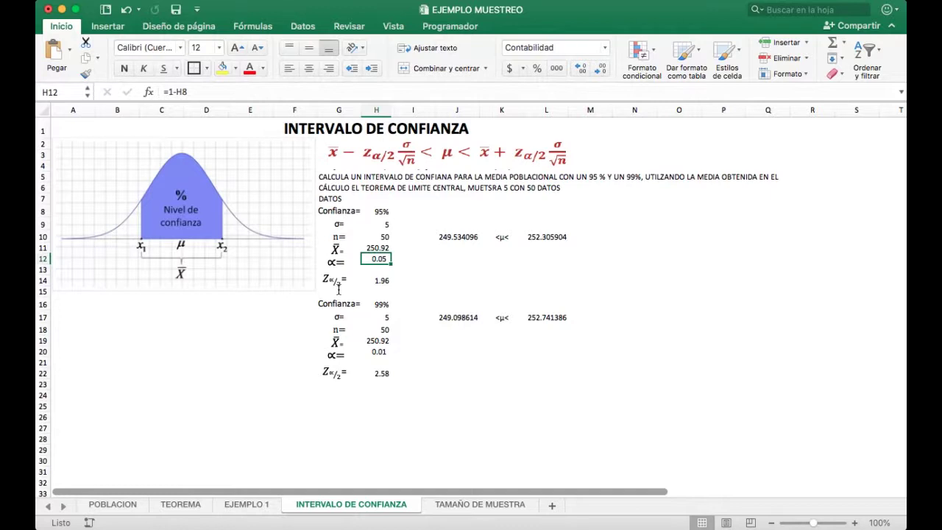
pyautogui.click(386, 284)
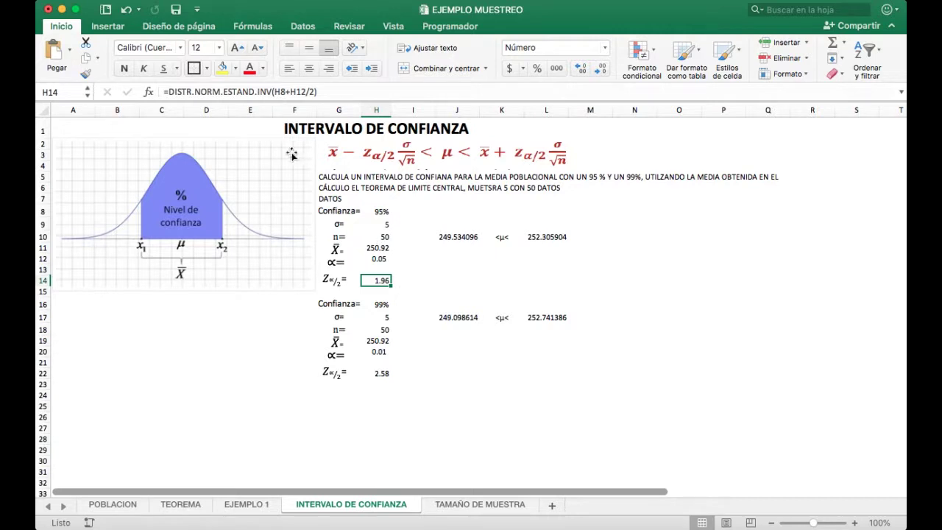
pyautogui.click(325, 91)
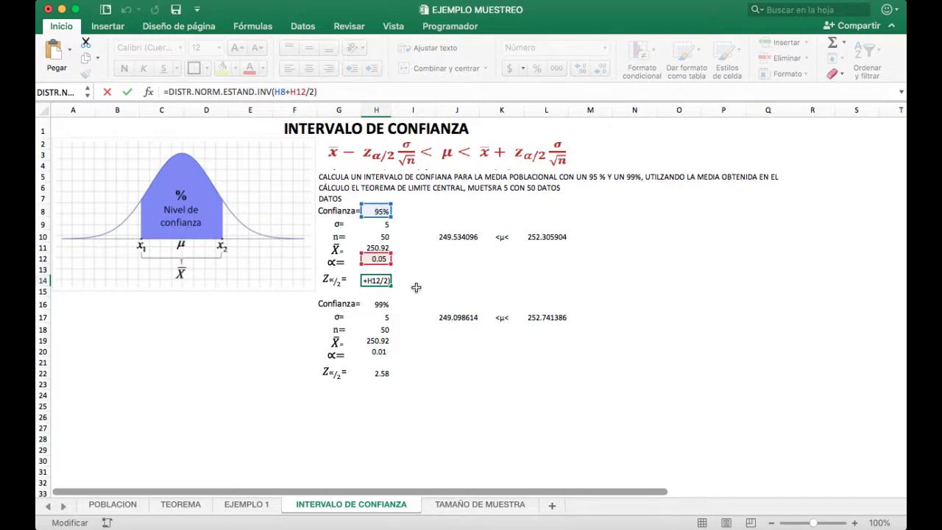
pyautogui.press('Return')
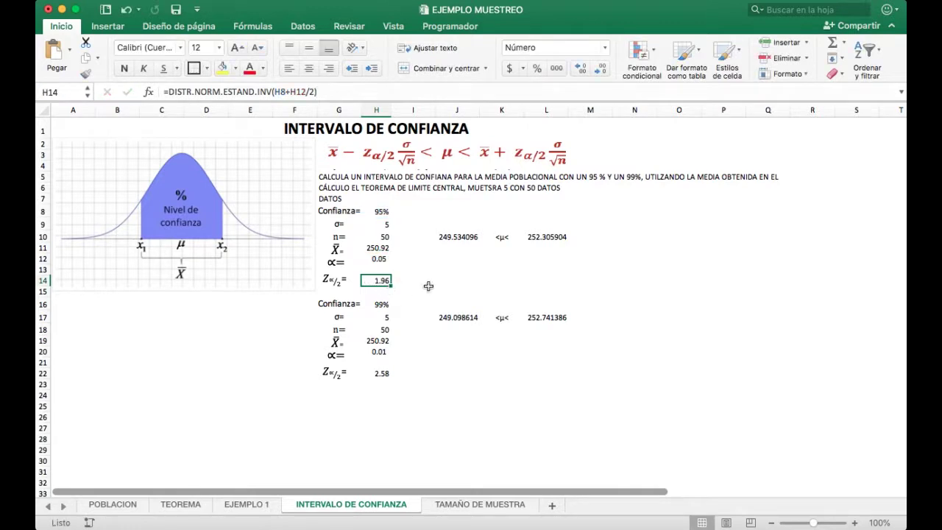
# Examine the formulas for the lower limit in J10 and upper limit in L10 of the 95% confidence interval
pyautogui.click(465, 238)
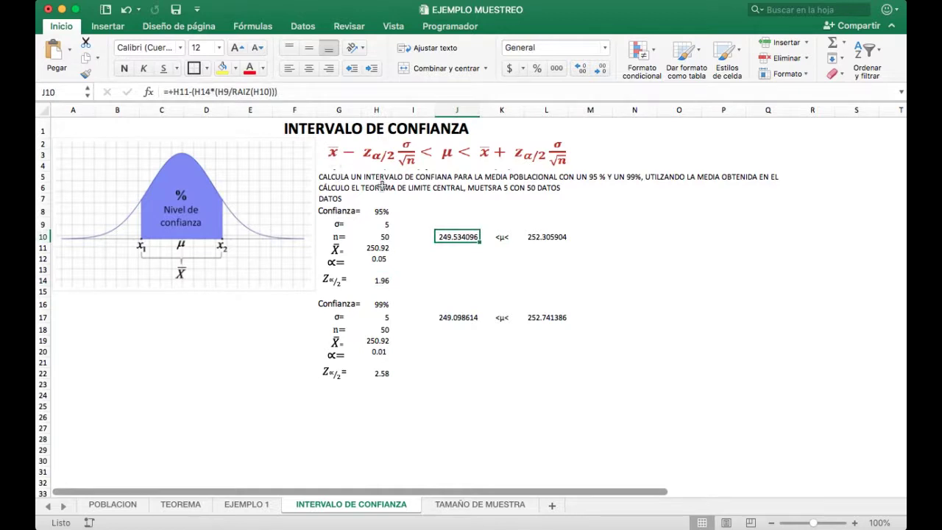
pyautogui.click(289, 91)
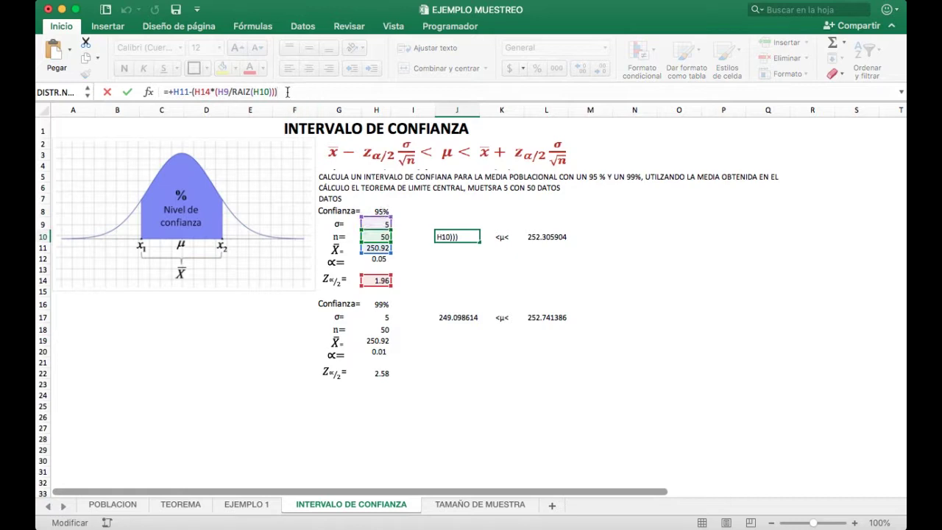
pyautogui.moveTo(286, 92); pyautogui.dragTo(175, 91)
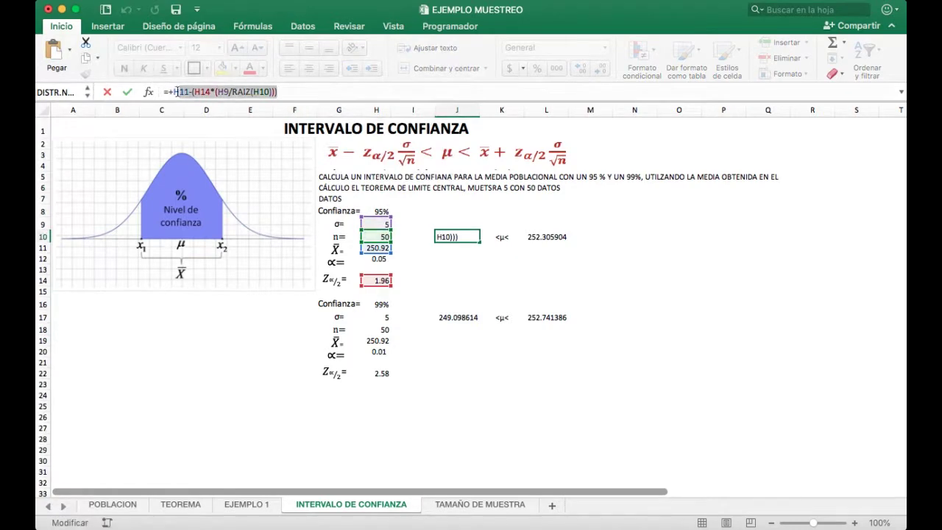
pyautogui.press('Escape')
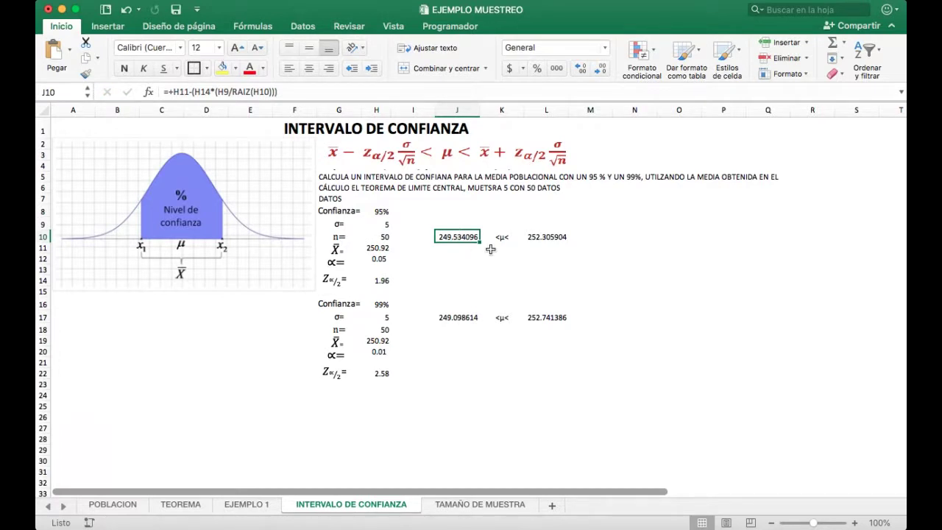
pyautogui.click(545, 240)
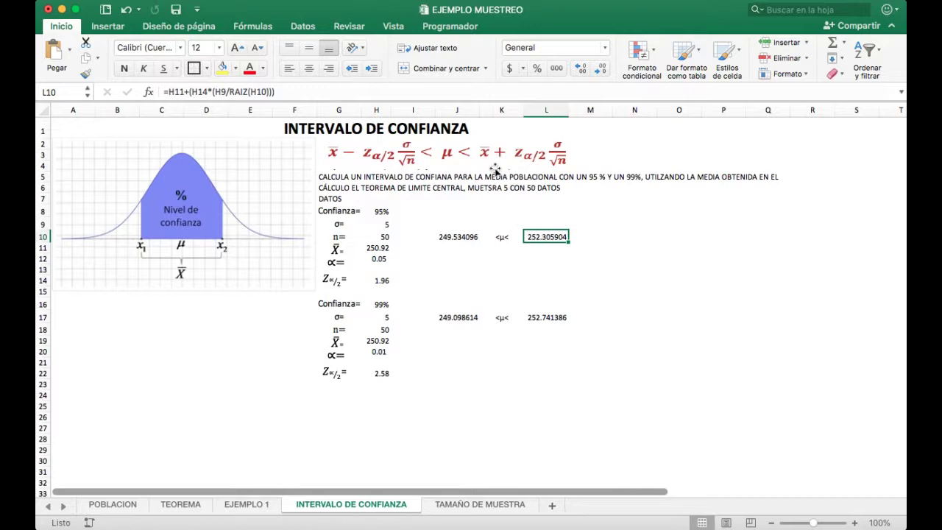
pyautogui.click(412, 87)
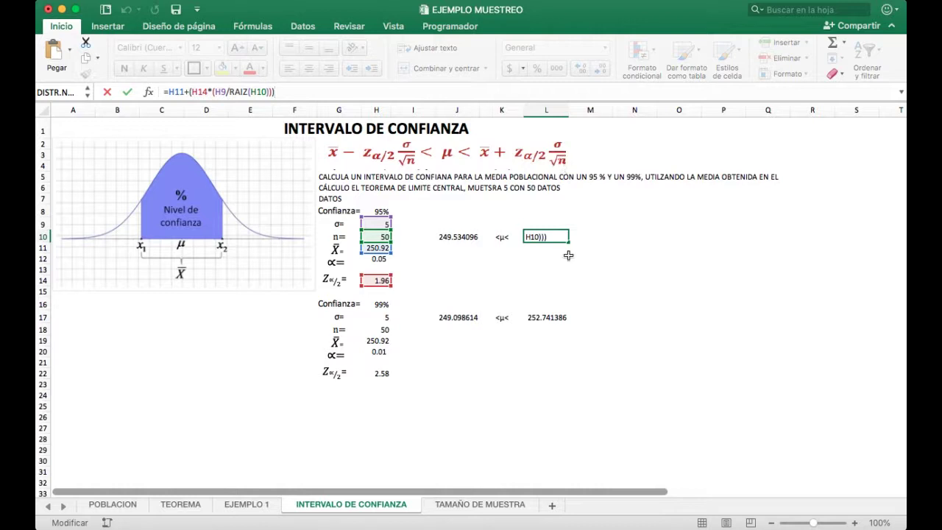
pyautogui.press('Return')
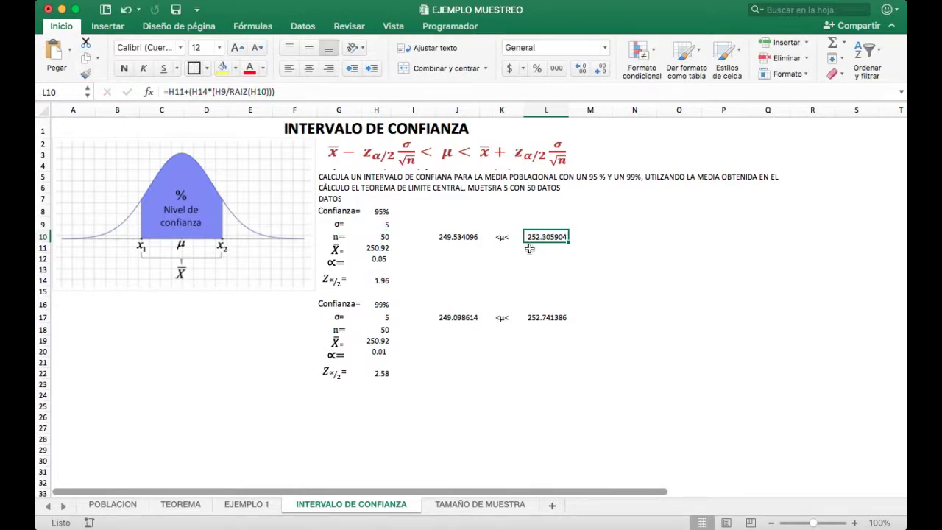
# Enter in J12: "PODEMOS ASEGURAR CON UNA CONFIANZA DEL 95% QUE LA MEDIA POBALCIONAL ESTA ENTRE LOS VALORES DE 249.53 MM Y 252.30 MM"
pyautogui.click(475, 251)
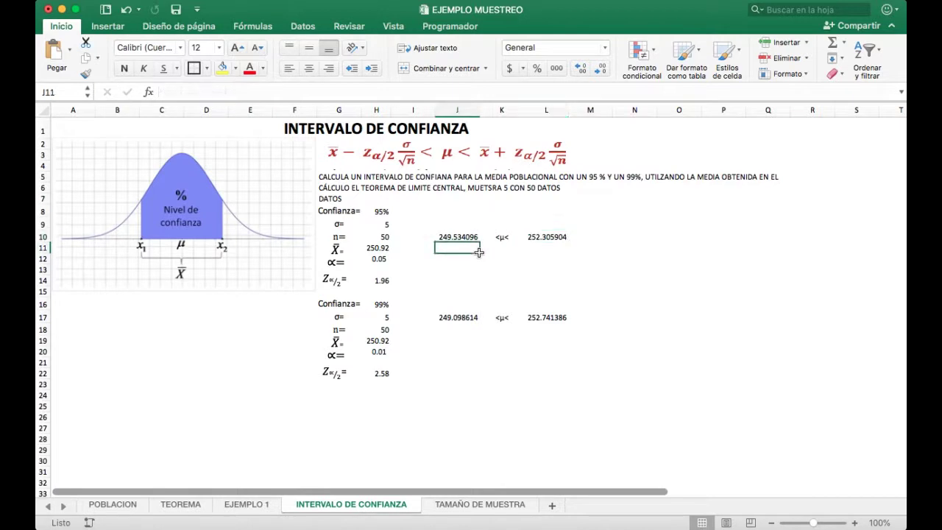
pyautogui.click(451, 259)
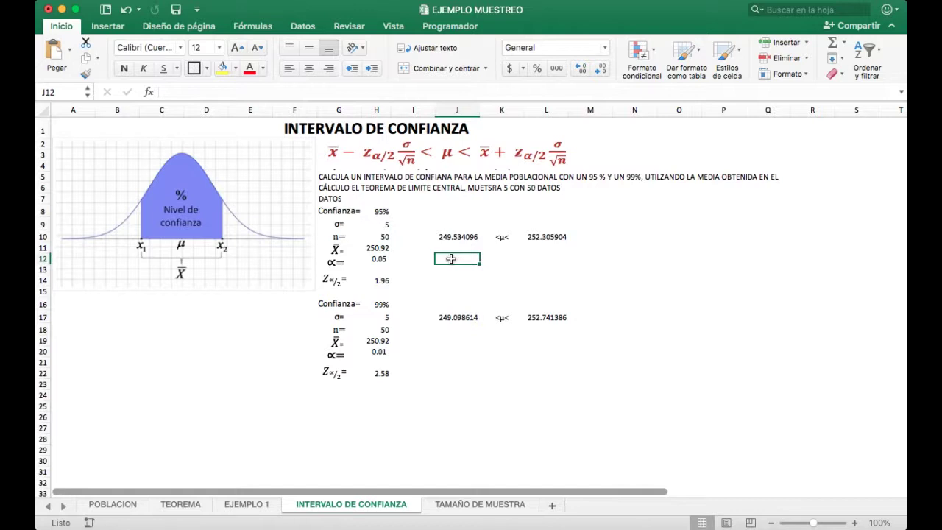
pyautogui.write('P')
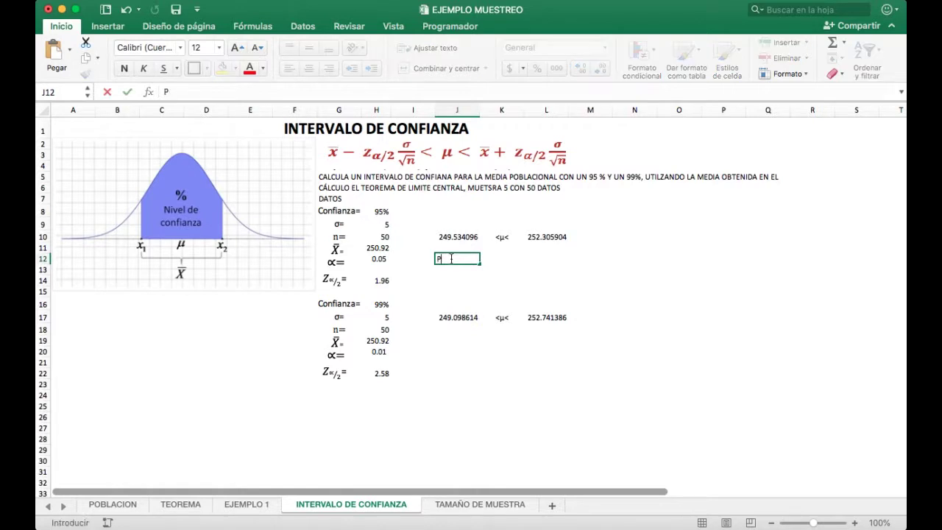
pyautogui.write('ODEMOS ASE')
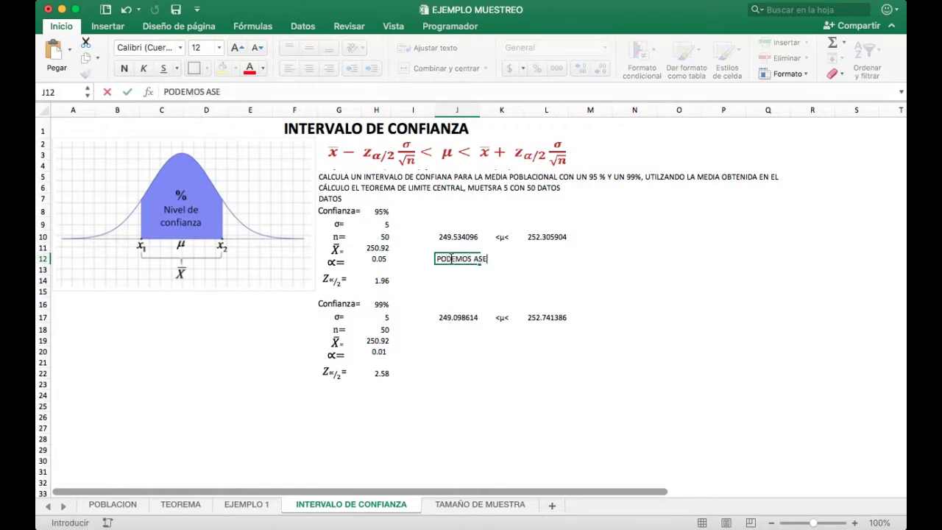
pyautogui.write('GURAR CON ')
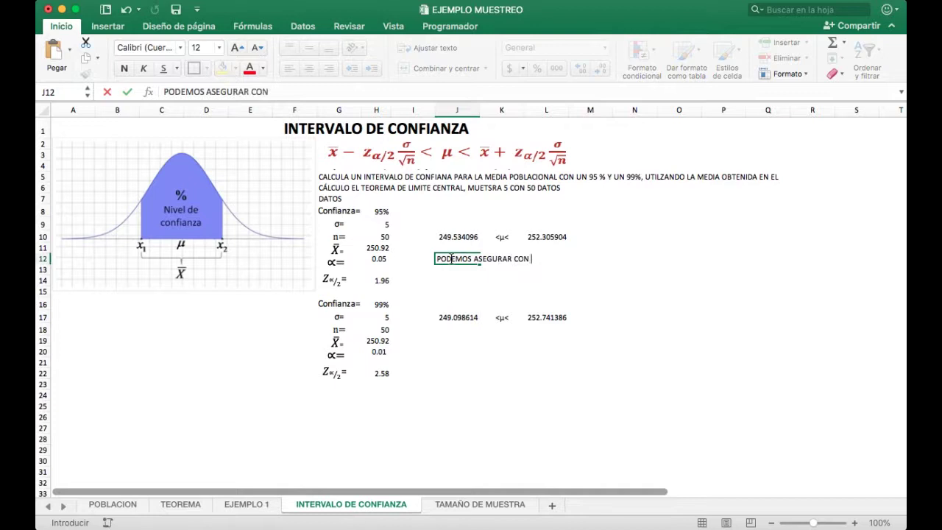
pyautogui.write('UNA CONFI')
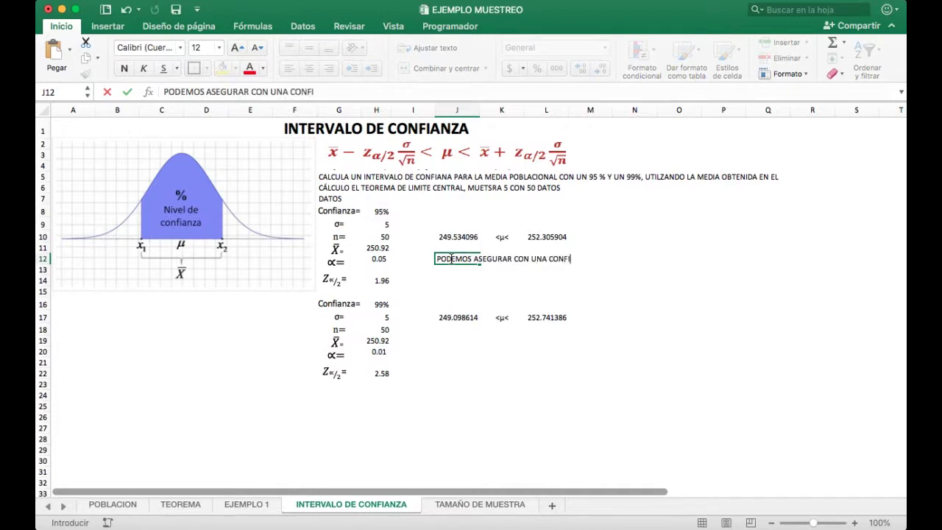
pyautogui.write('ANZA DEL 95% Q')
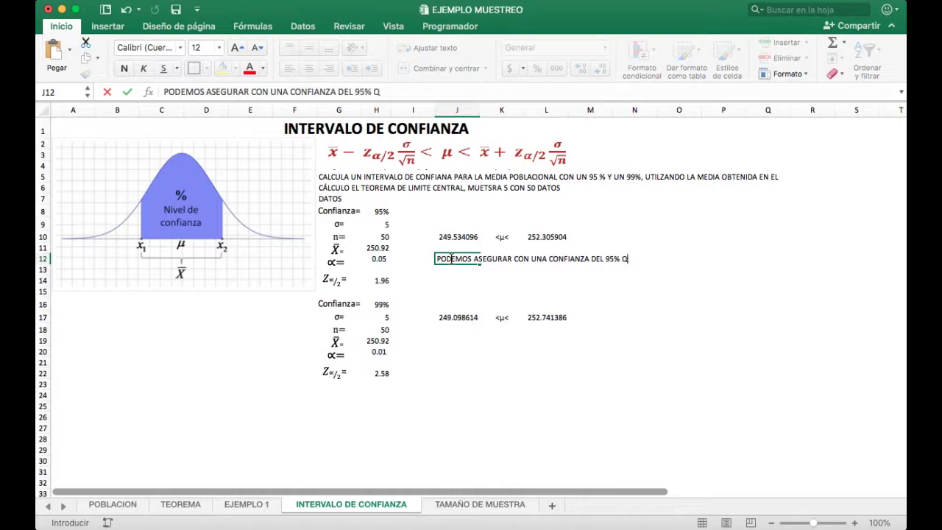
pyautogui.write('UE LA MEDIA P')
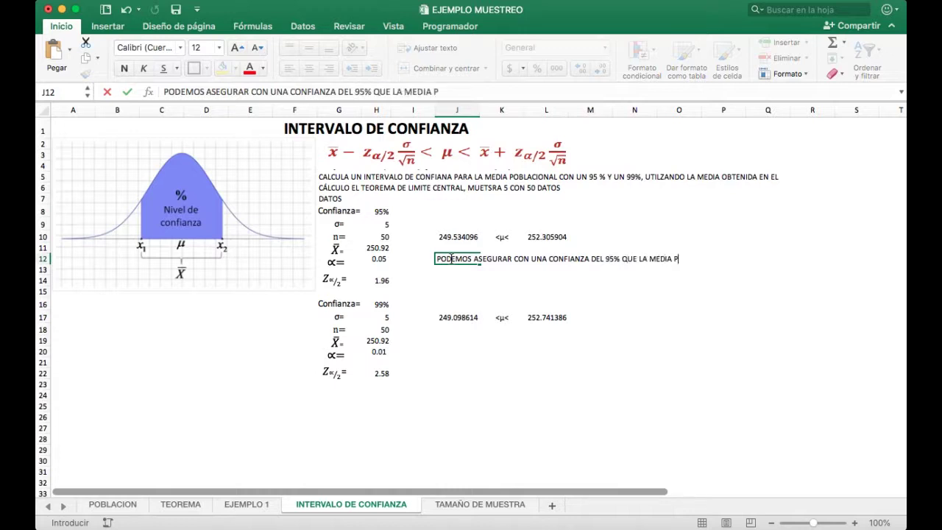
pyautogui.write('OBALCIONAL E')
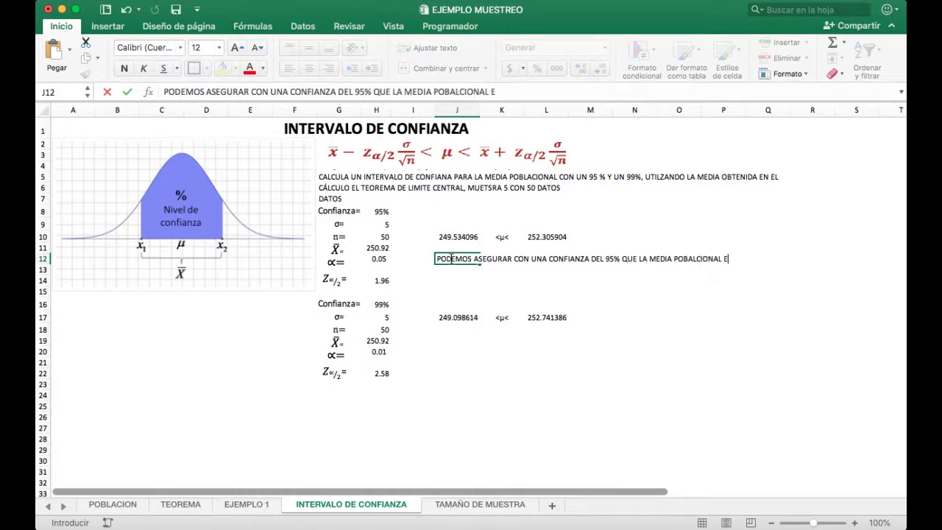
pyautogui.write('STA ENTRE LOS VALORE')
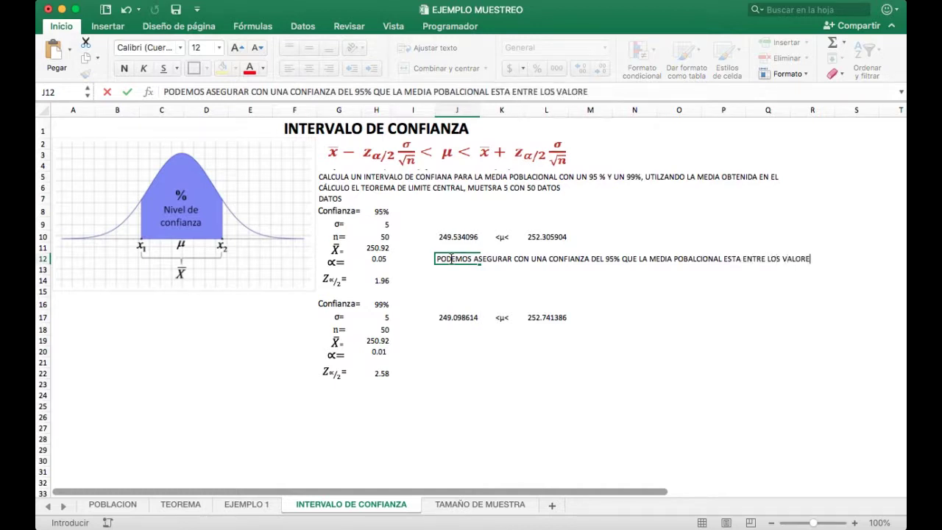
pyautogui.write('S DE 2')
pyautogui.write('49.53 MM Y')
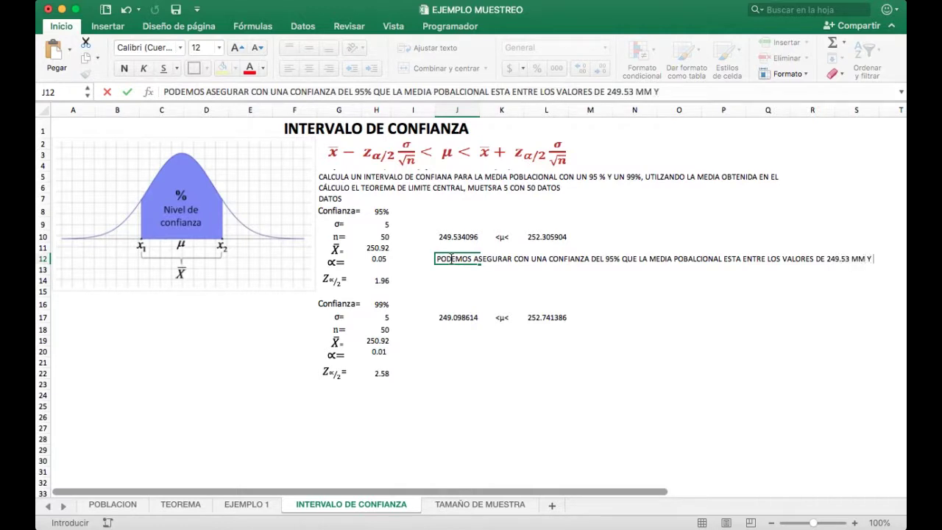
pyautogui.write(' 252.30 MM')
pyautogui.press('Return')
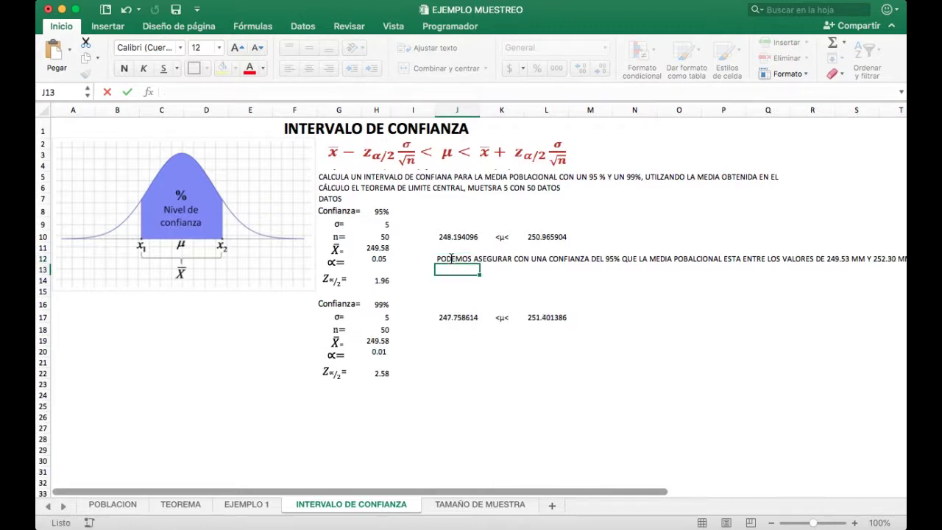
# Review the 99% case inputs in H16:H19: confidence, sigma, sample size and sample mean, along with the lower limit formula in J17
pyautogui.click(500, 279)
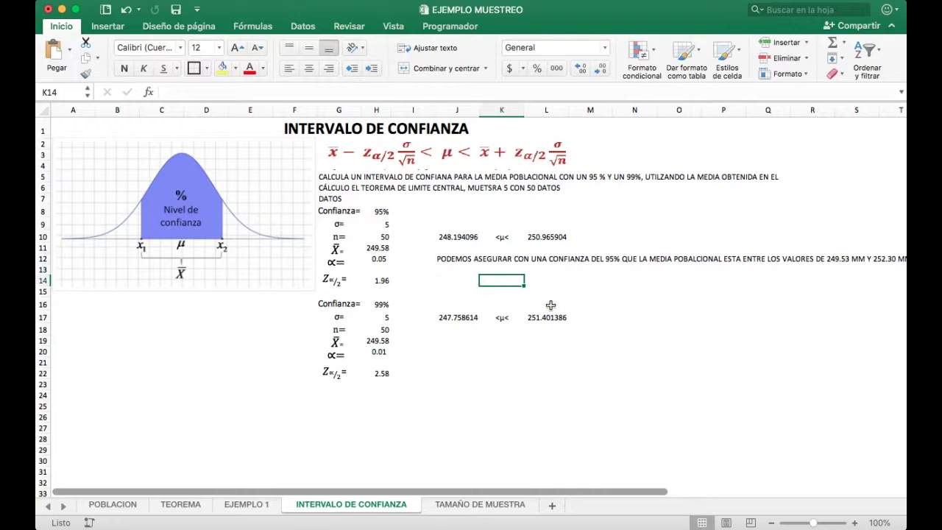
pyautogui.click(466, 317)
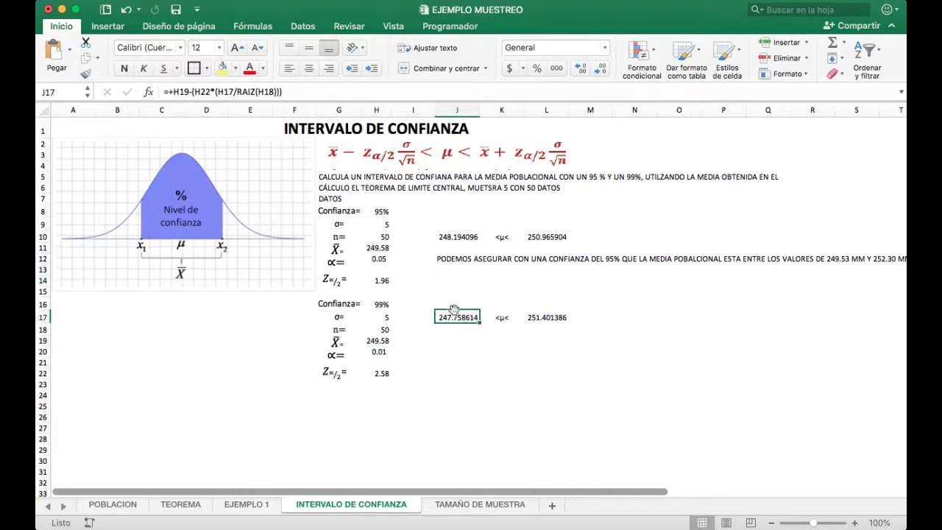
pyautogui.click(384, 305)
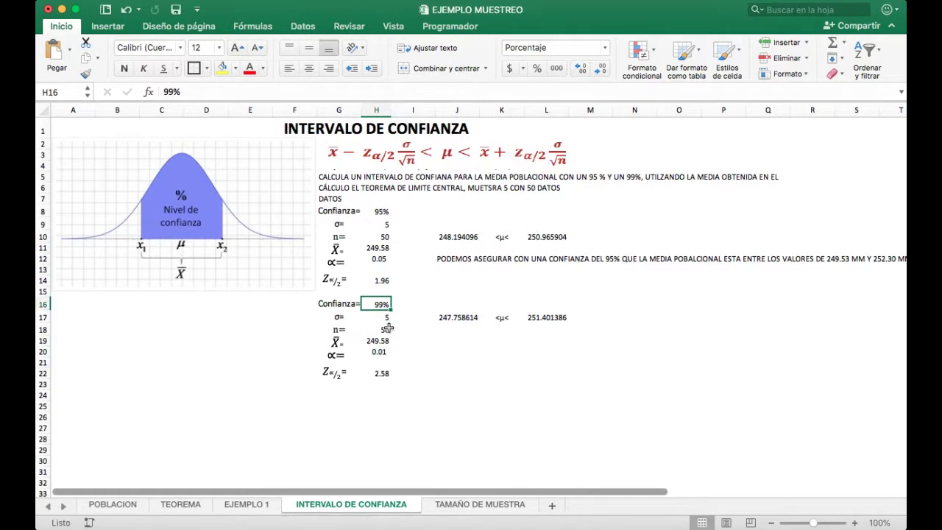
pyautogui.click(384, 351)
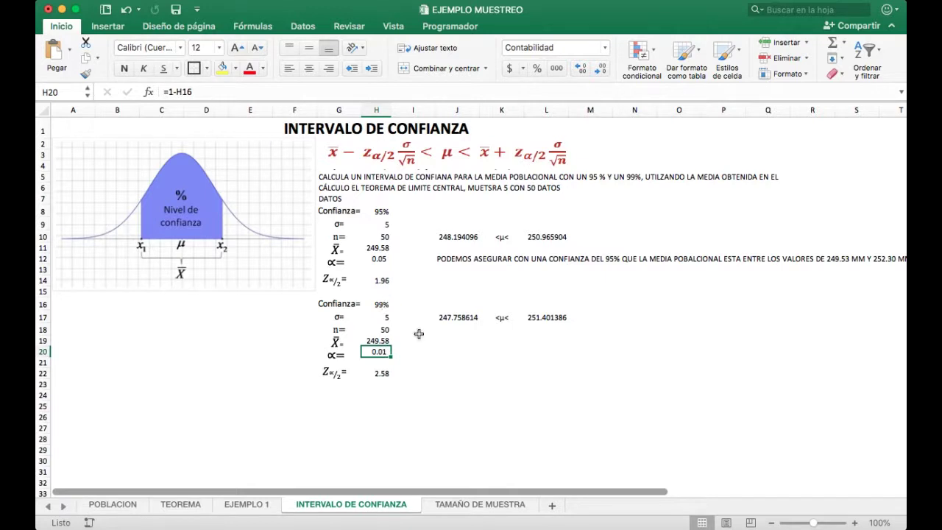
pyautogui.click(390, 303)
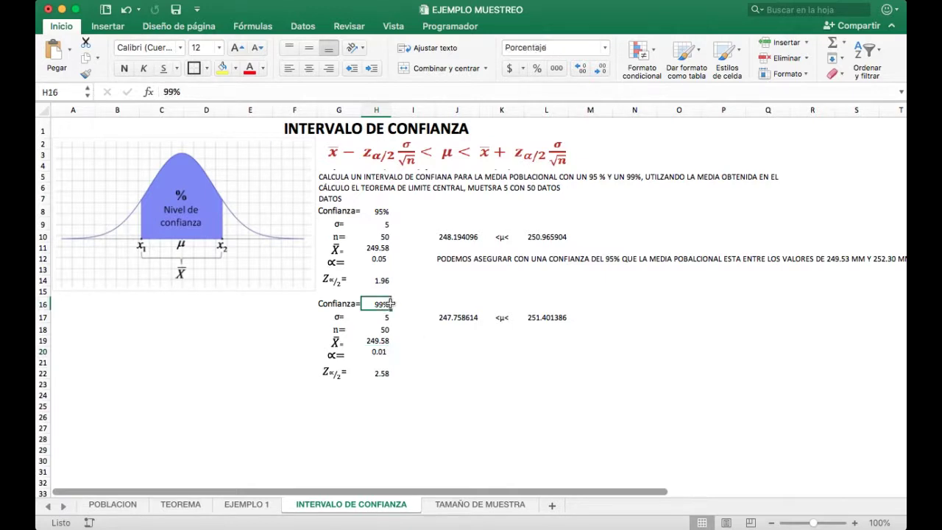
pyautogui.click(386, 317)
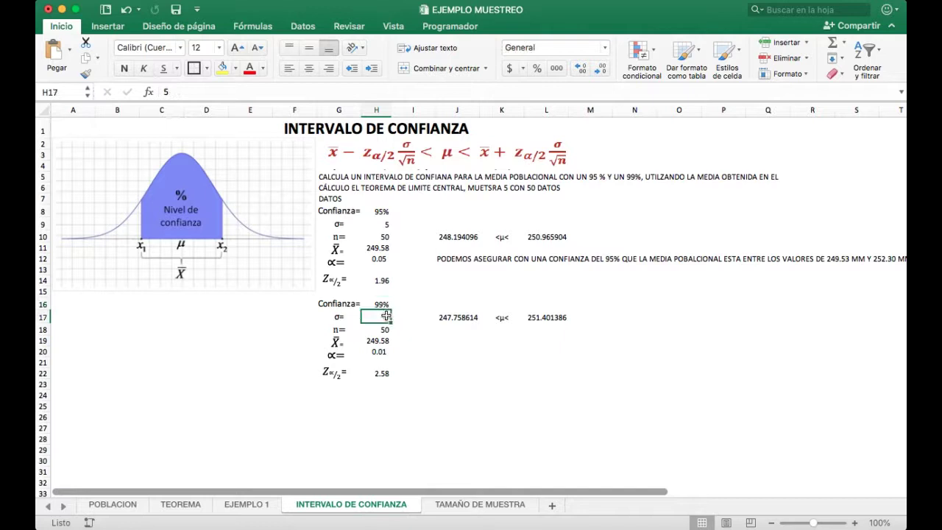
pyautogui.click(382, 327)
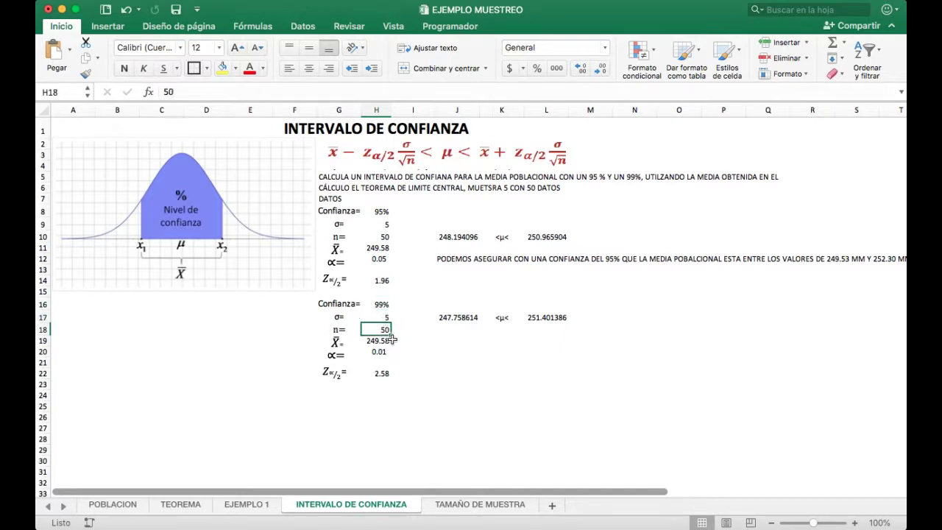
pyautogui.click(381, 342)
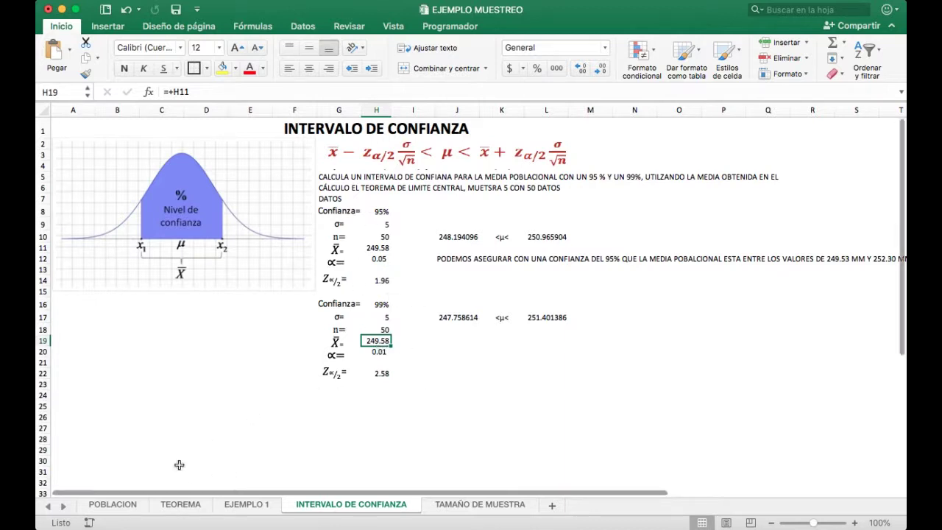
# Examine the random number formula in TEOREMA E102 that feeds the sample mean, and return to H19 on INTERVALO DE CONFIANZA
pyautogui.click(180, 504)
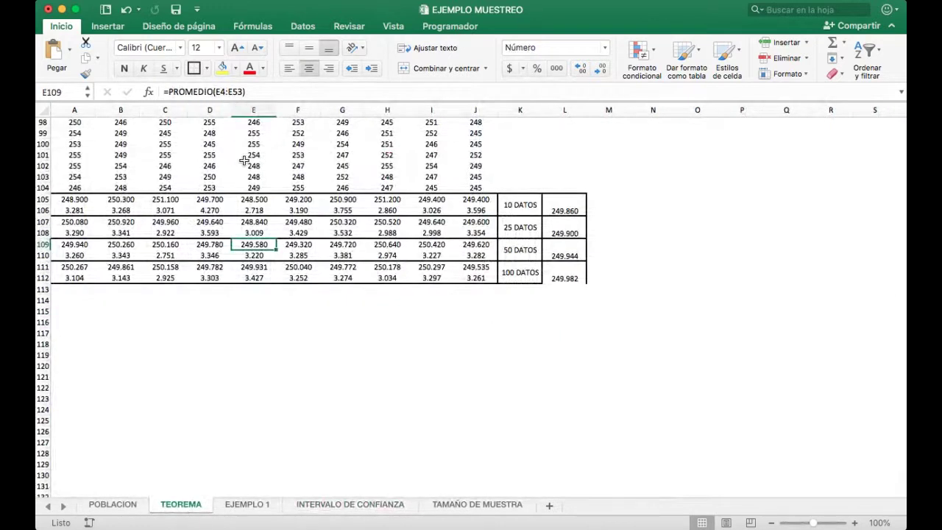
pyautogui.click(245, 163)
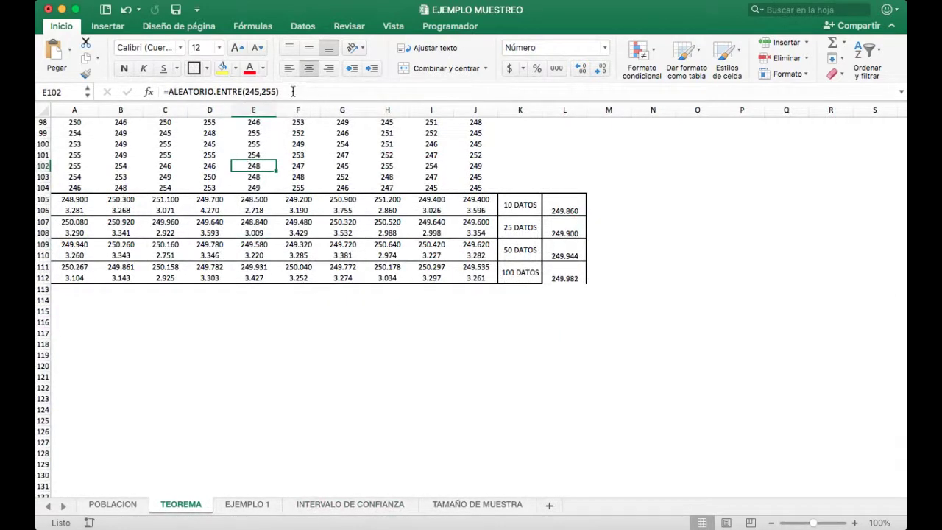
pyautogui.moveTo(293, 91); pyautogui.dragTo(168, 91)
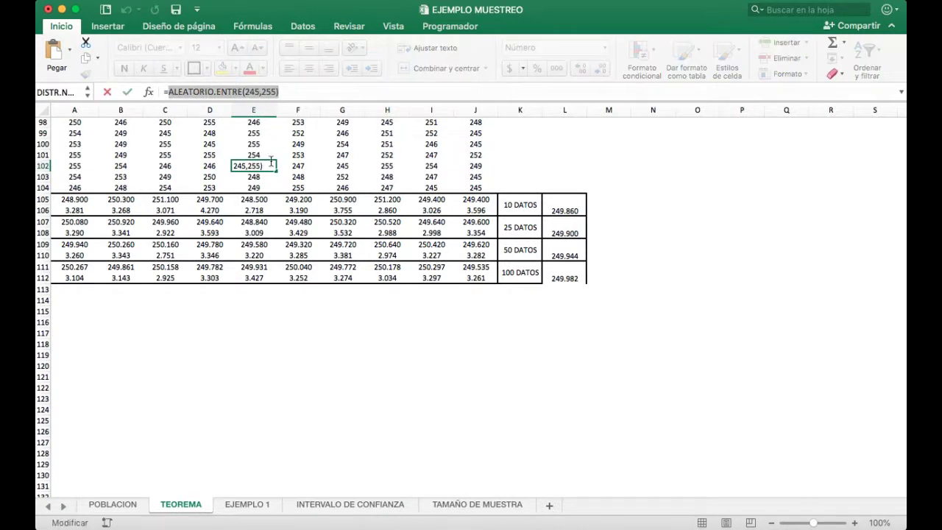
pyautogui.press('Escape')
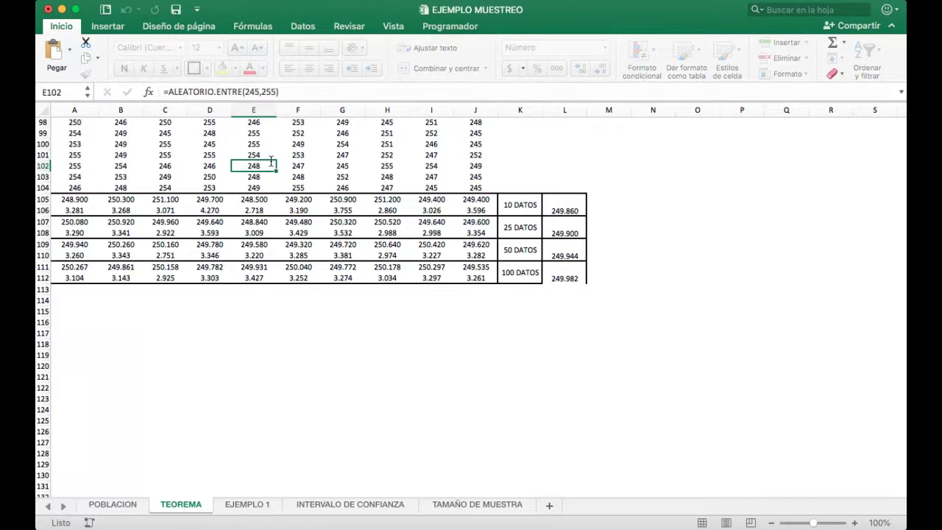
pyautogui.click(344, 505)
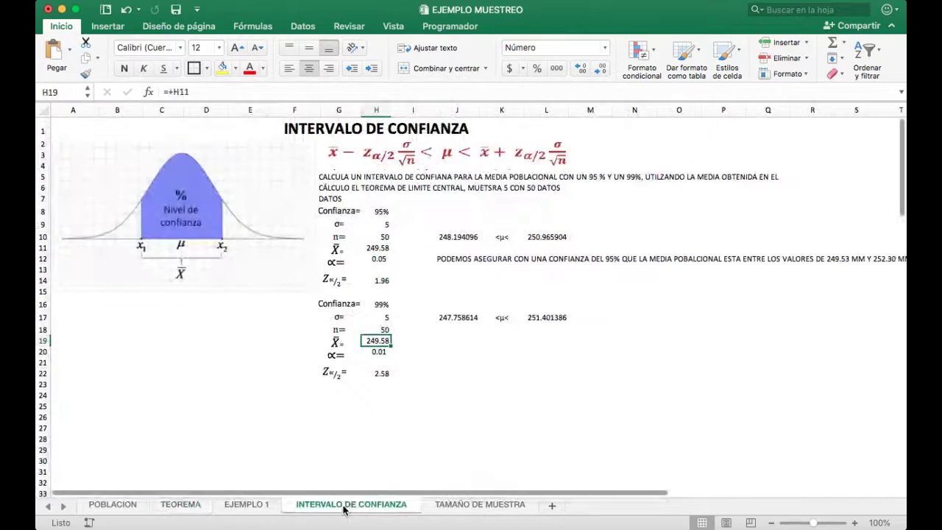
pyautogui.click(412, 352)
pyautogui.click(382, 340)
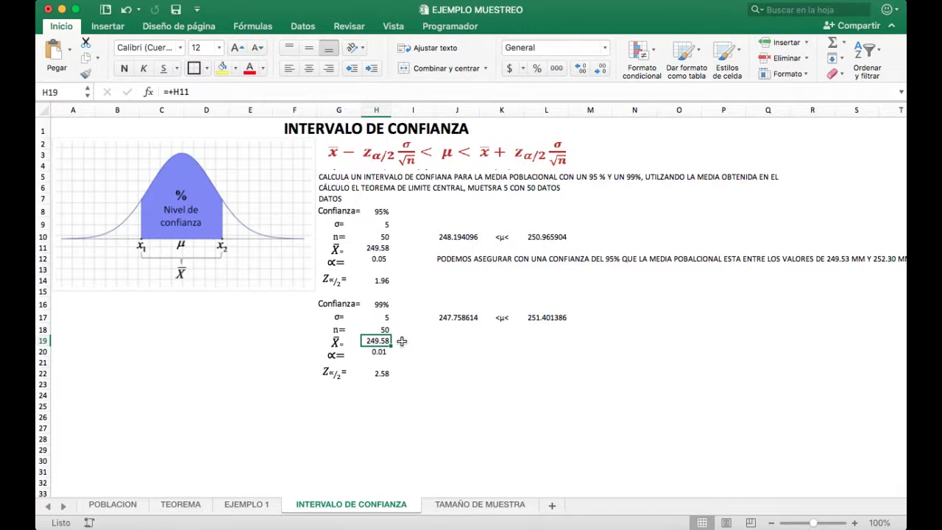
# Examine the alpha formula in H20 and its reference to H16, and undo the accidental percentage formatting of H20
pyautogui.click(380, 352)
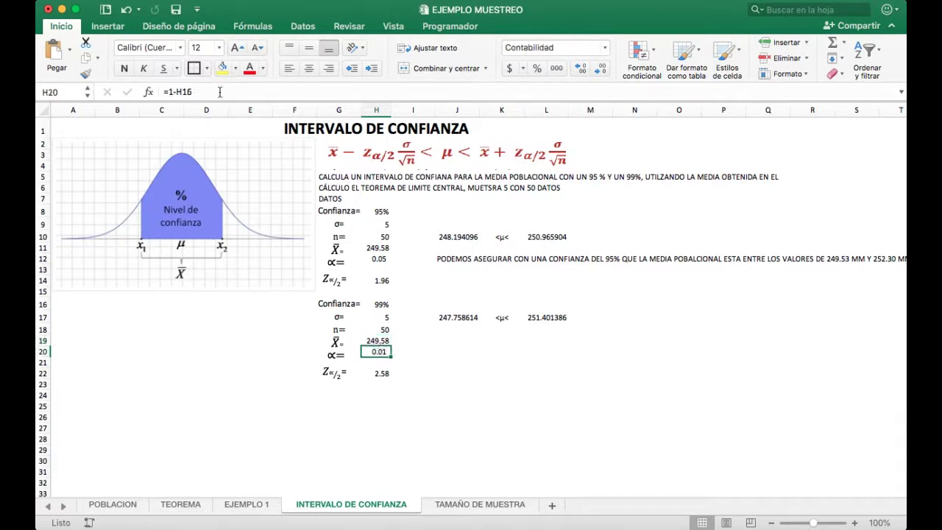
pyautogui.doubleClick(379, 303)
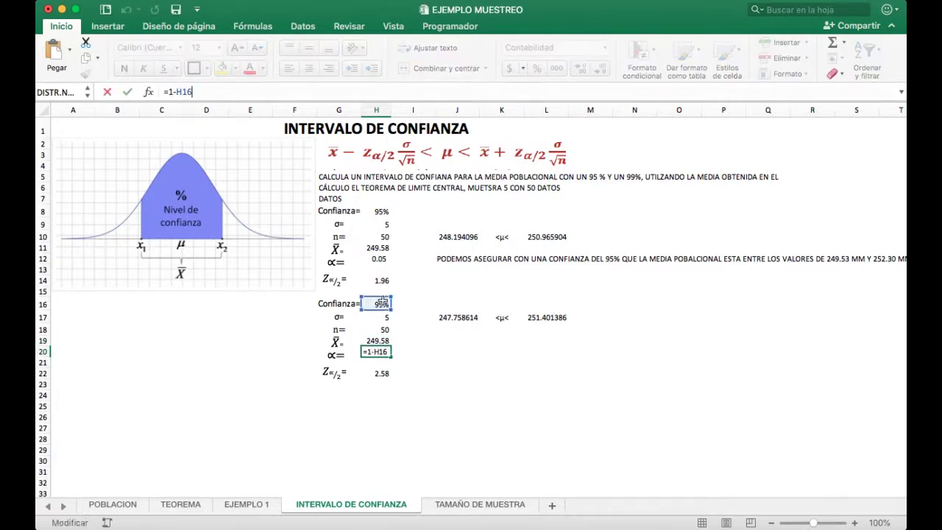
pyautogui.press('Escape')
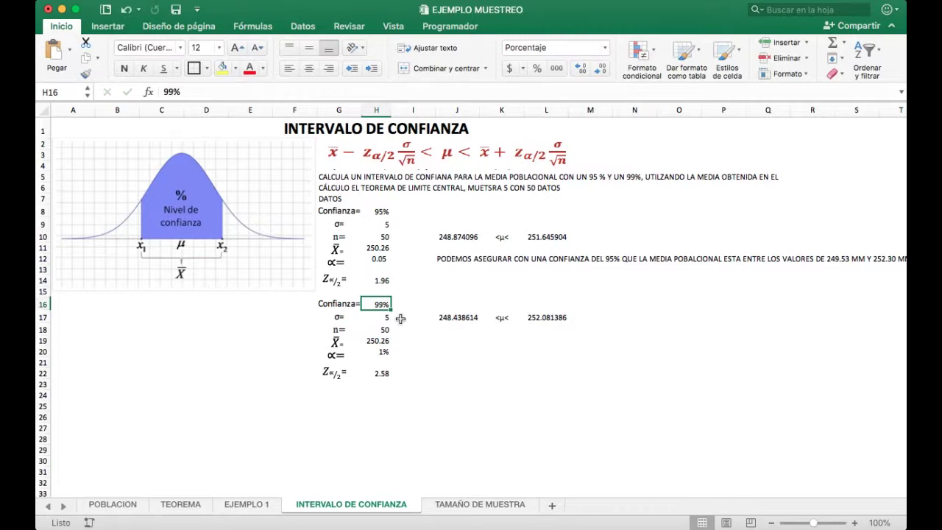
pyautogui.click(378, 353)
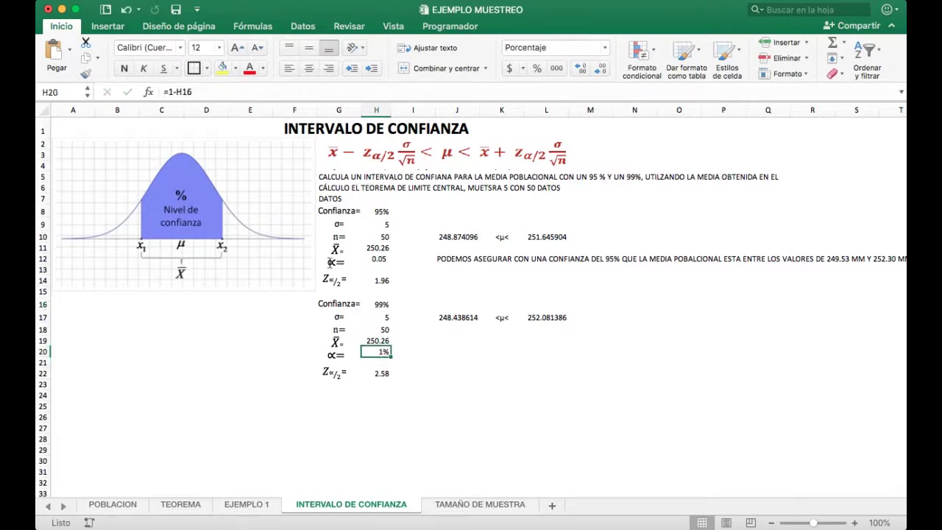
pyautogui.click(389, 364)
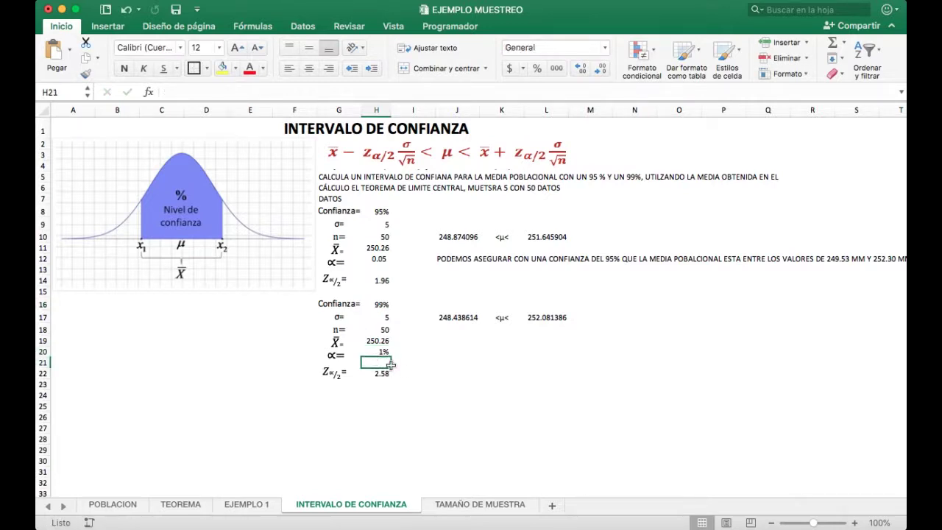
pyautogui.press('super+z')
pyautogui.click(449, 369)
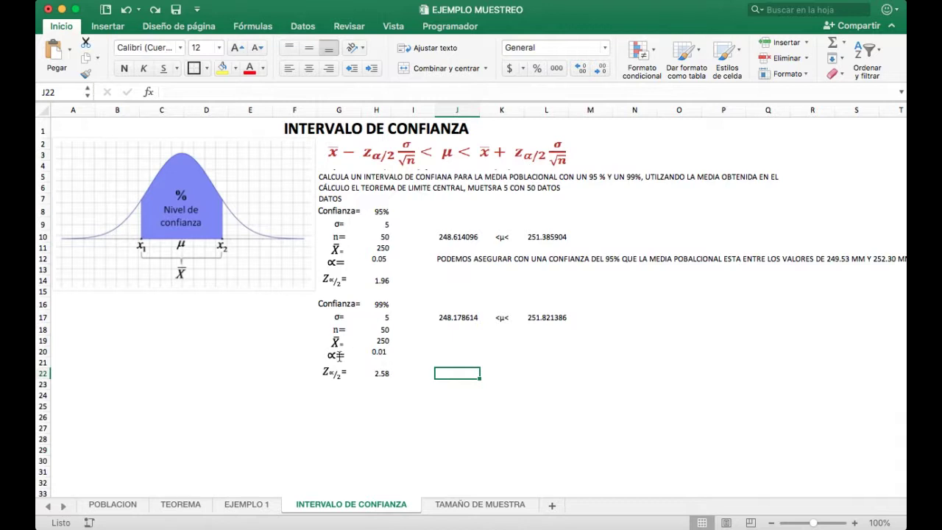
# Examine the Z formula in H22 for the 99% case and the lower limit formula in J17
pyautogui.click(385, 374)
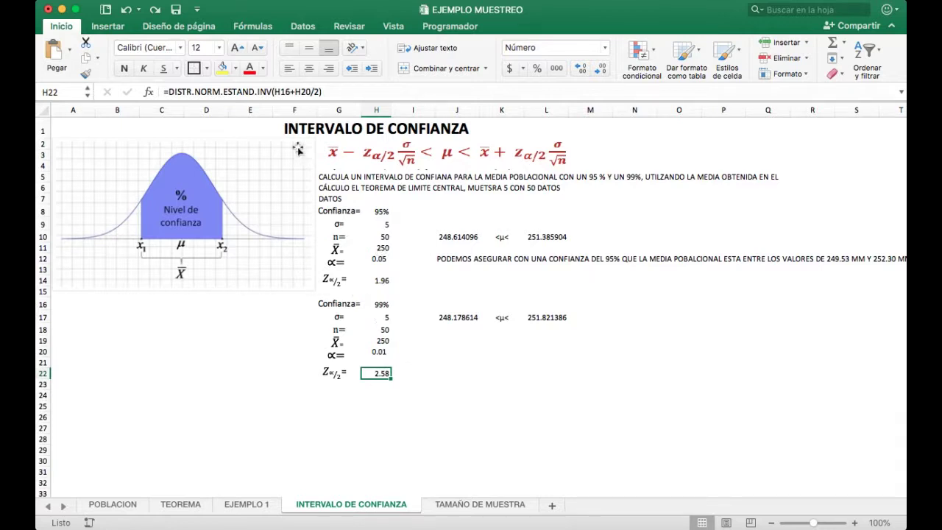
pyautogui.click(325, 92)
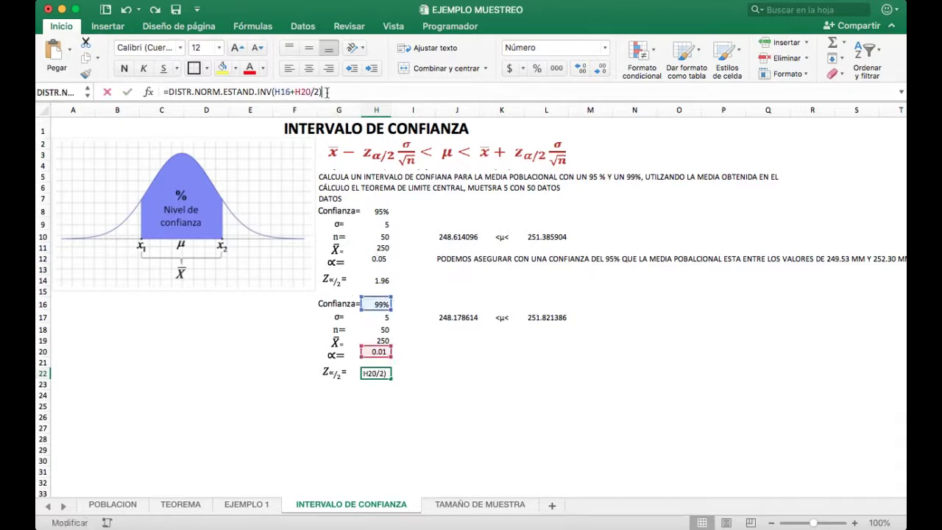
pyautogui.moveTo(325, 92); pyautogui.dragTo(169, 92)
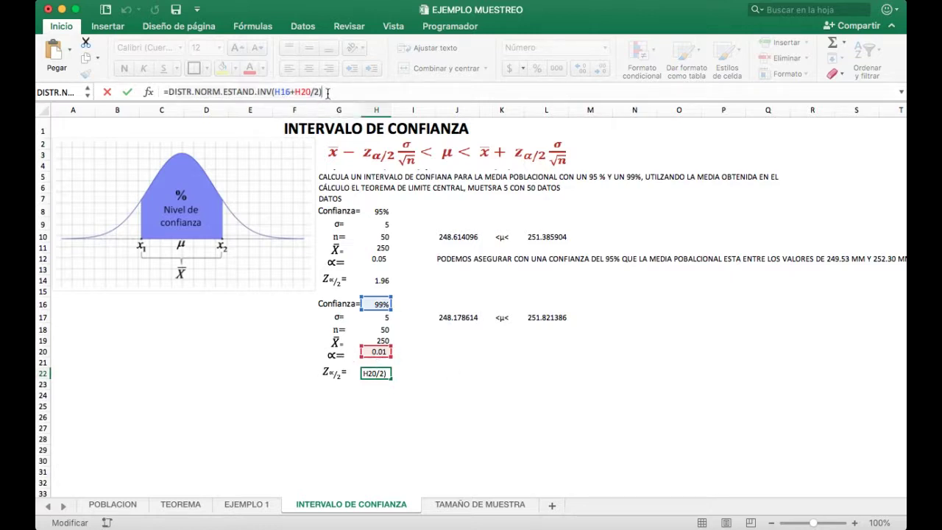
pyautogui.click(434, 377)
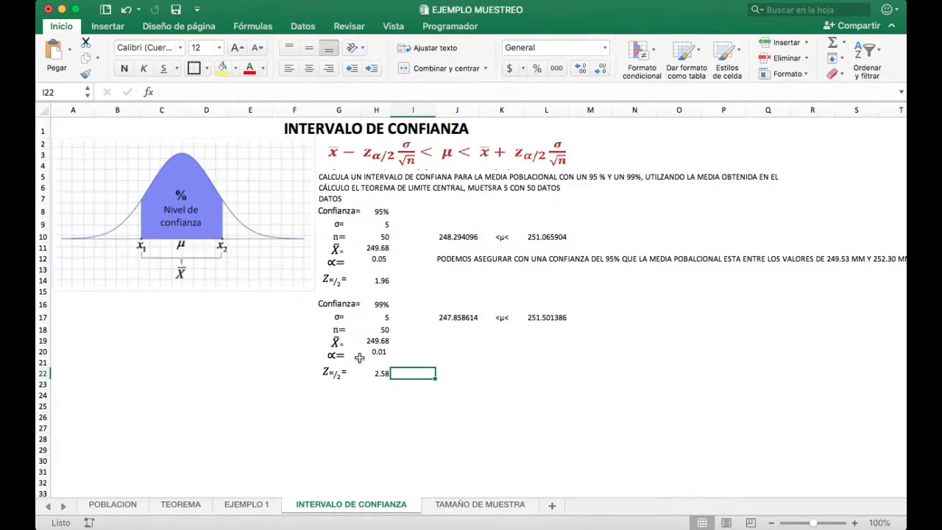
pyautogui.click(455, 317)
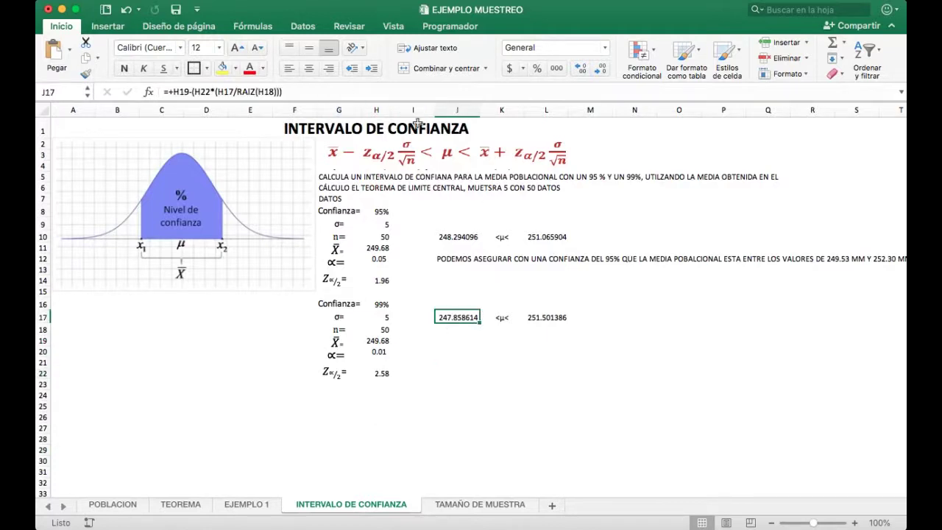
# Enter in J20: "PODEMOS ASEGURAR CON UNA COANFIANZA DEL 99% QUE LOS VALORES DE LA MEDIA POBLACIONAL ESTARAN ENTRE 247.85 Y 251.50 MM"
pyautogui.click(492, 351)
pyautogui.click(434, 357)
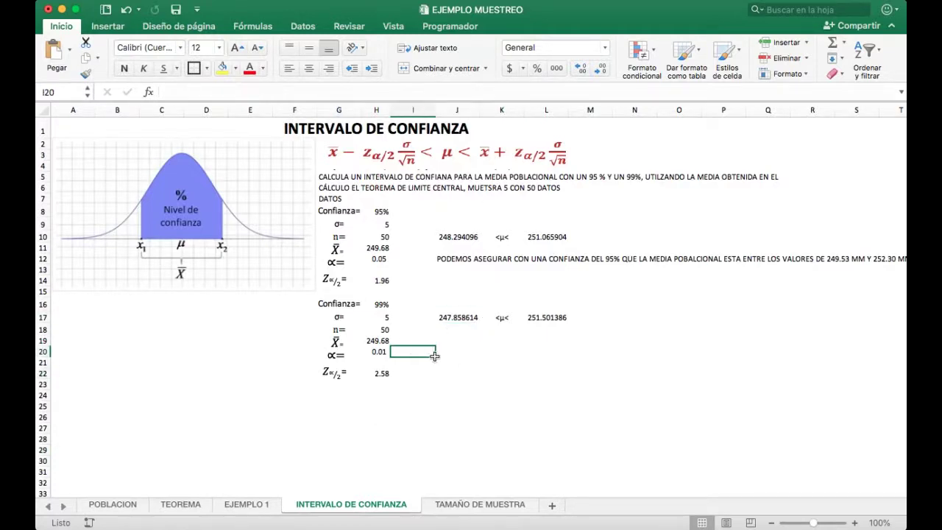
pyautogui.click(468, 355)
pyautogui.write('PODEMOS ')
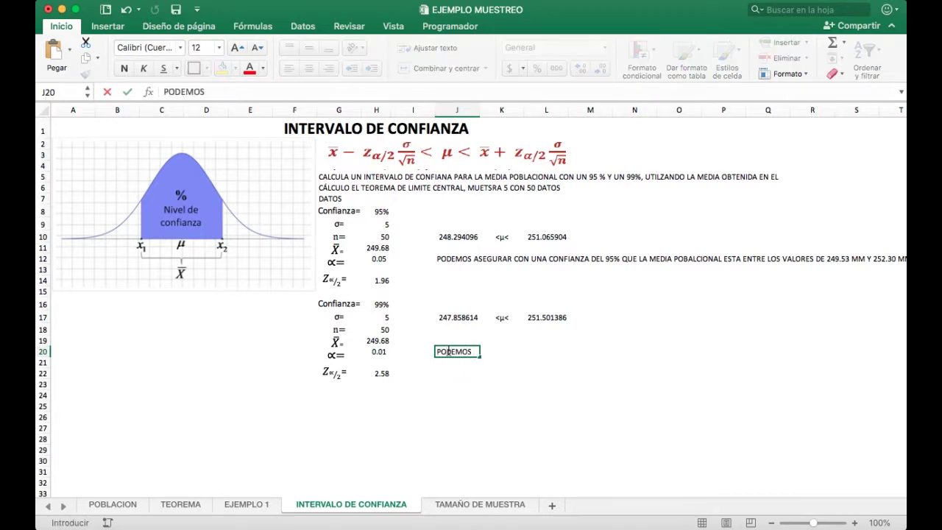
pyautogui.write('ASEGURAR CO')
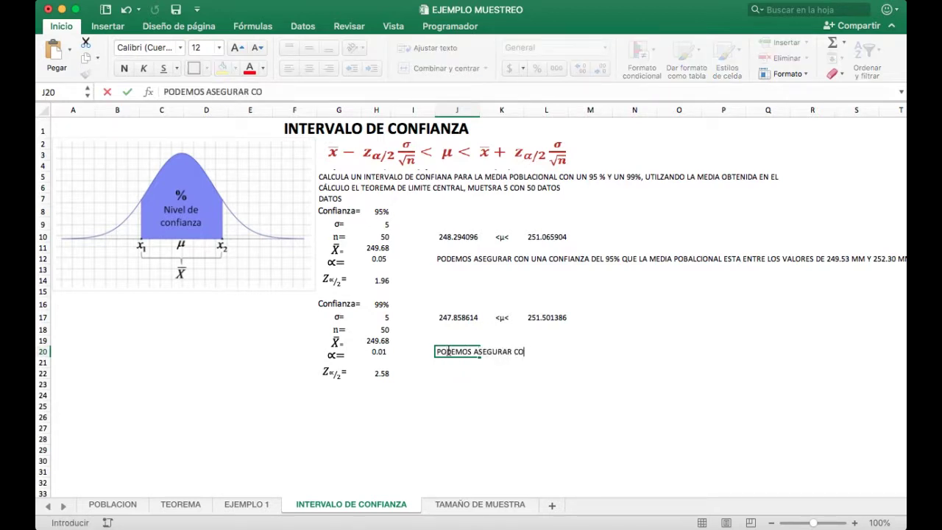
pyautogui.write('N UNA COAN')
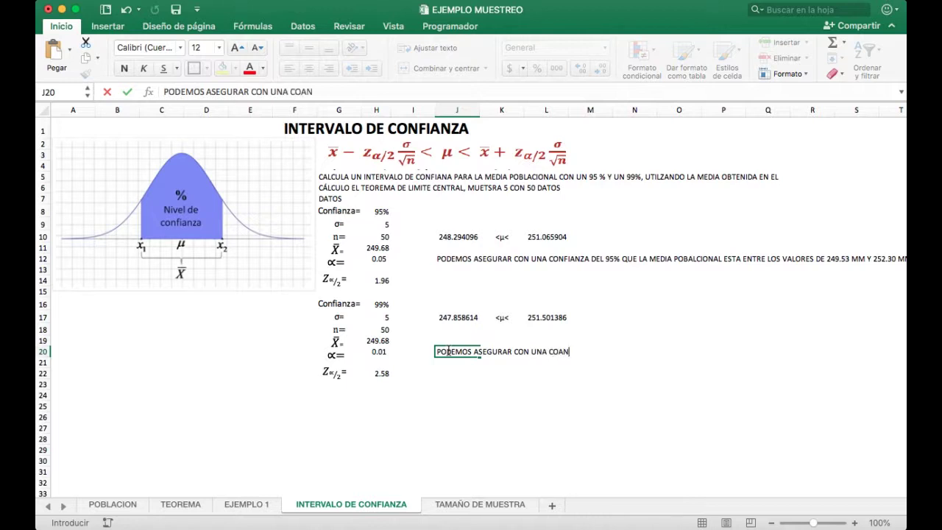
pyautogui.write('FIANZA DEL 99%')
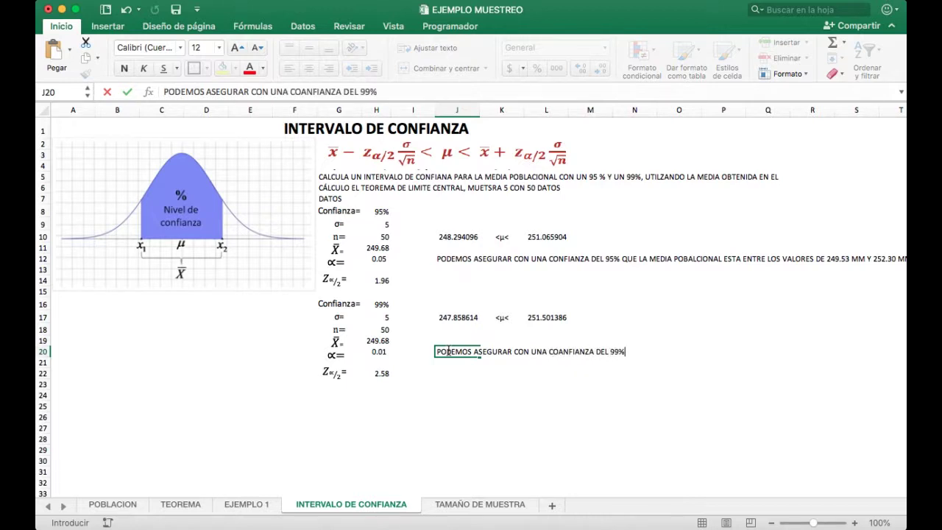
pyautogui.write(' QUE LOS VALO')
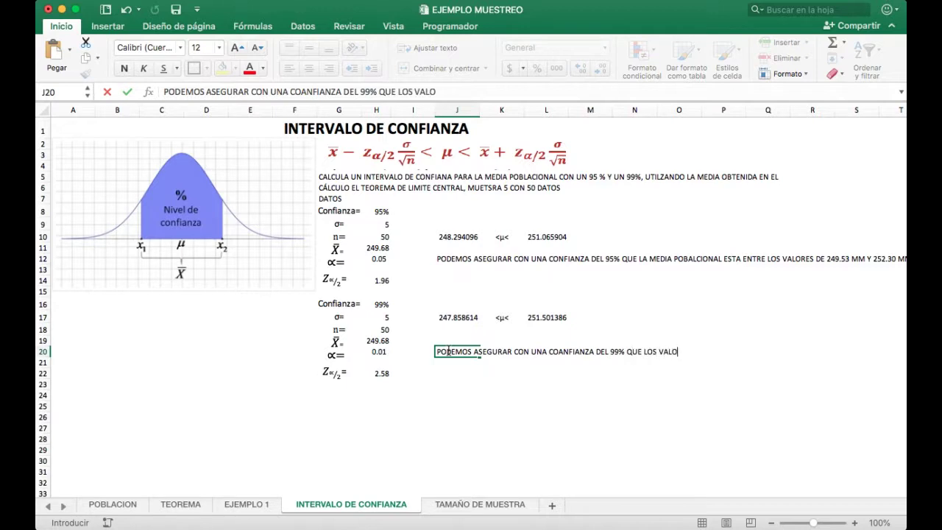
pyautogui.write('RES DE LA MEDIA ')
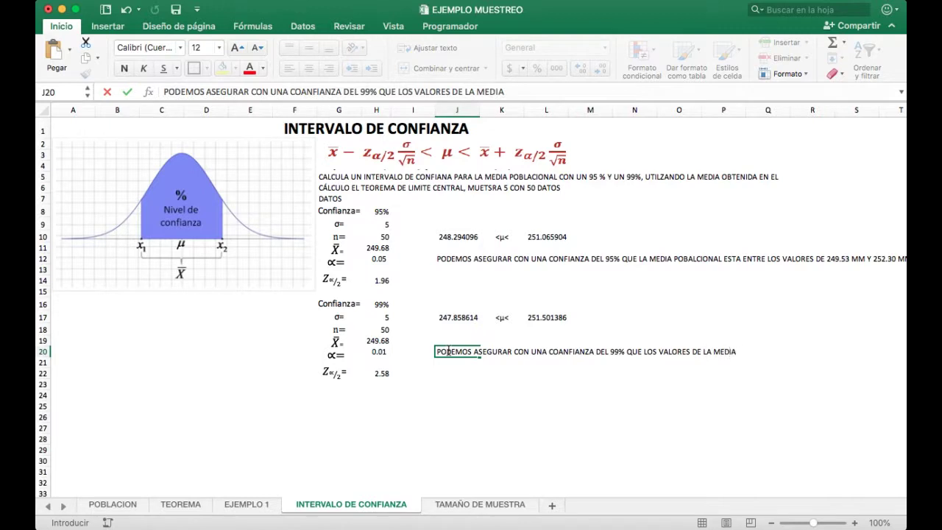
pyautogui.write('POBLACIONAL E')
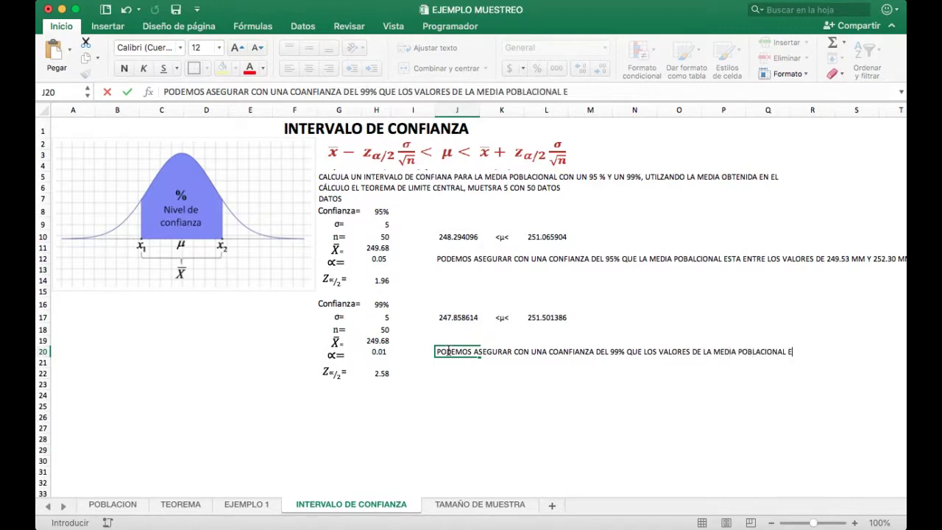
pyautogui.write('STARAN ENTR')
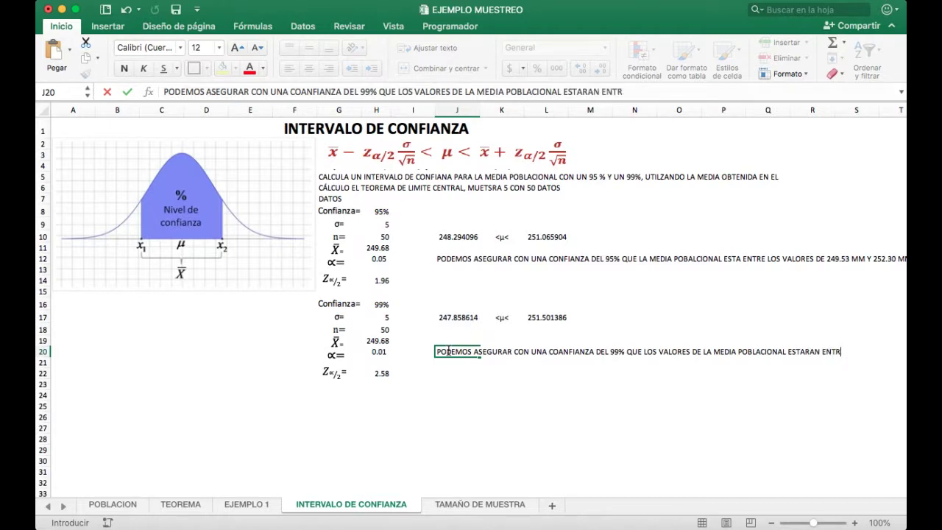
pyautogui.write('E 247.85 Y 251')
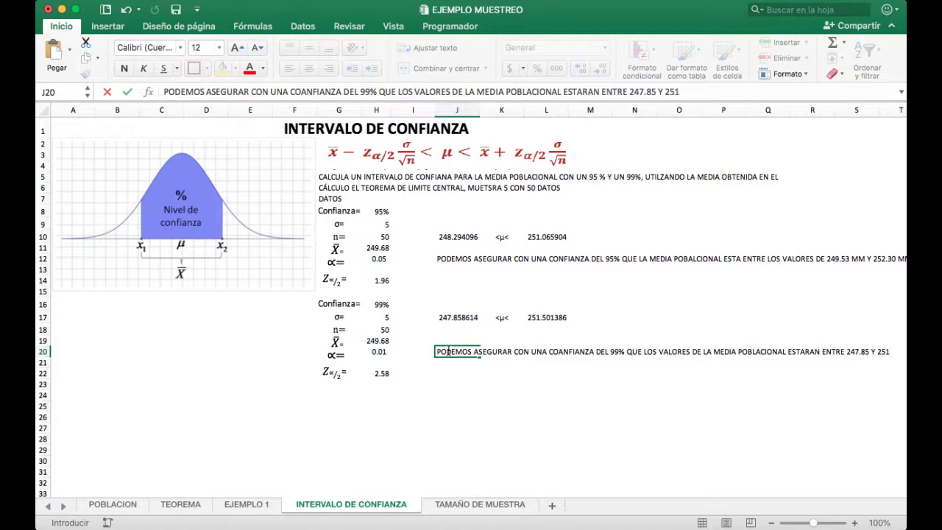
pyautogui.write('.50 MM')
pyautogui.click(503, 394)
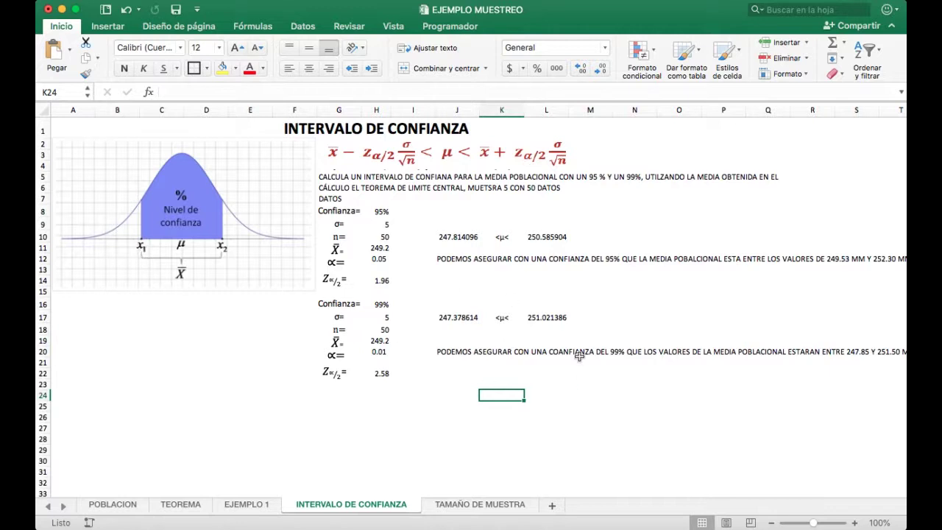
# Review the 99% interval in row 17 and the sample size in H10 used for the 95% case
pyautogui.click(505, 318)
pyautogui.click(518, 384)
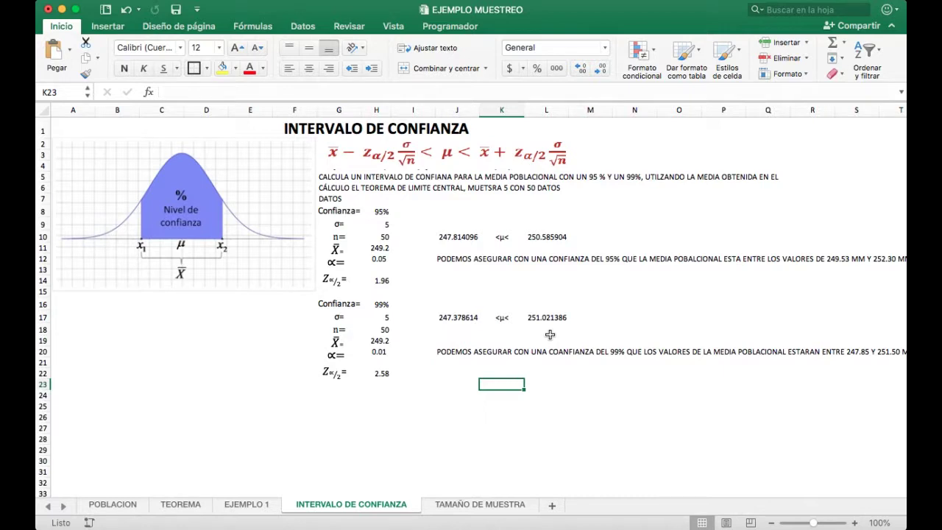
pyautogui.click(385, 237)
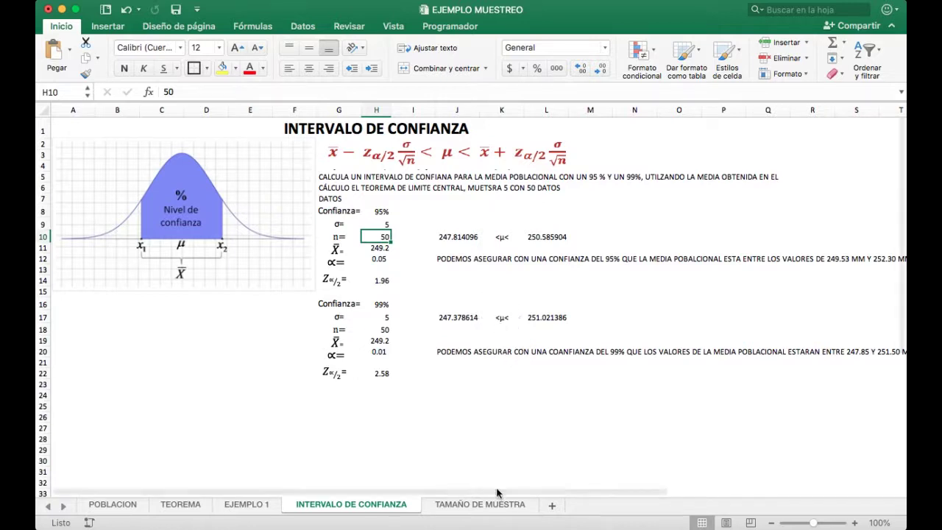
# On the TAMAÑO DE MUESTRA sheet, trace the Z value in B14 to its source in H22 on INTERVALO DE CONFIANZA and return
pyautogui.click(480, 504)
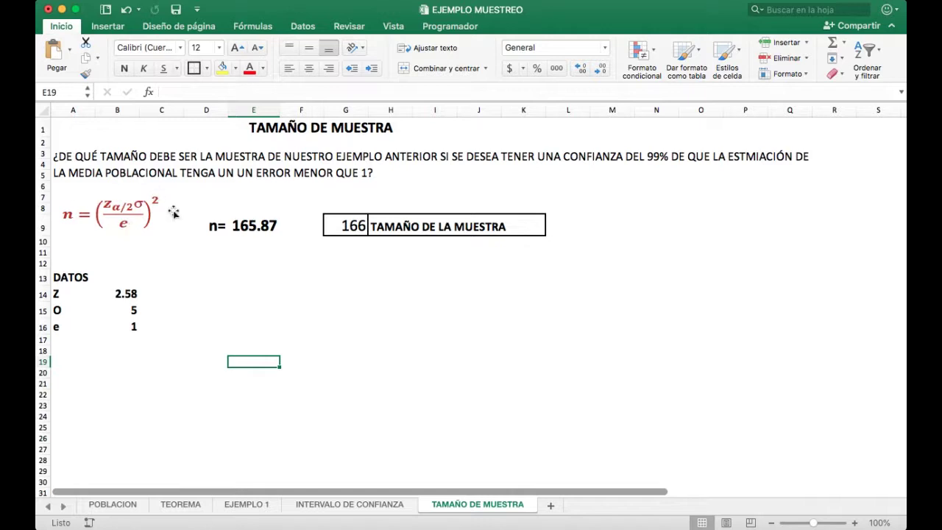
pyautogui.click(129, 294)
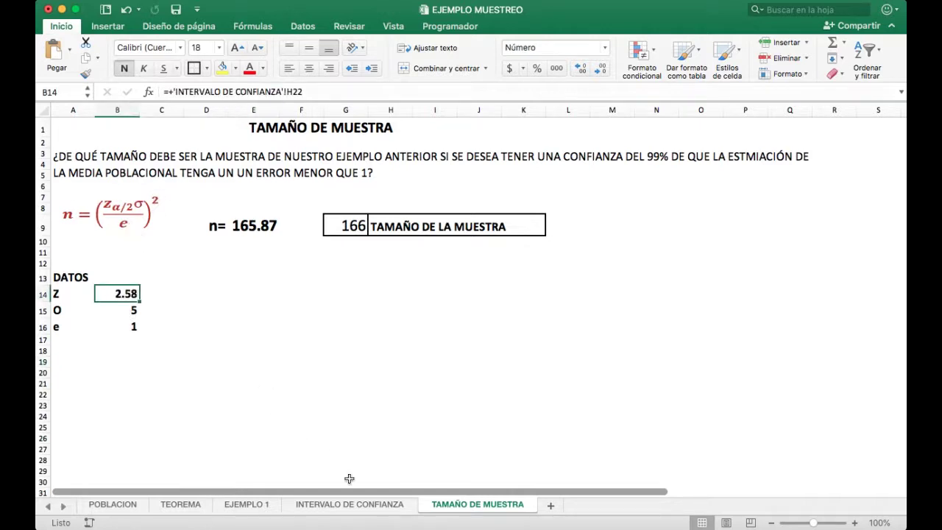
pyautogui.click(360, 507)
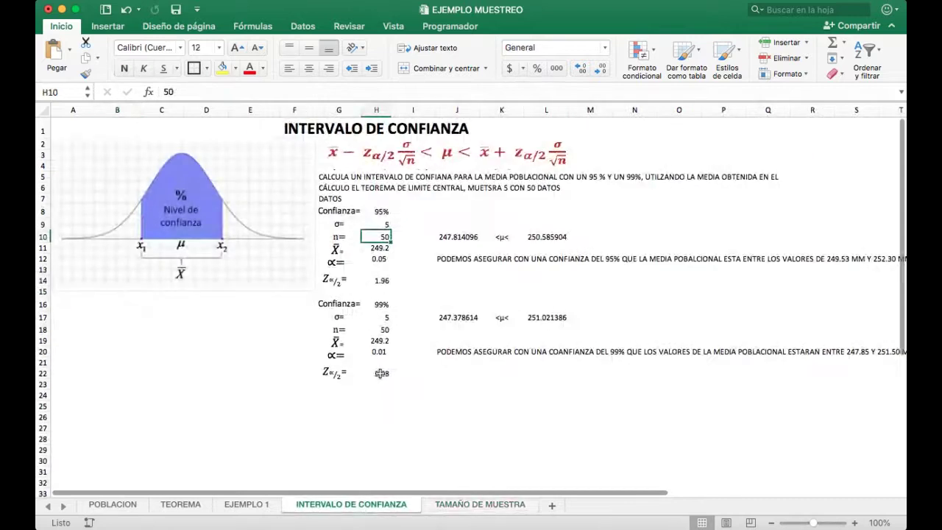
pyautogui.click(386, 303)
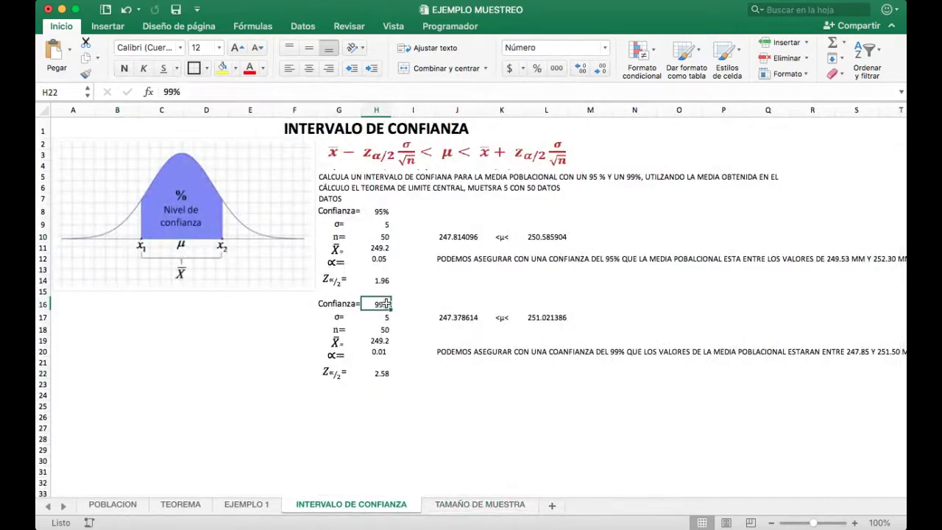
pyautogui.click(380, 374)
pyautogui.click(464, 507)
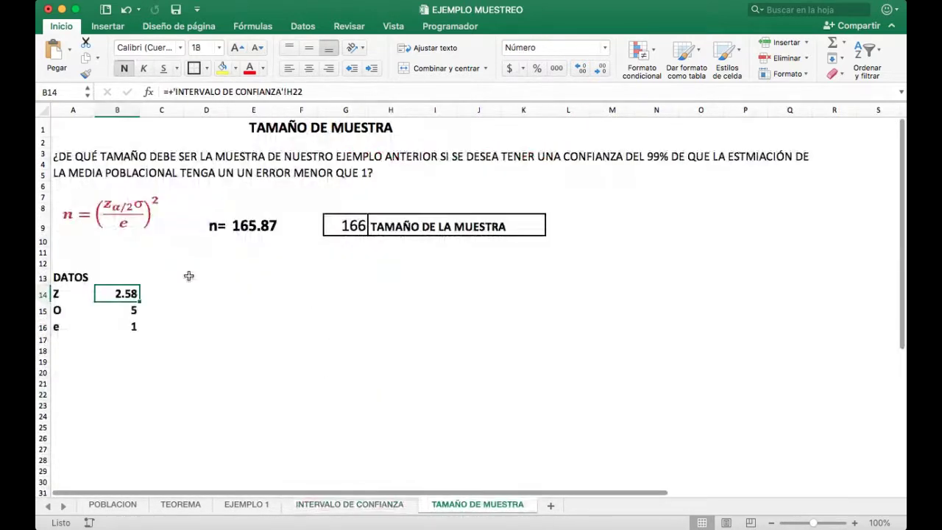
# Check the sigma in B15 against the POBLACION sheet, and review the allowed error in B16 of TAMAÑO DE MUESTRA
pyautogui.click(130, 311)
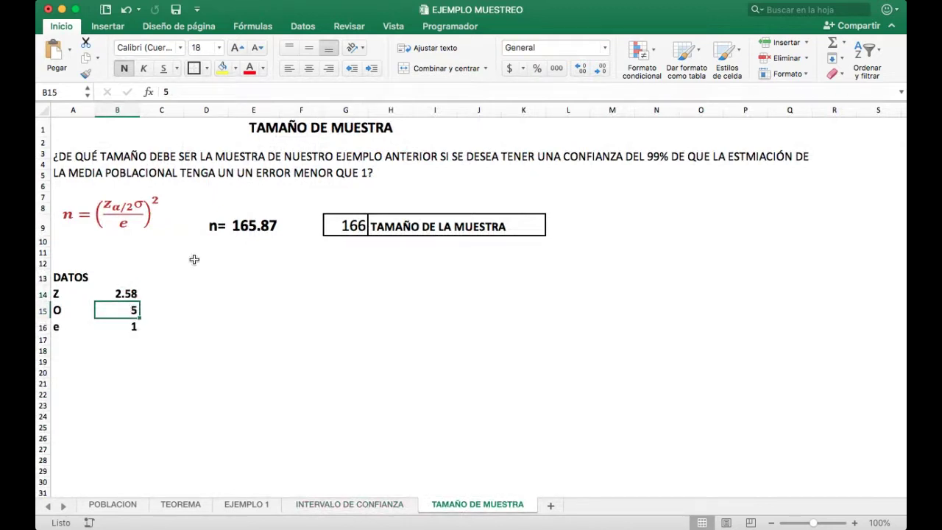
pyautogui.click(125, 505)
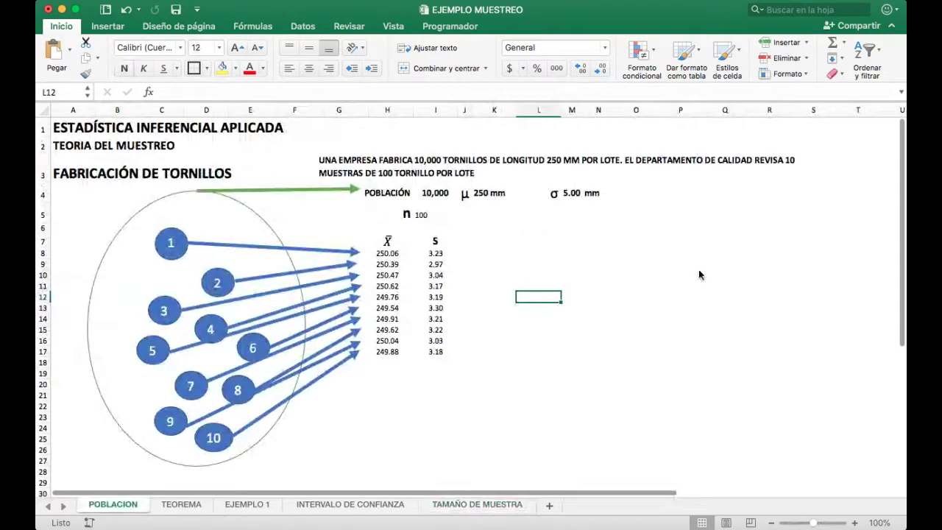
pyautogui.click(469, 505)
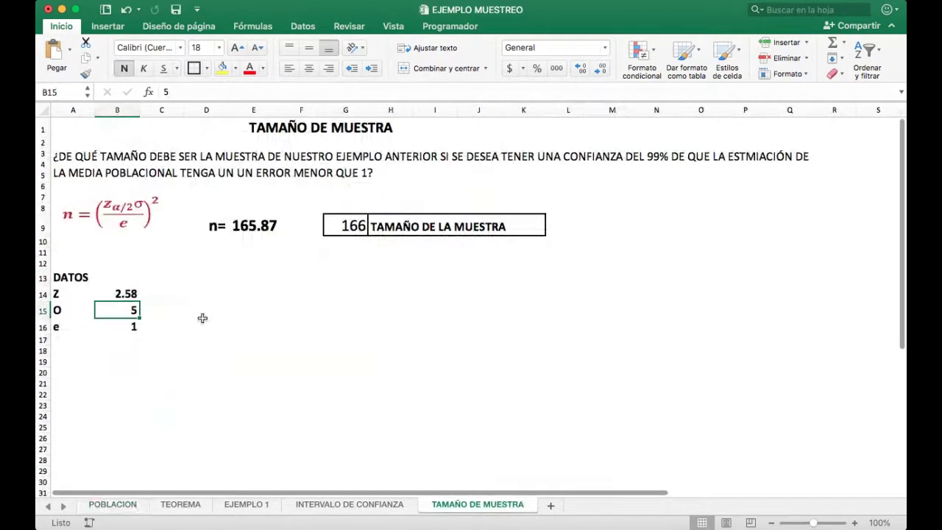
pyautogui.click(128, 326)
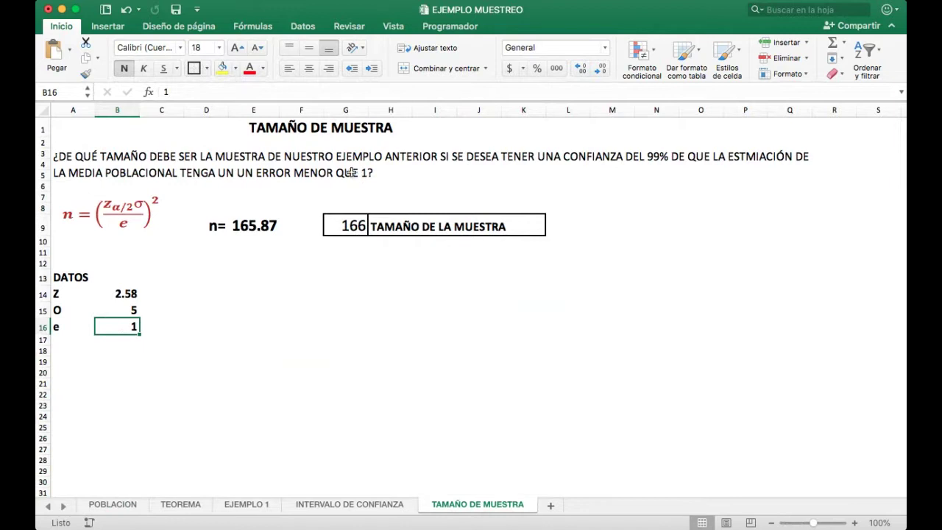
# Examine the POTENCIA formula in E9 with its references to B14:B16, and the rounded sample size in G9
pyautogui.click(247, 226)
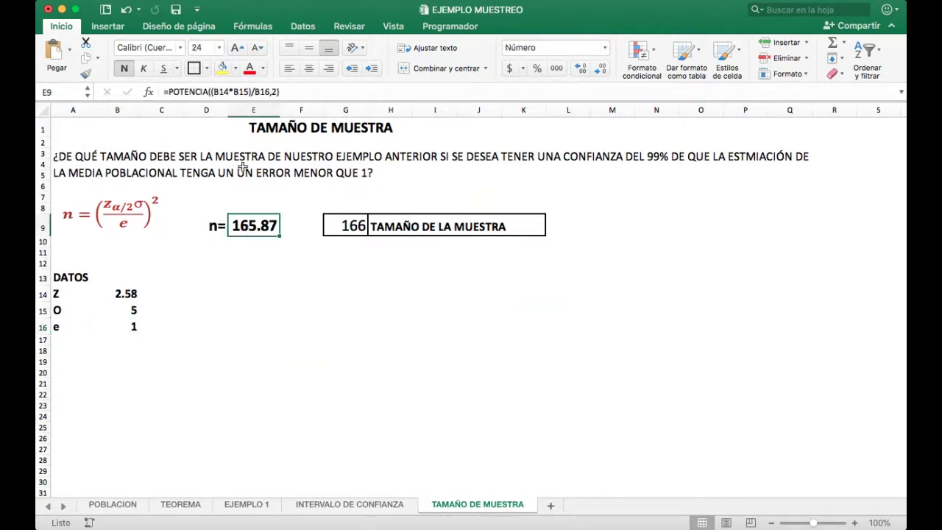
pyautogui.click(298, 88)
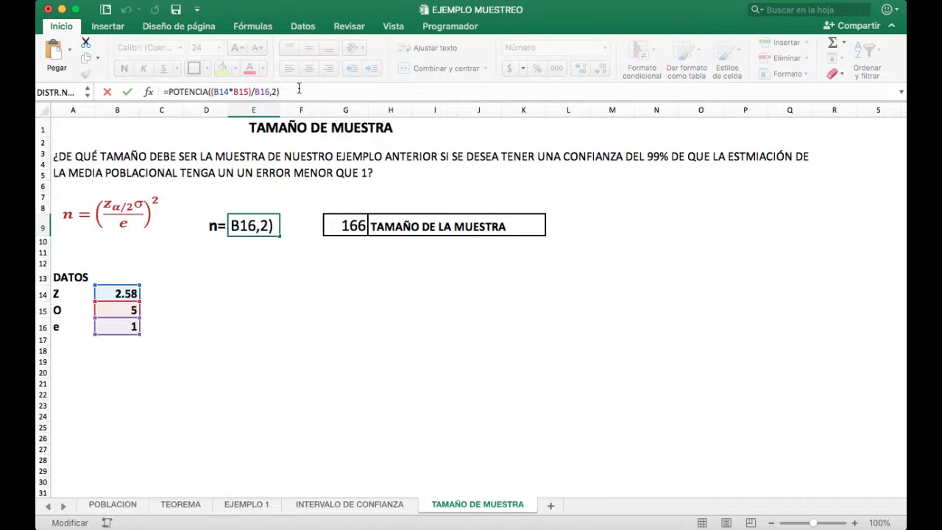
pyautogui.press('Return')
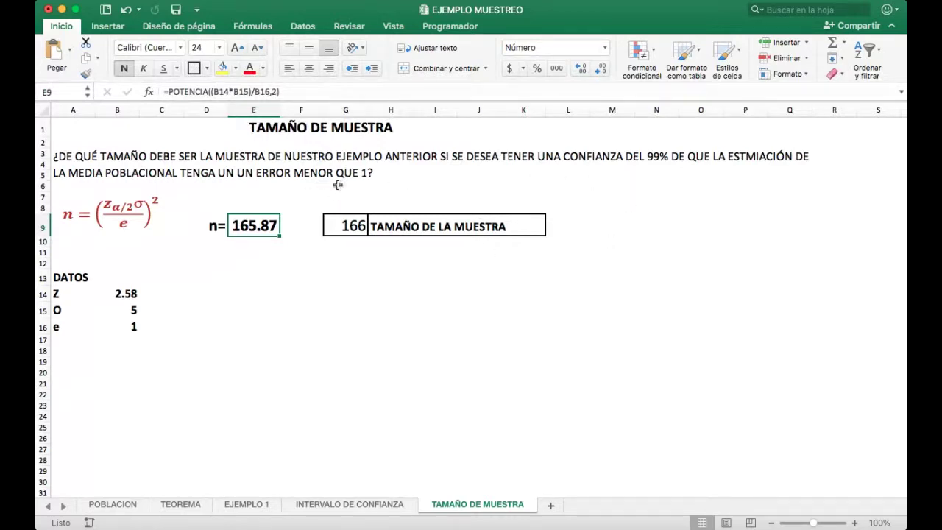
pyautogui.click(342, 225)
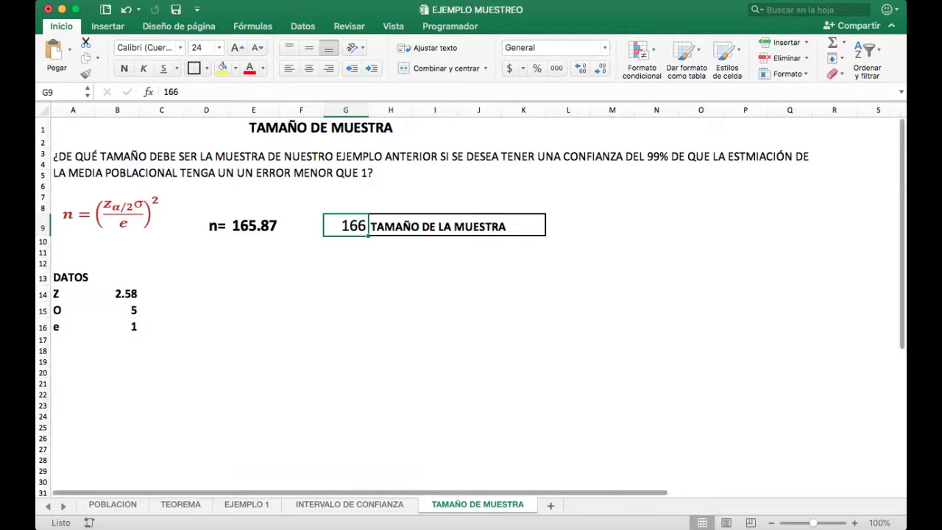
pyautogui.press('super+Tab')
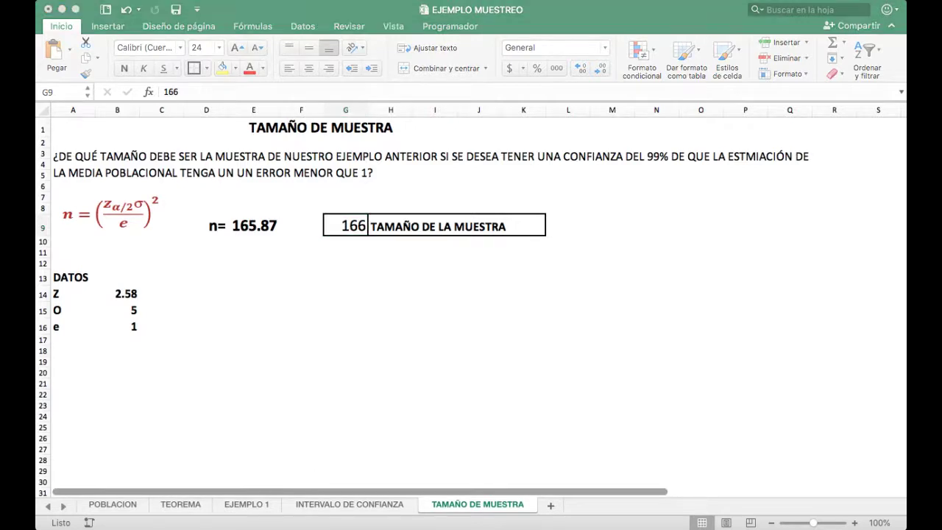